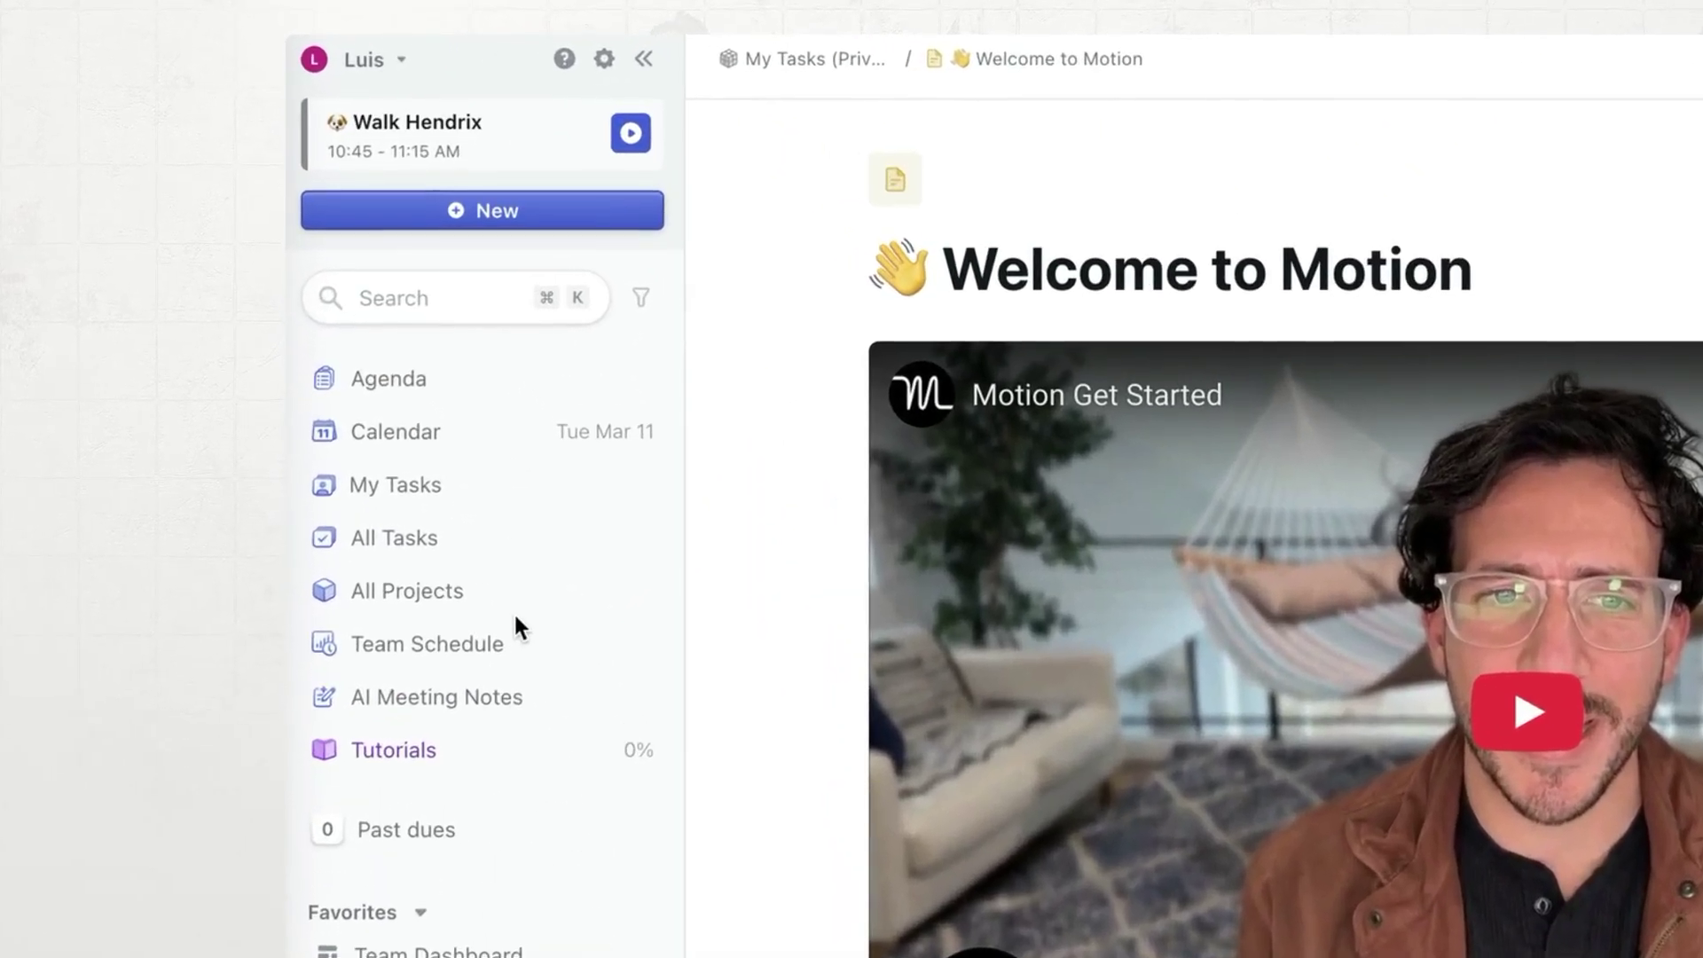
- Search across tasks, projects and docs, trying the docs, tasks and projects filters, then close the search
left_click(518, 217)
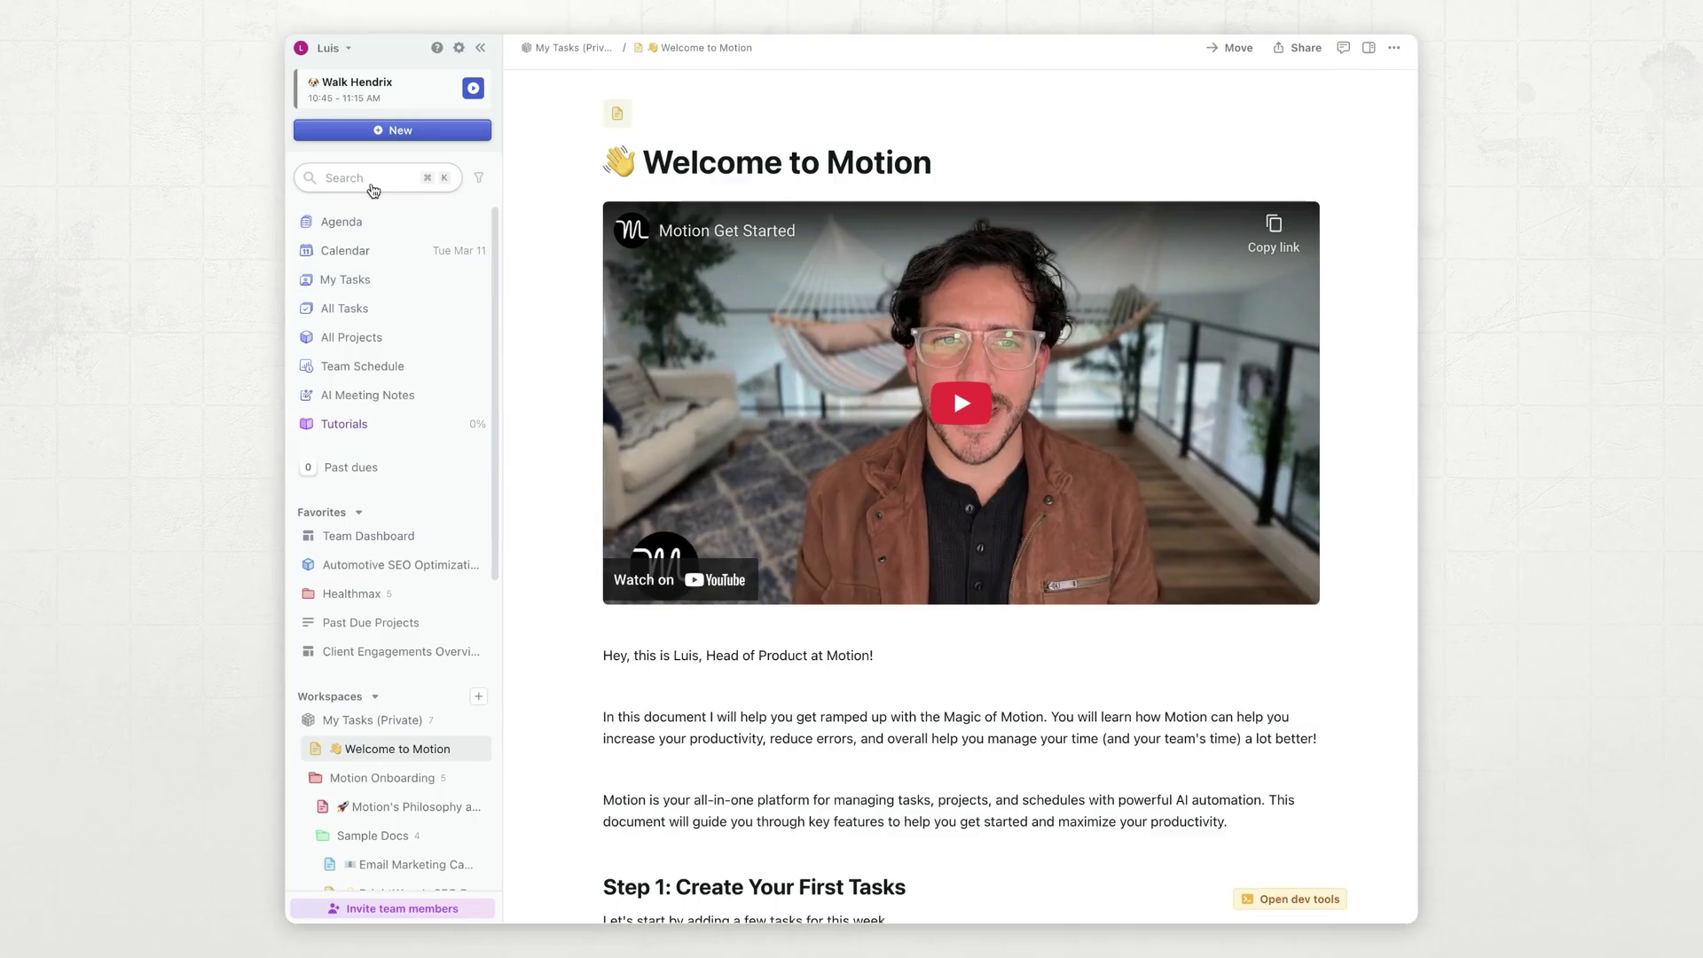
left_click(387, 185)
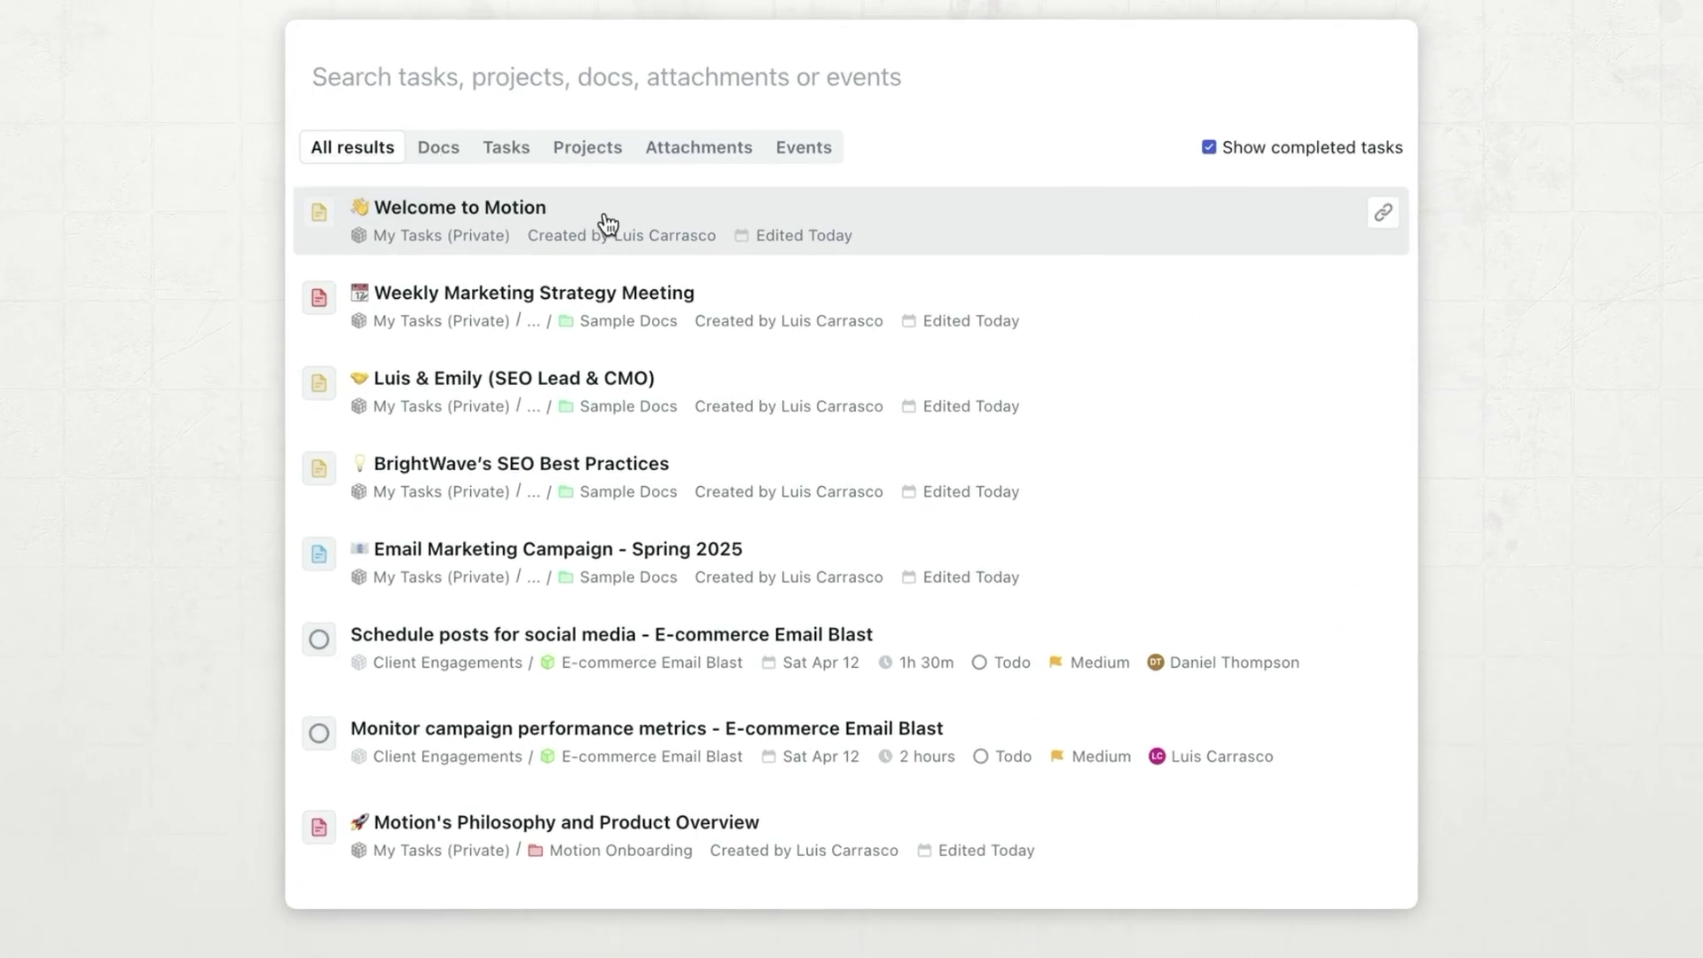
left_click(441, 157)
left_click(507, 156)
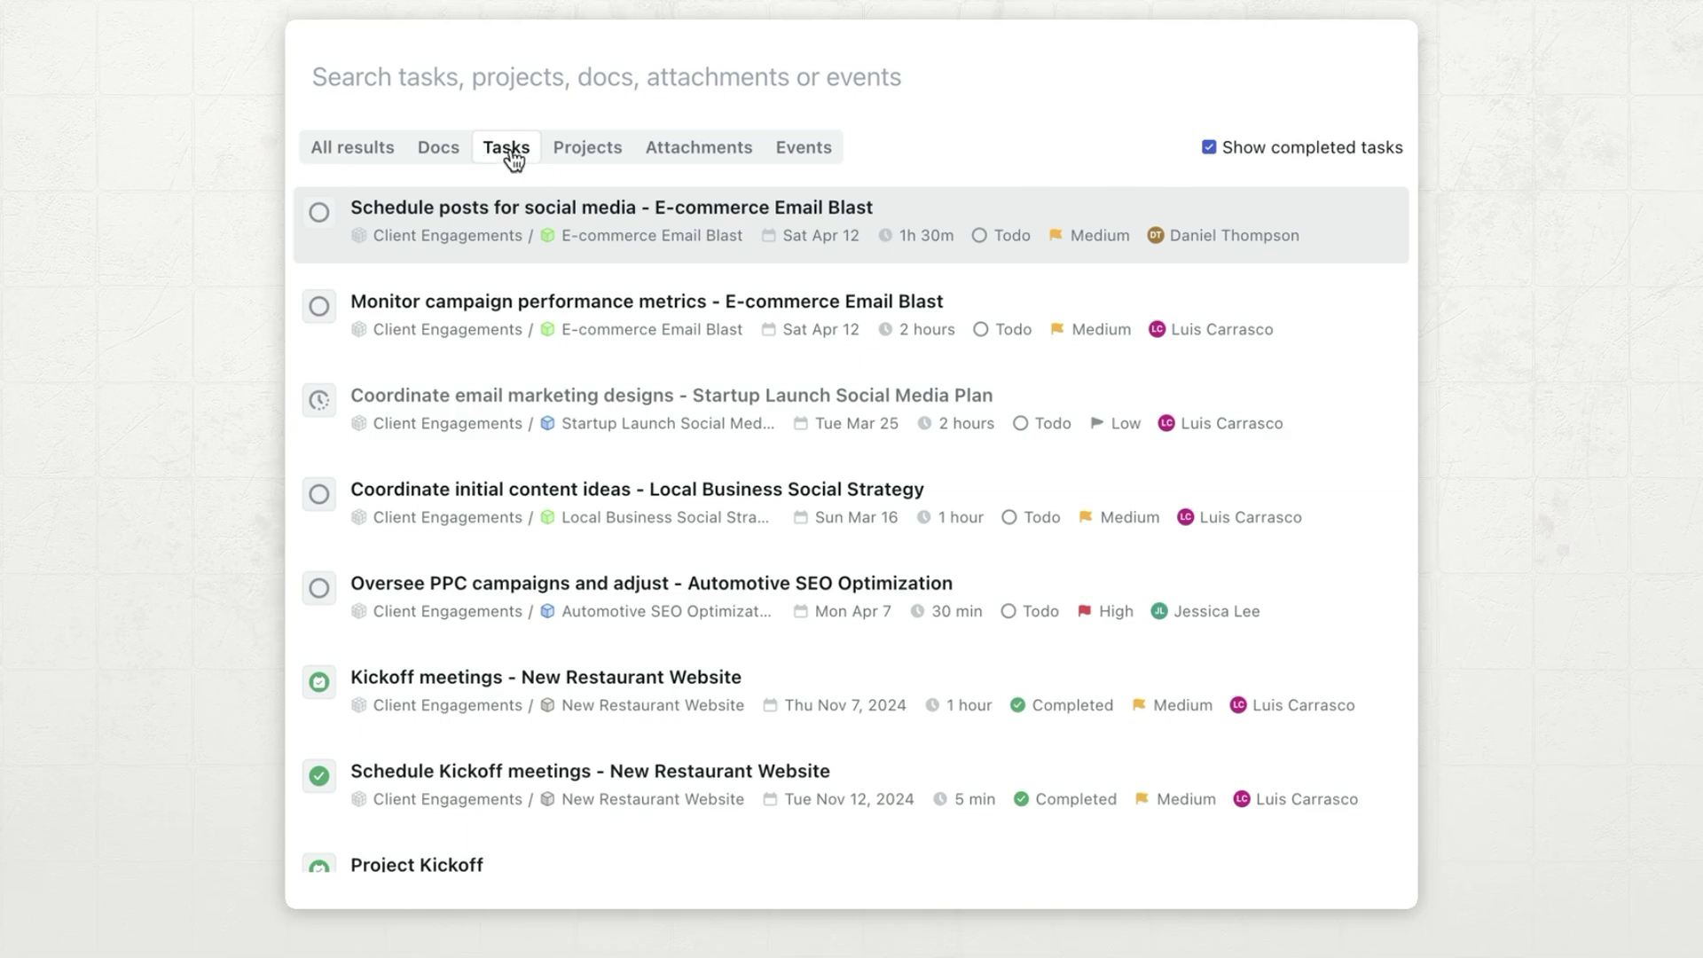
left_click(577, 156)
left_click(381, 153)
key("Return")
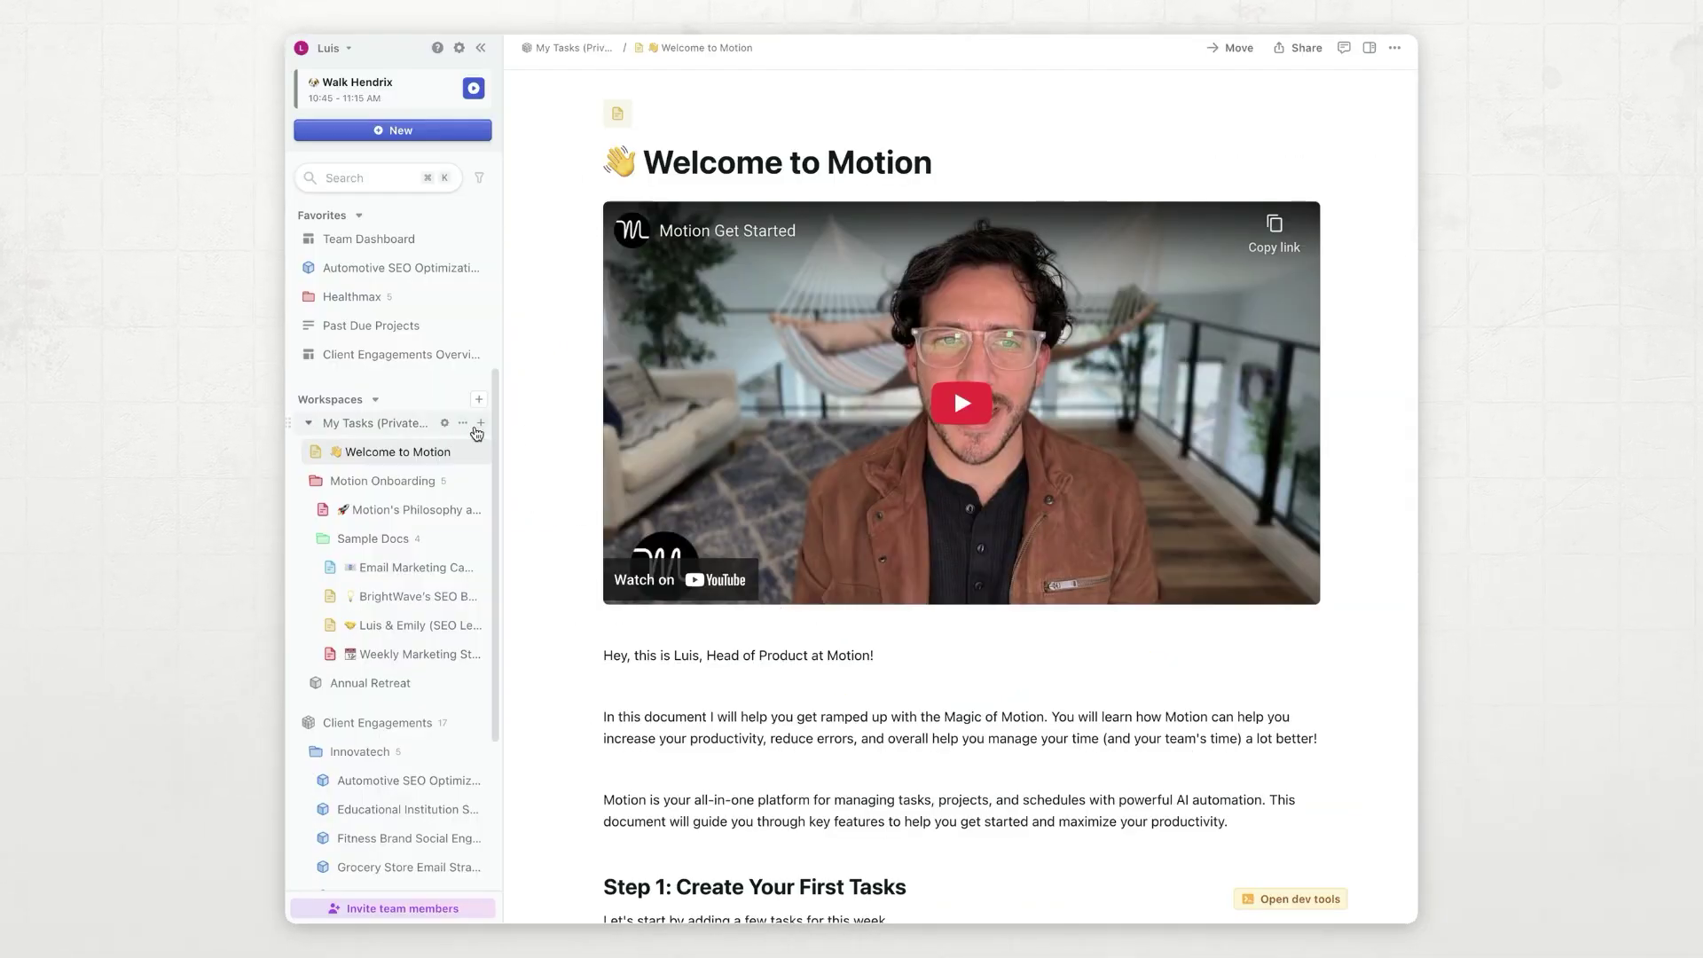
- Create a doc titled 'My Demo Document' with the first line 'Let's say hi to our users!'
left_click(403, 131)
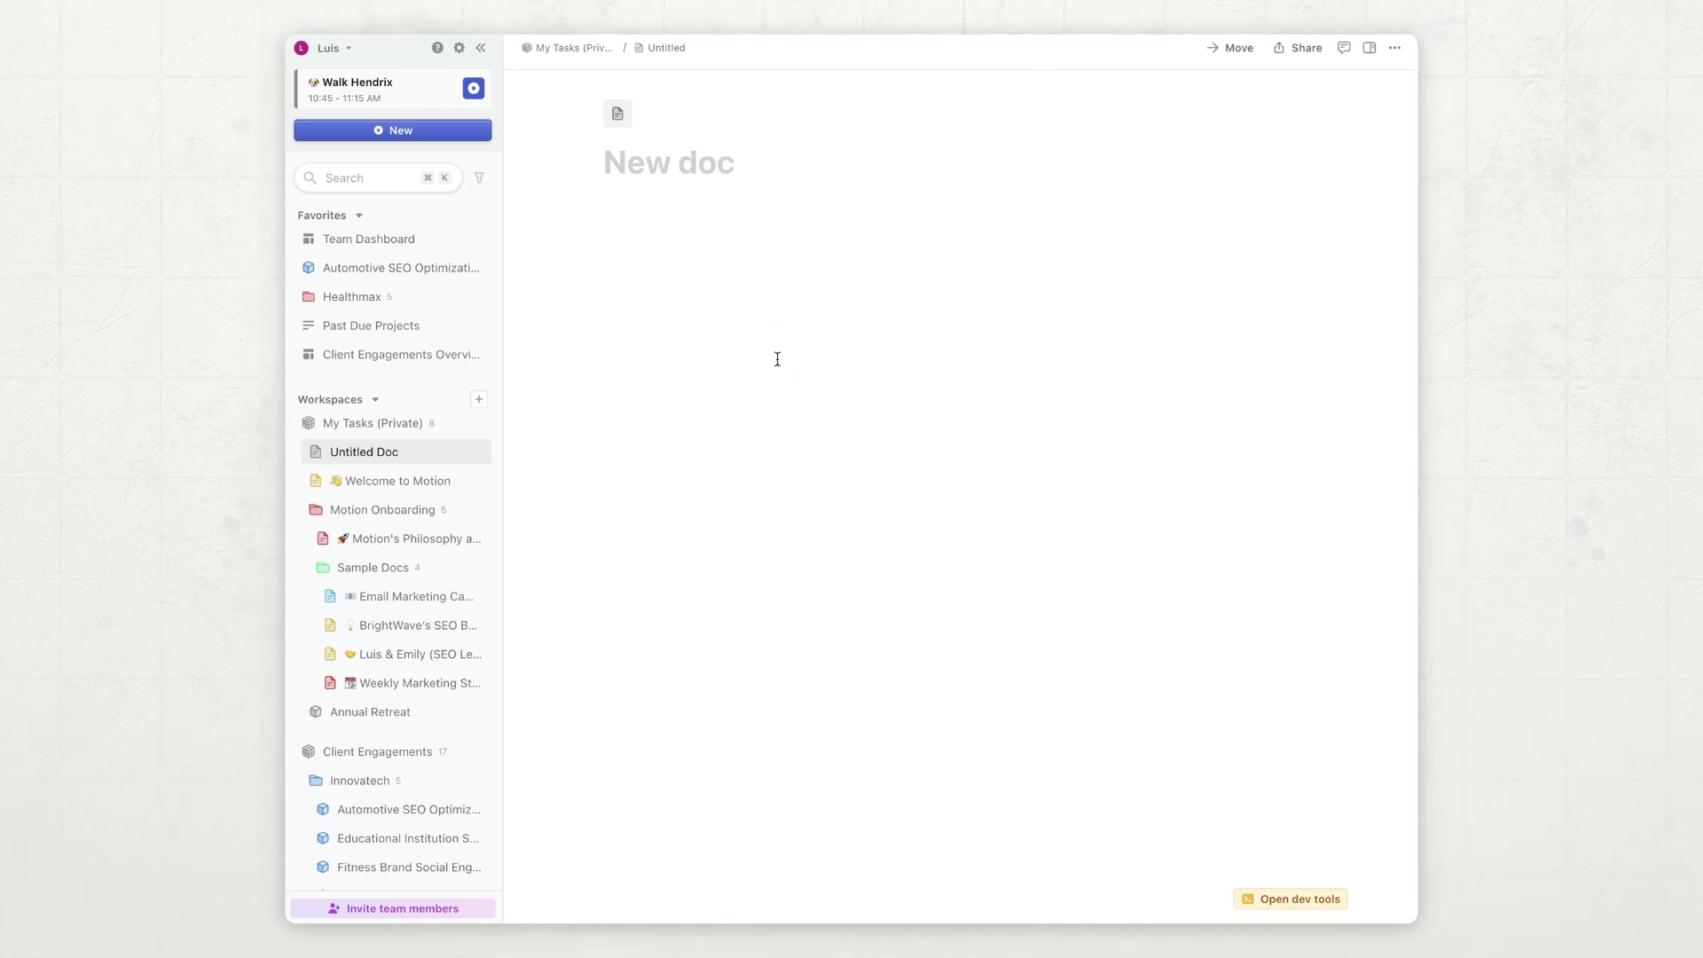
left_click(721, 164)
type("M")
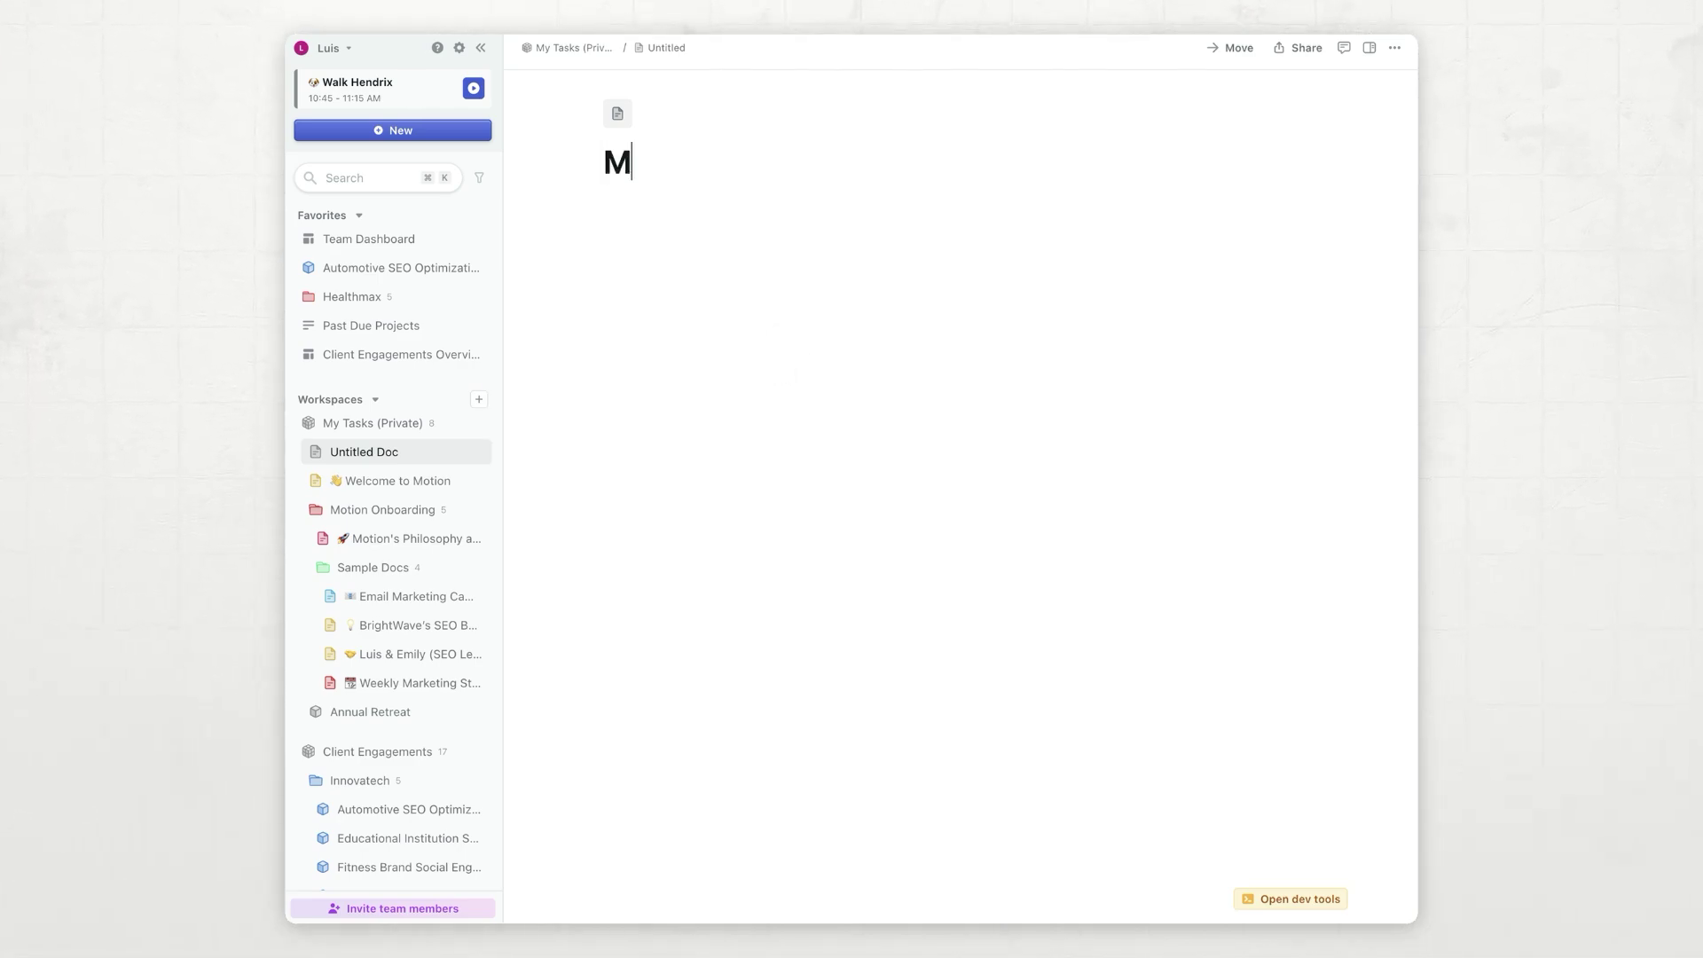
type("y Demo Document")
key("Return")
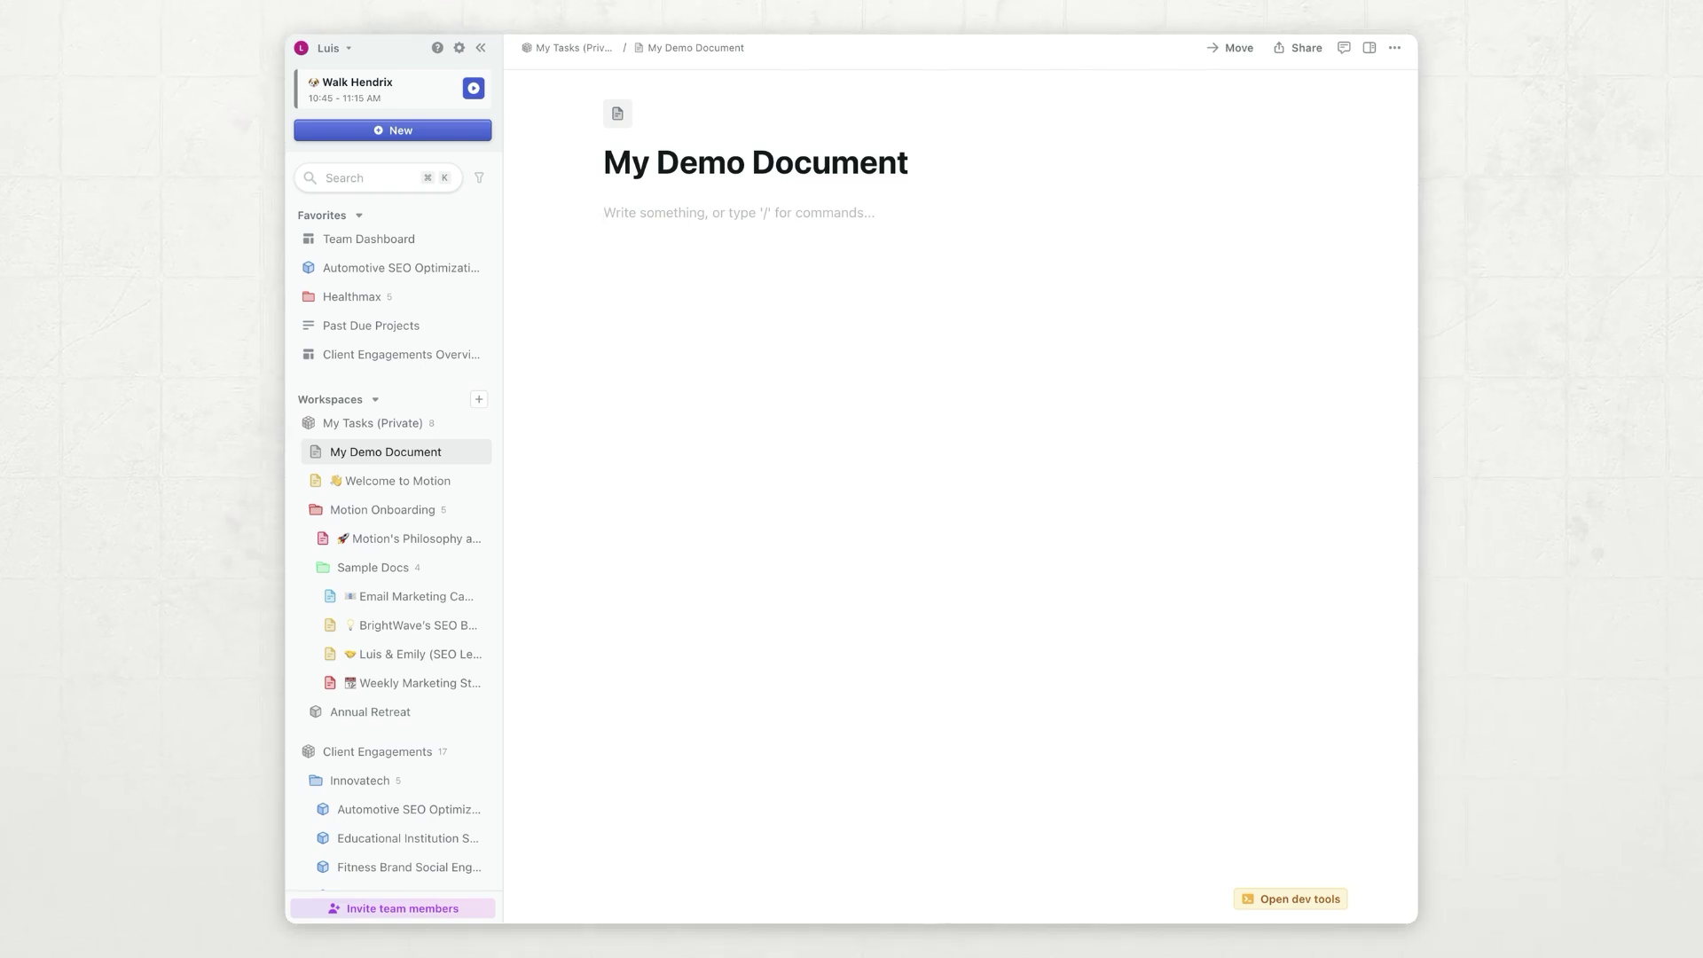
type("Let's say hi to our users!")
key("Return")
key("Return")
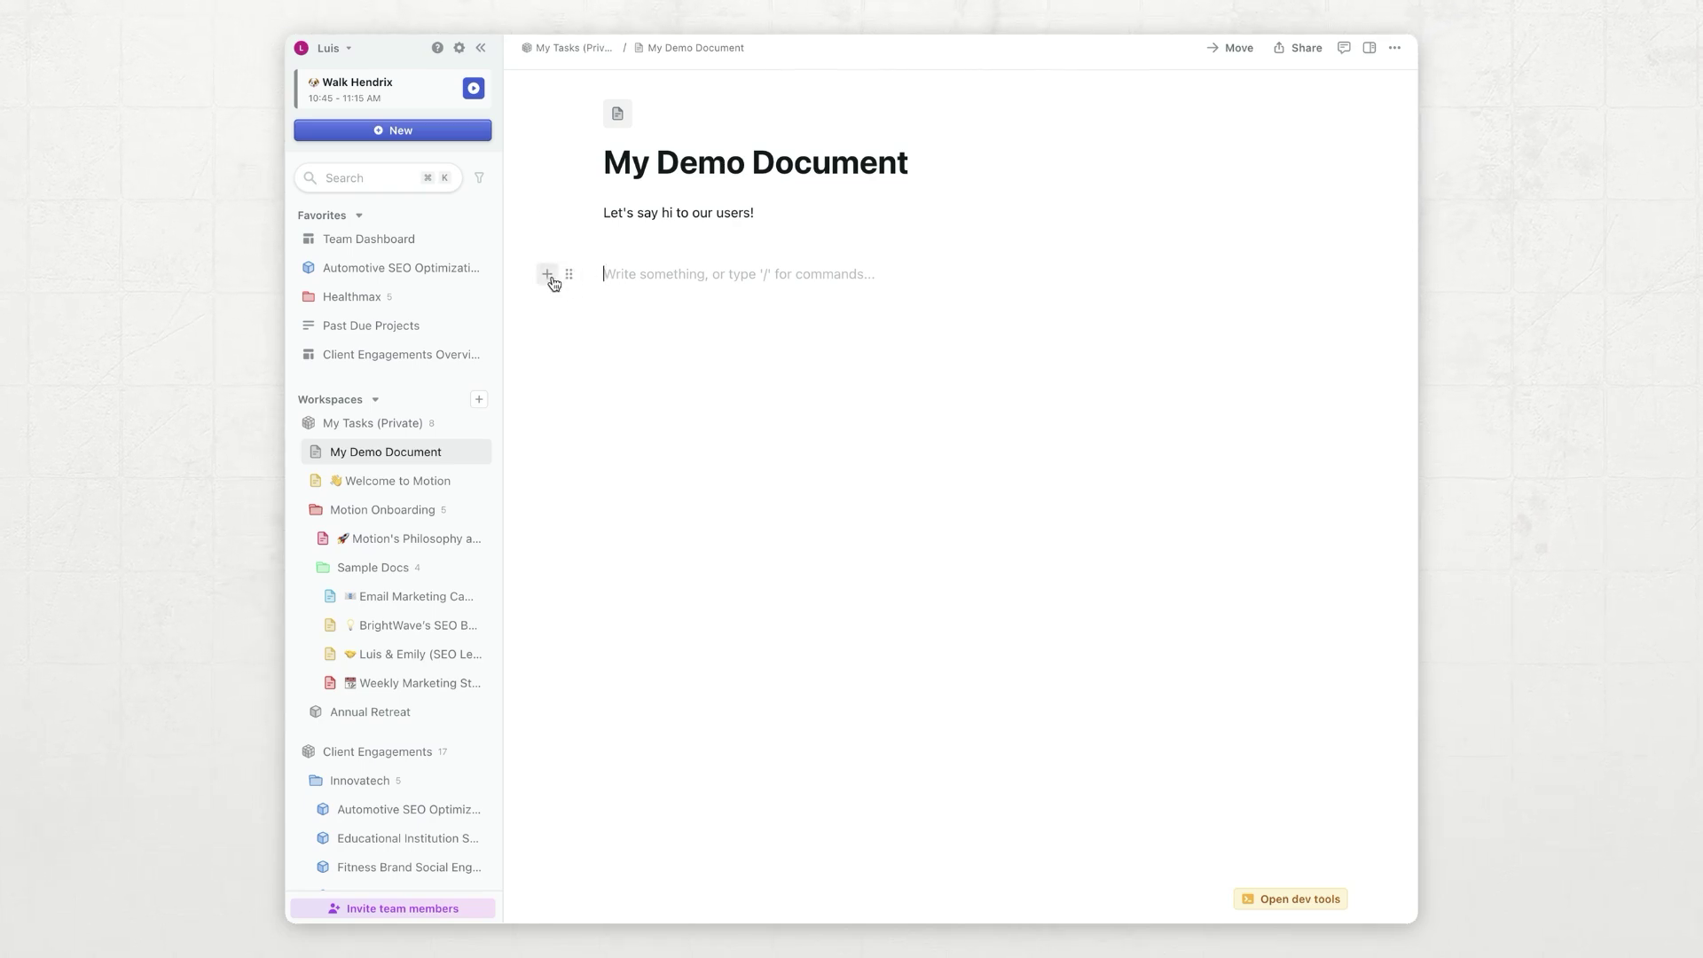
- Add a Heading 2 reading 'Lets make a document to manage our projects' below the greeting
left_click(549, 276)
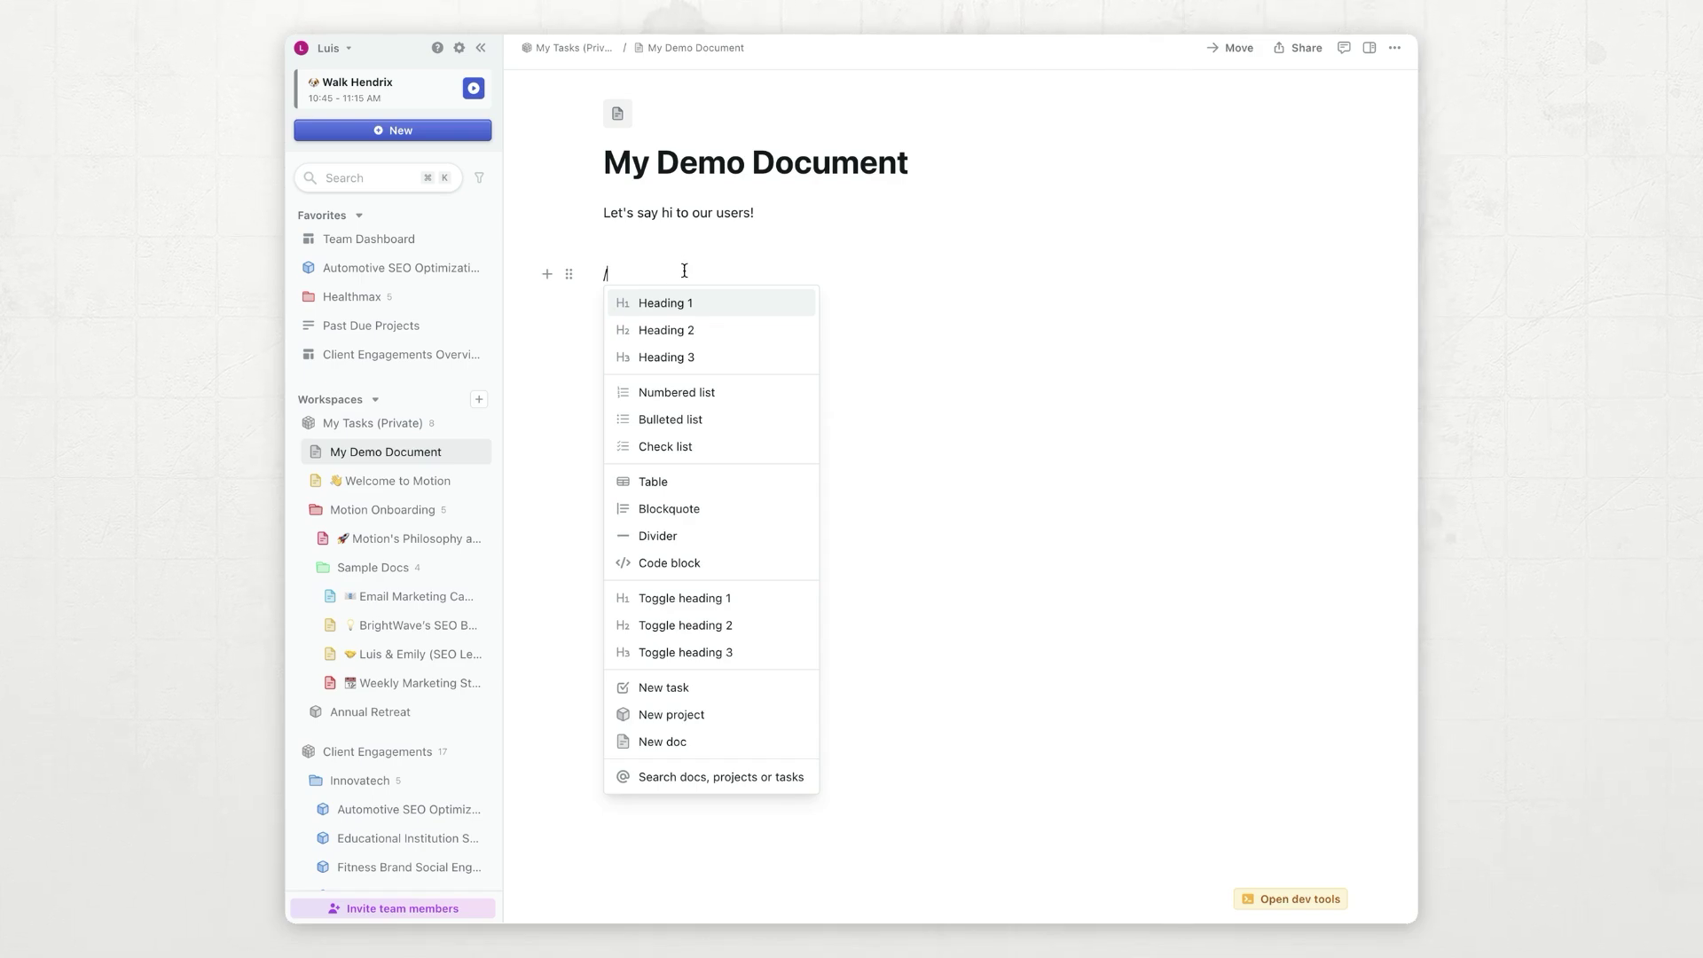
key("Down")
key("Return")
type("Let")
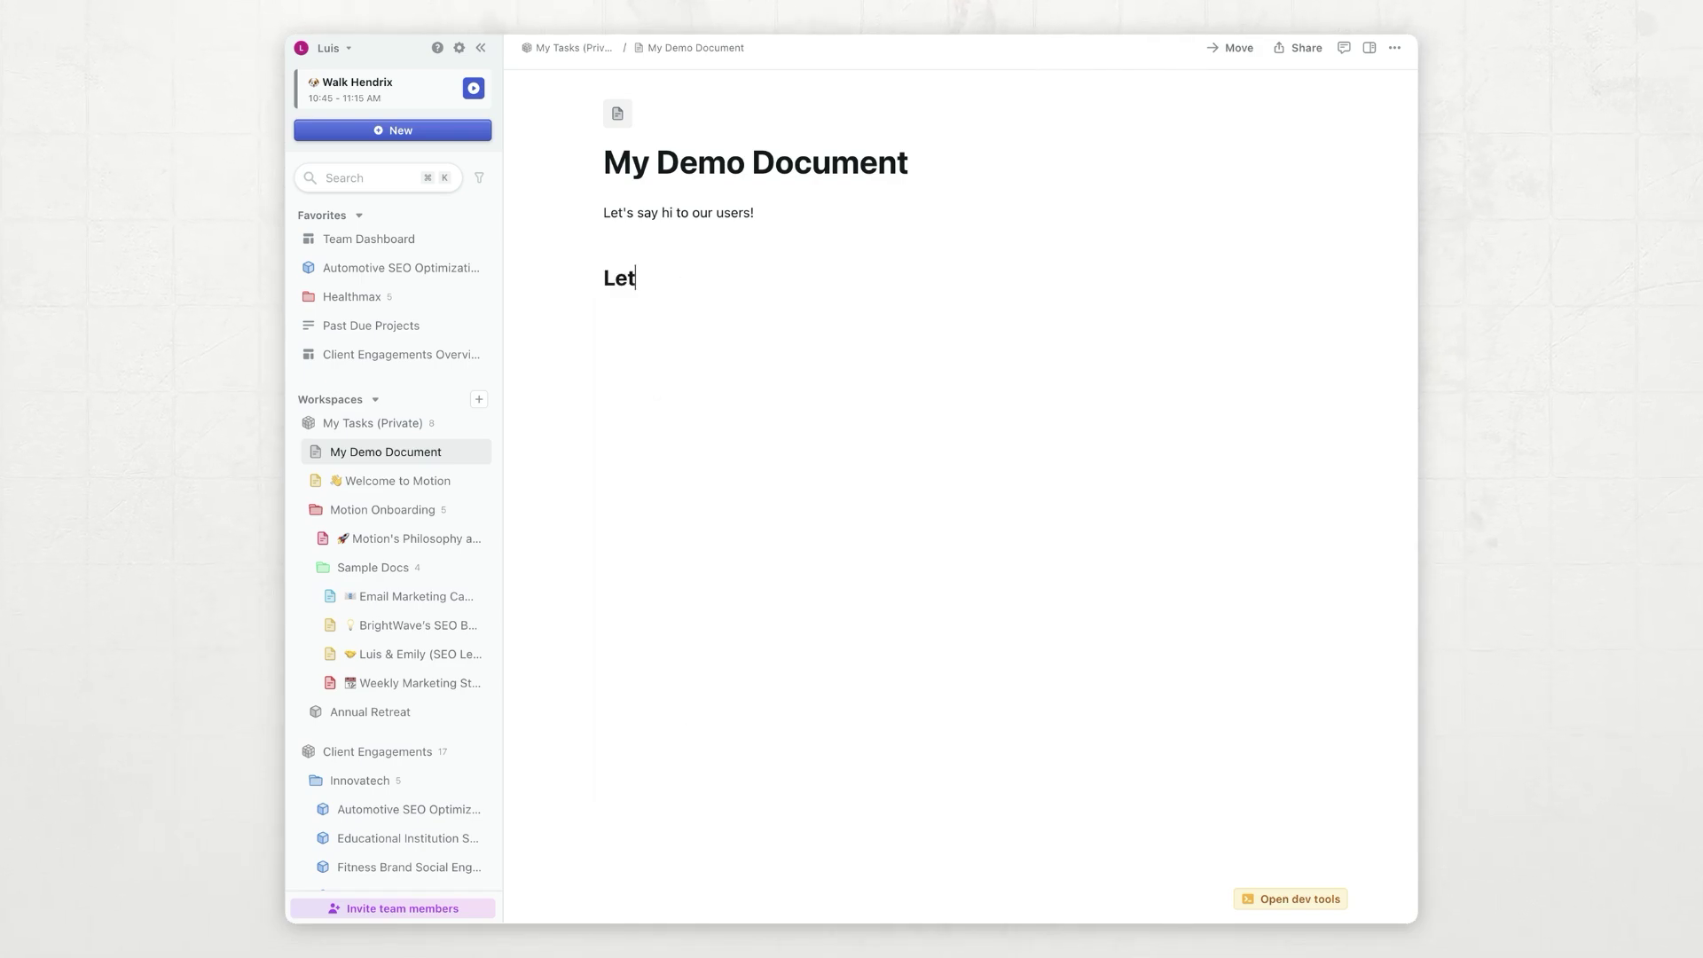
type("s make a docum")
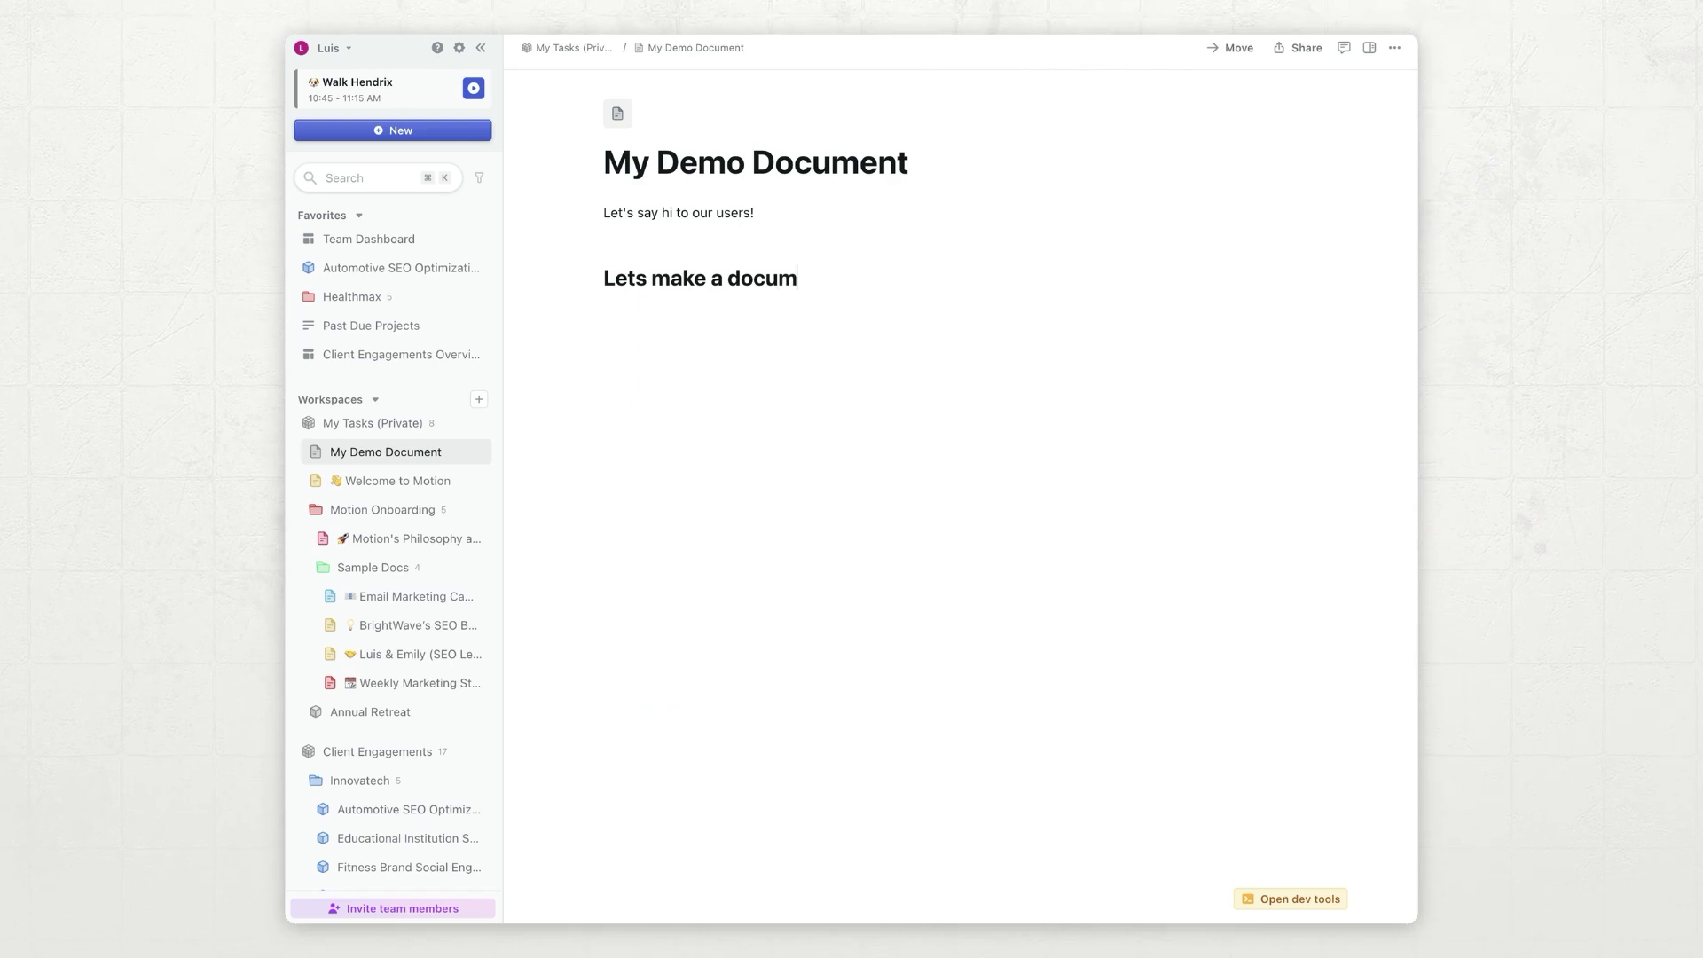
type("ent to manage our peoj")
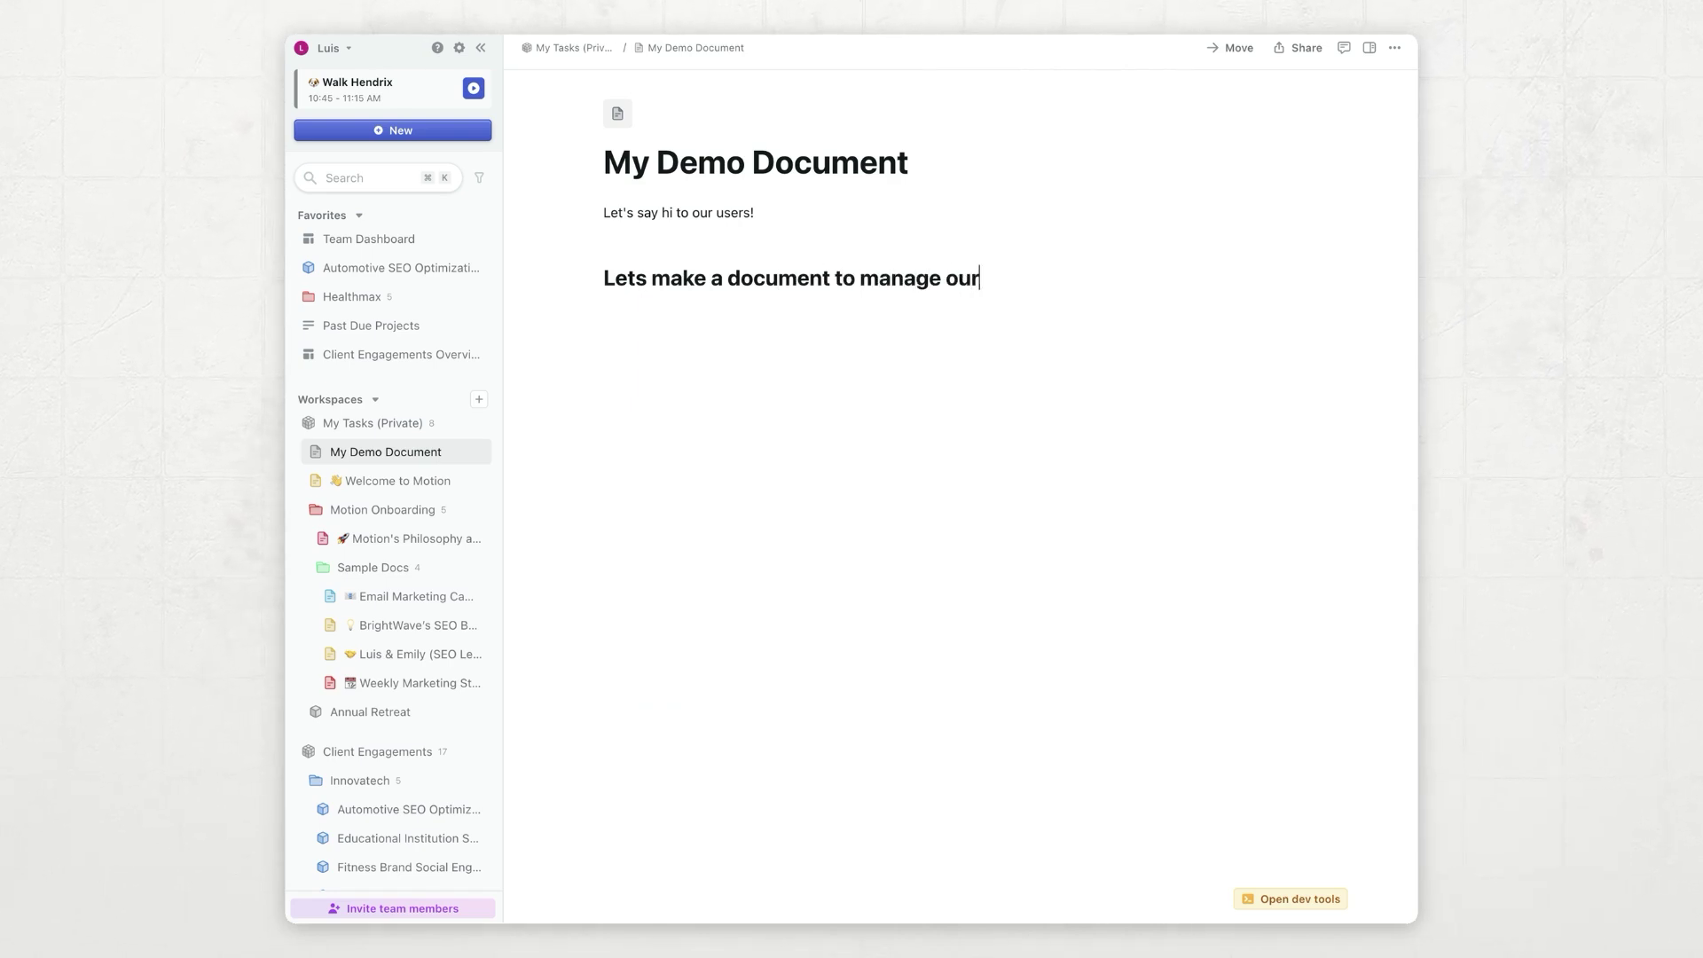
key("BackSpace")
key("BackSpace")
type("rojects")
key("Return")
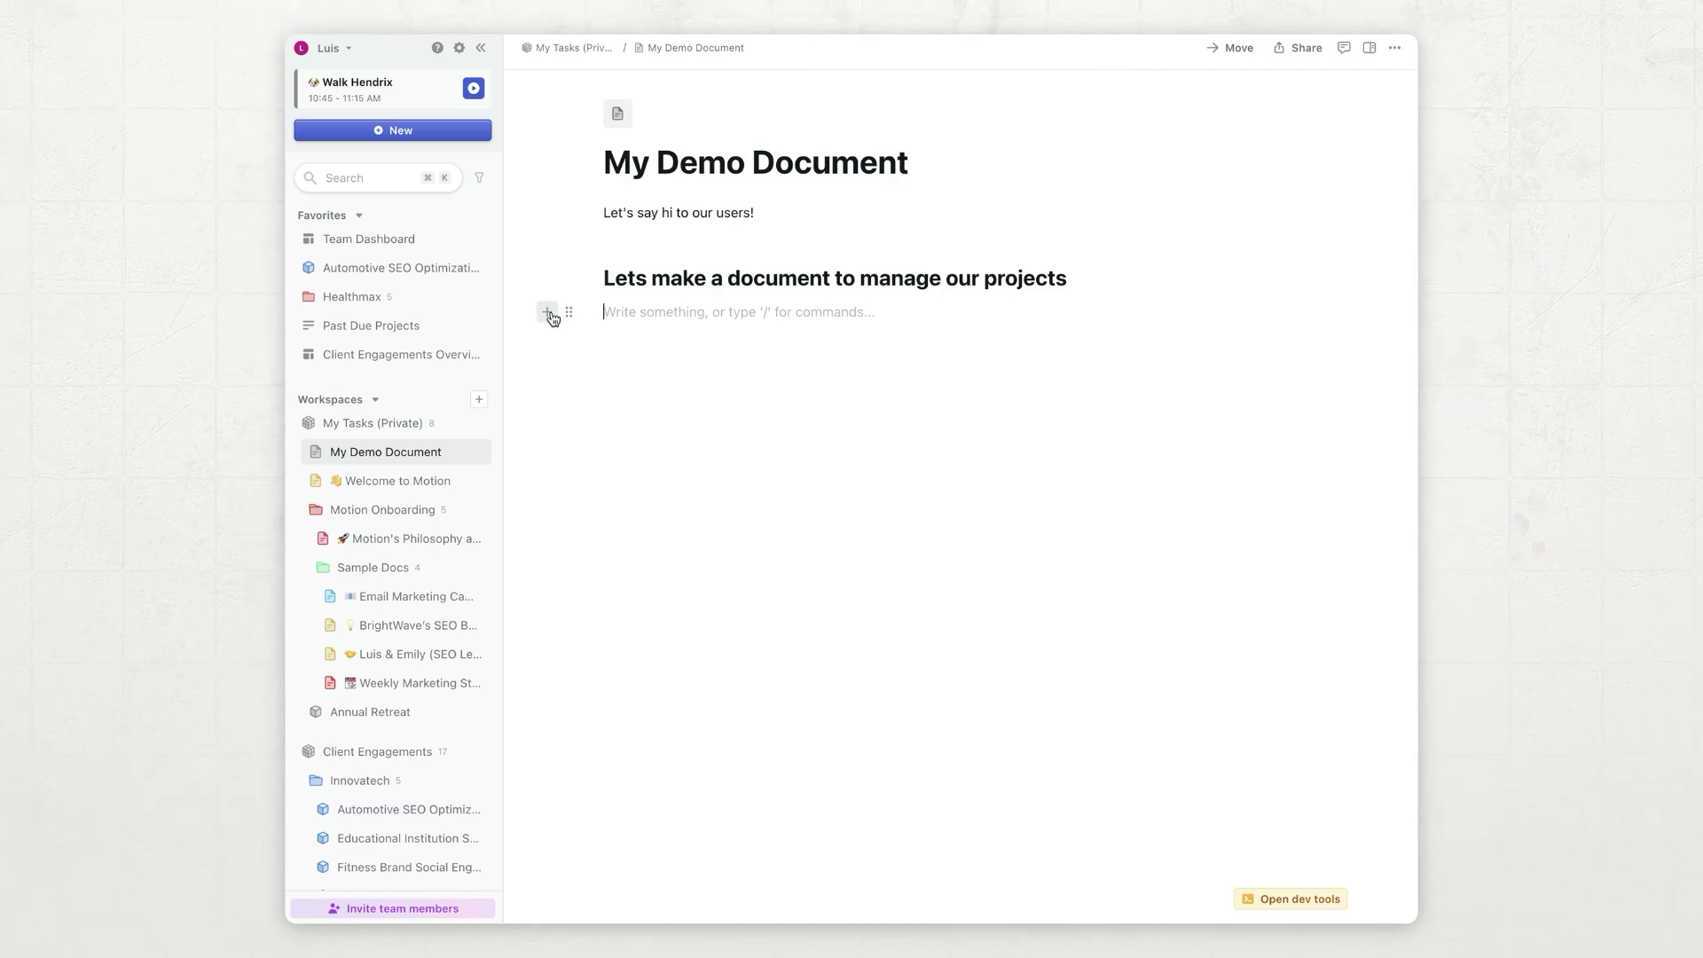
left_click(549, 314)
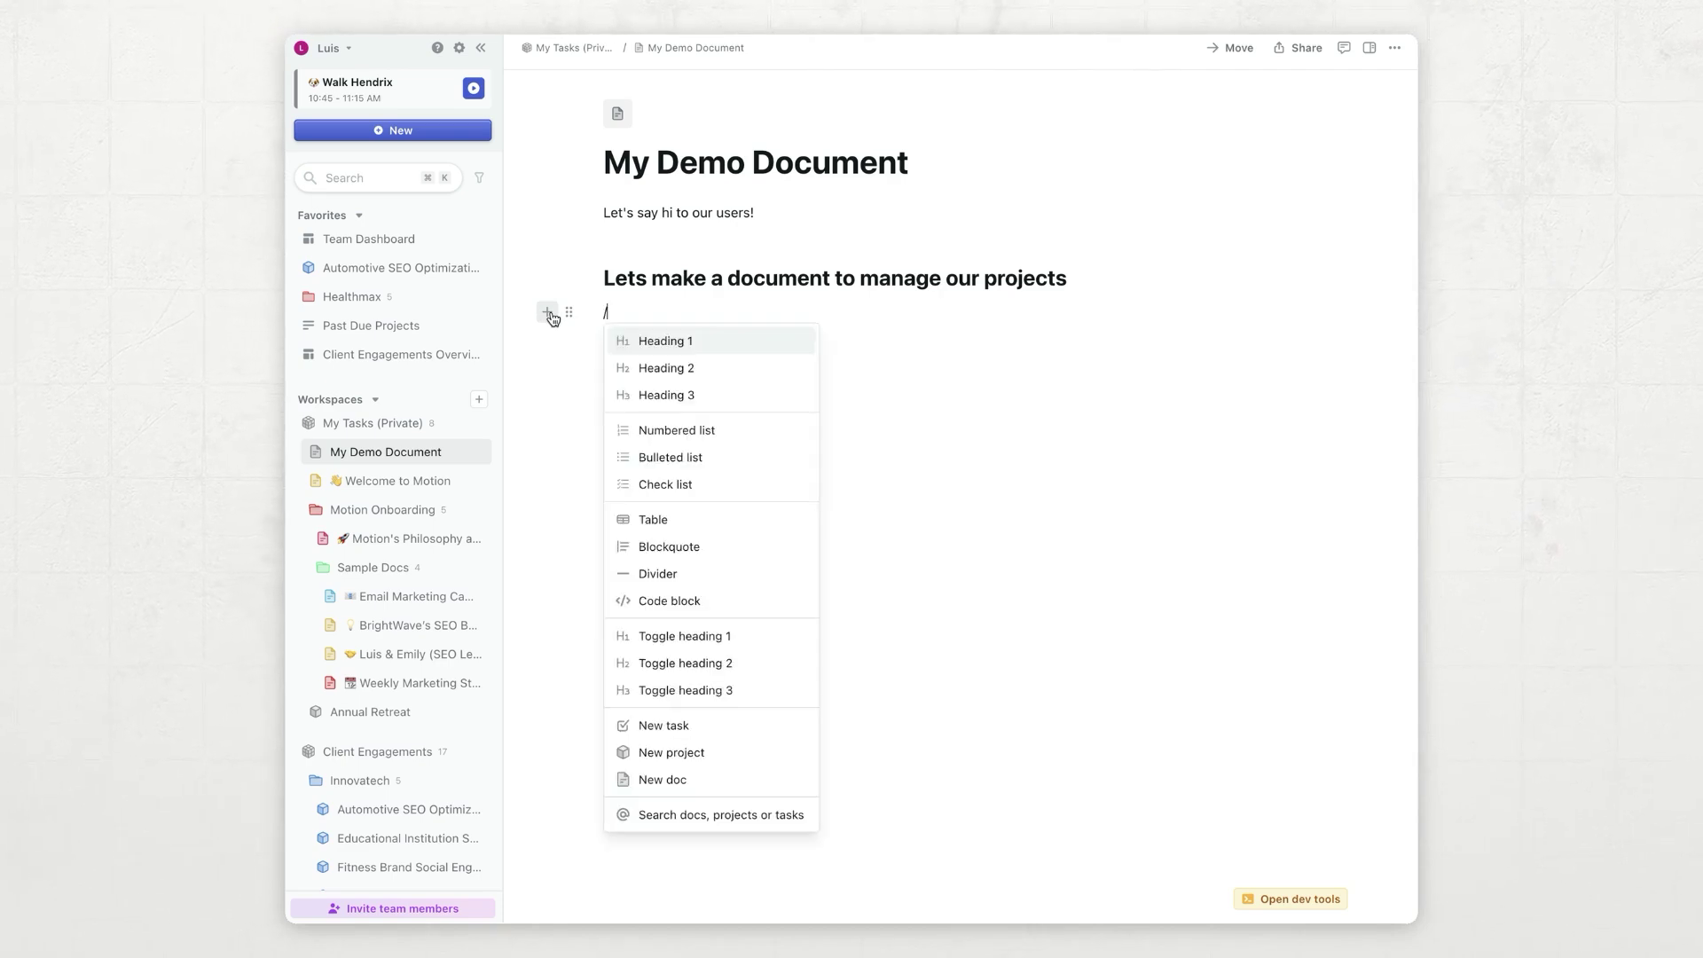
- Link the Healthcare SEO Enhancement project under the heading by searching 'health'
left_click(722, 820)
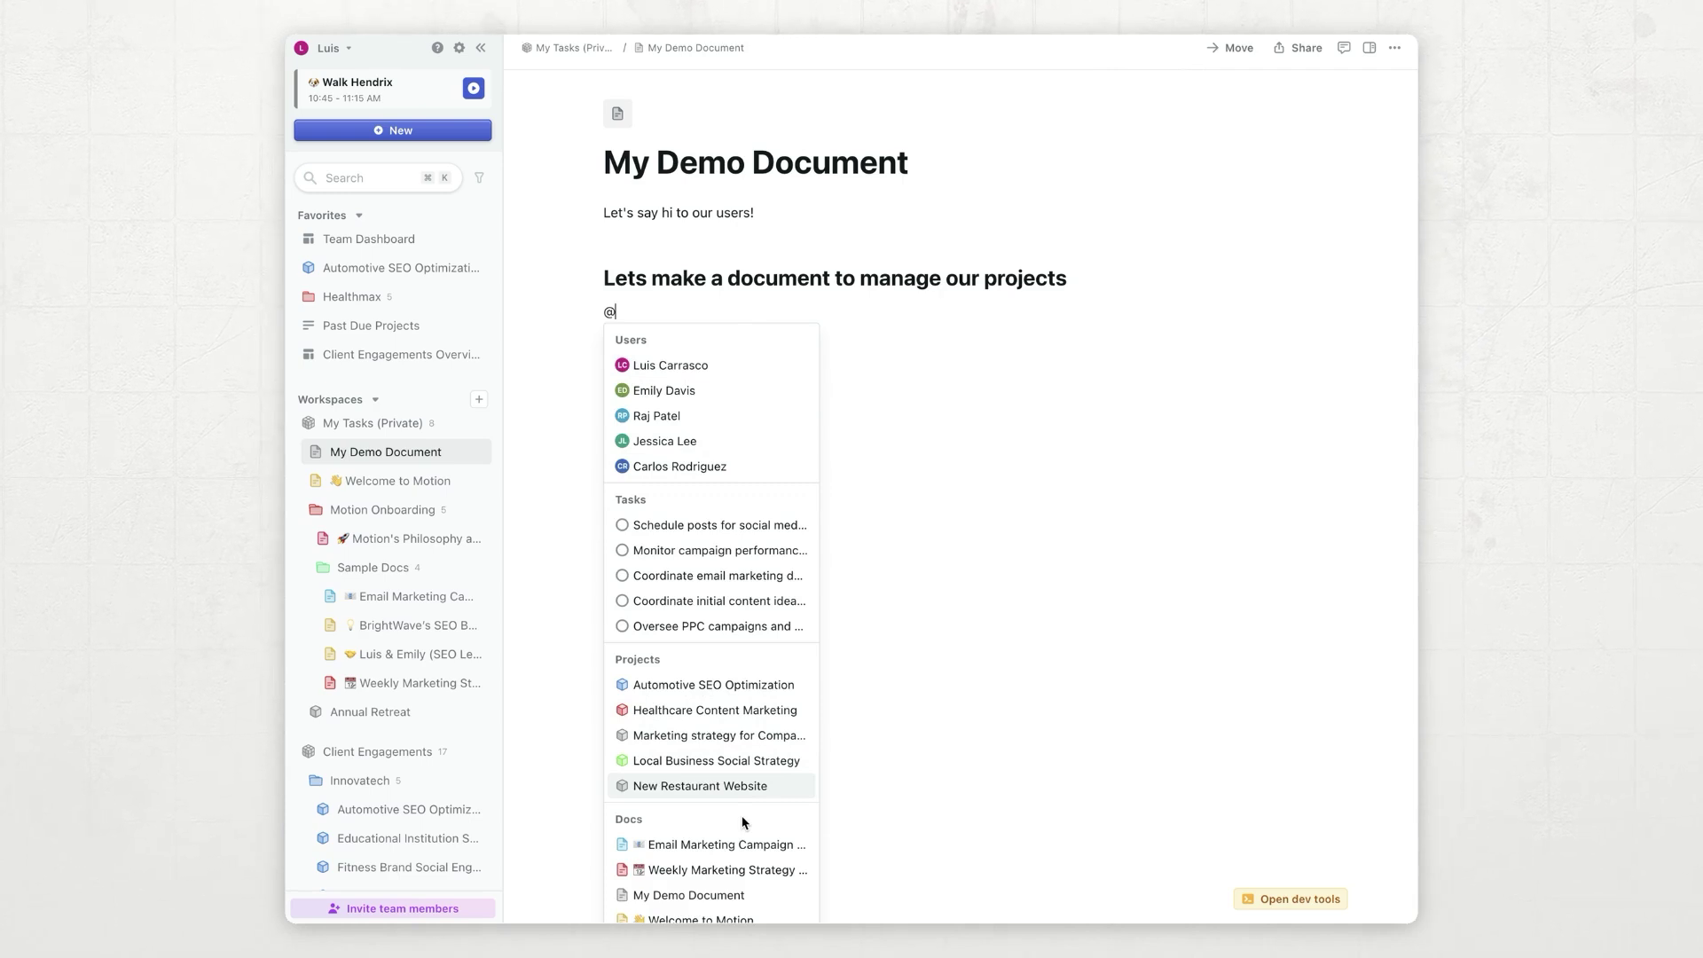
type("health")
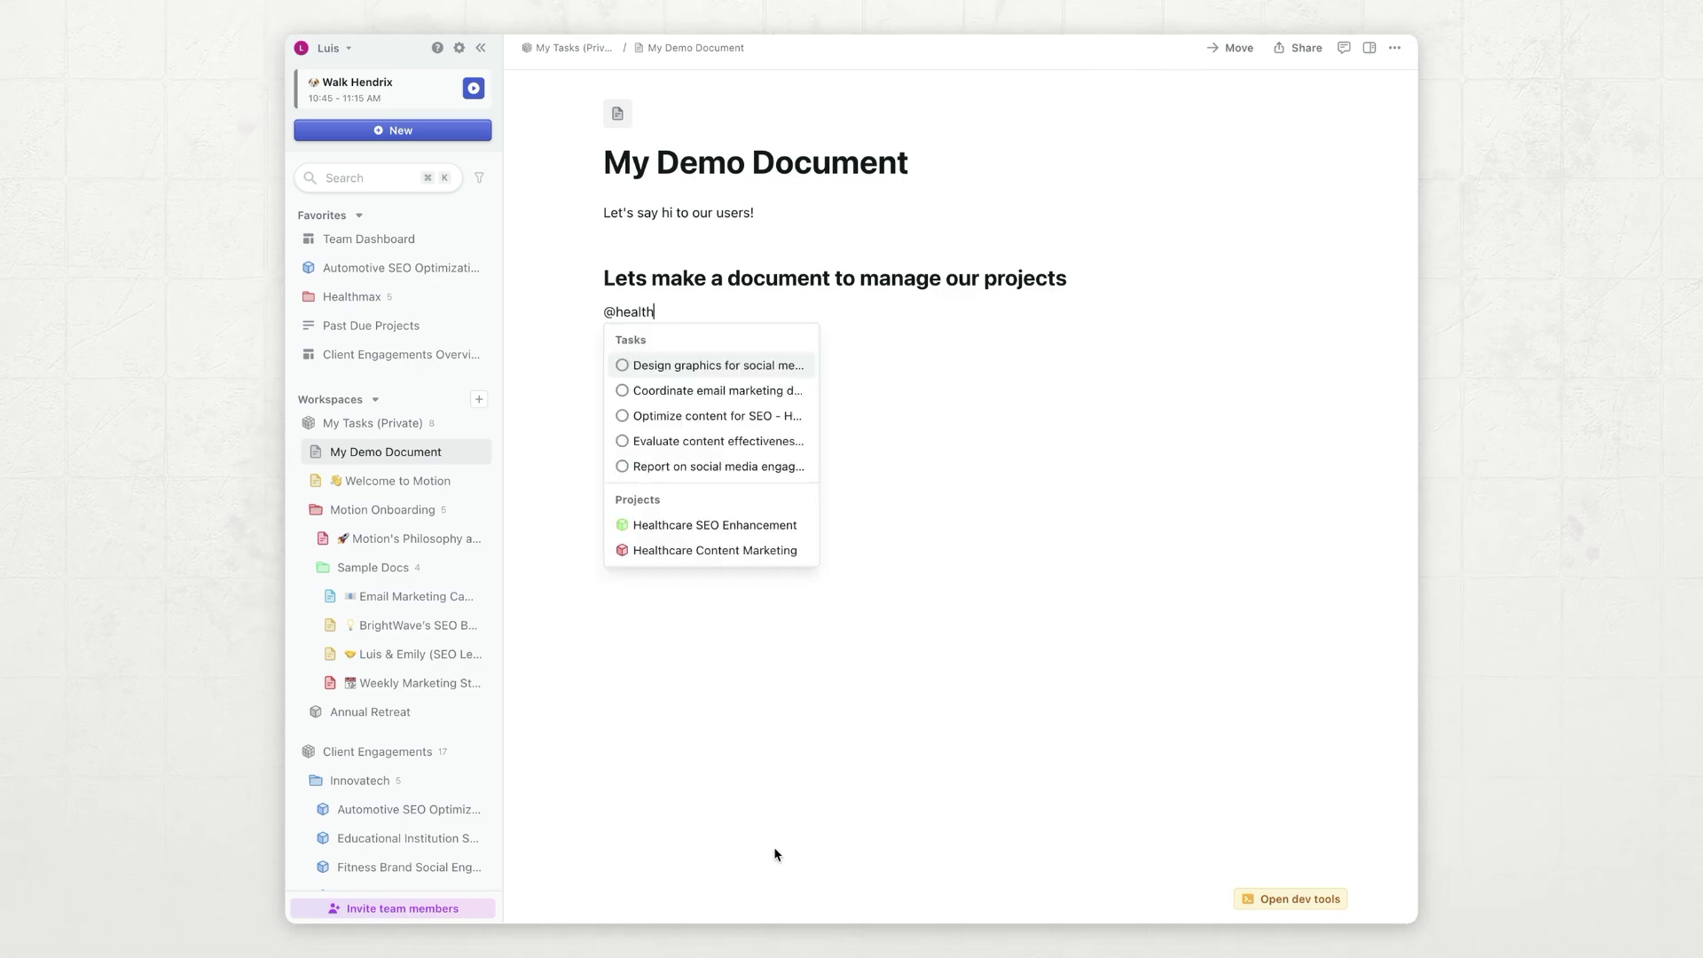
left_click(745, 530)
key("Return")
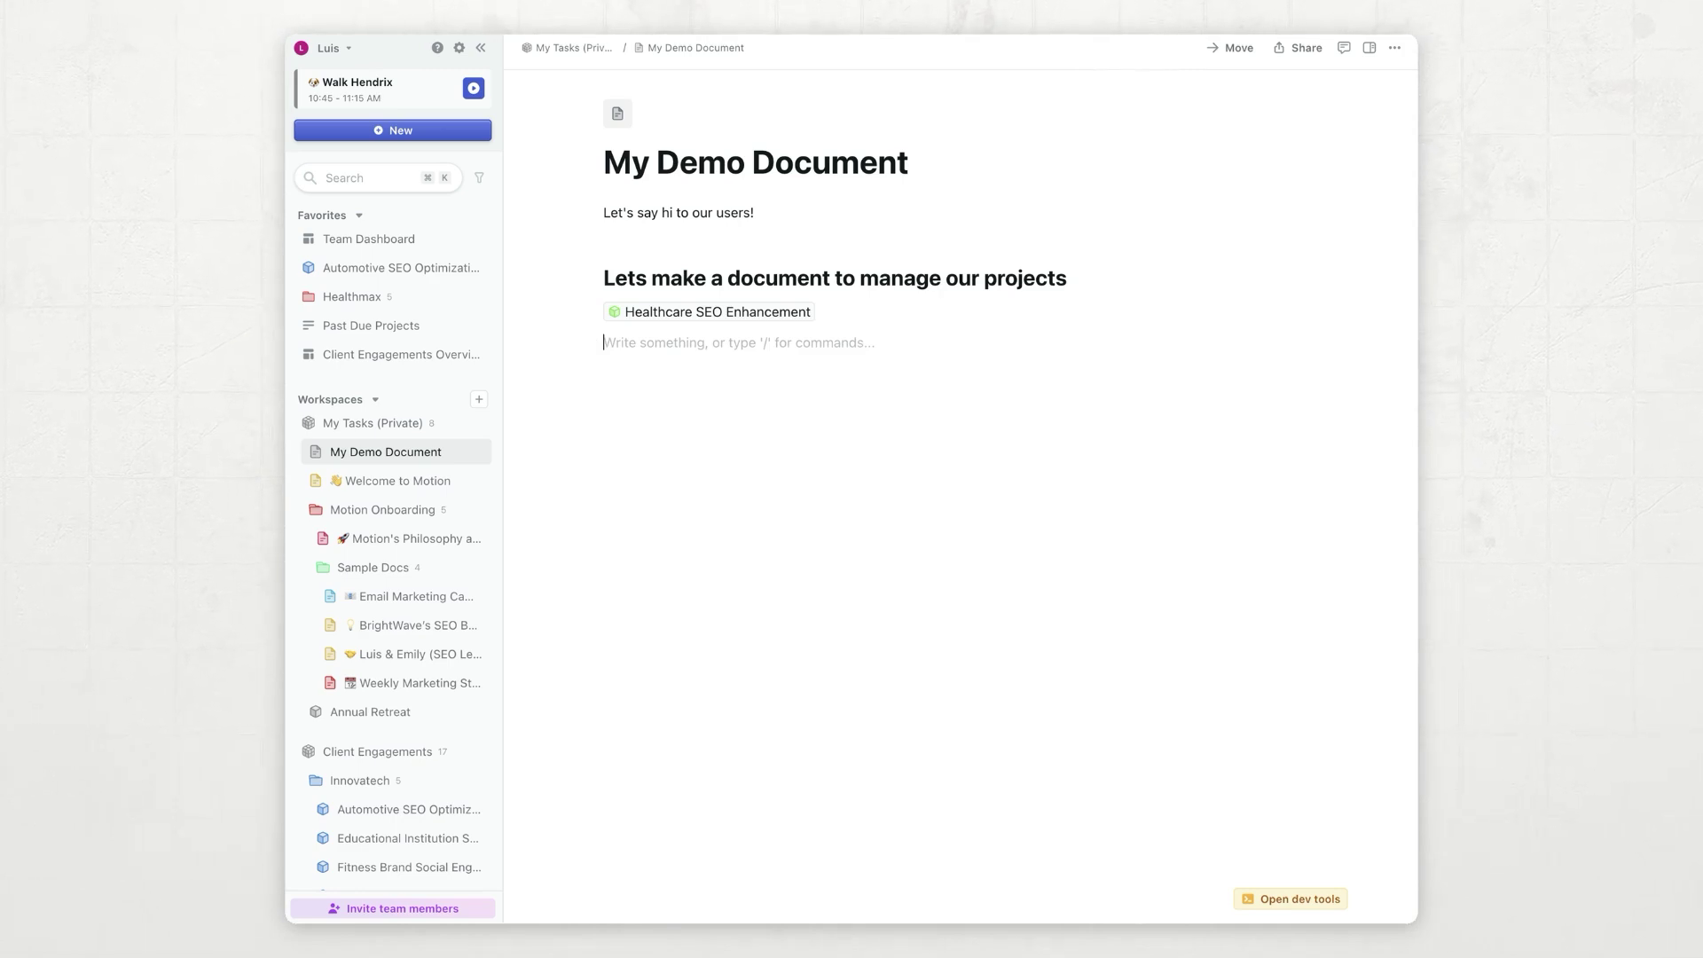
type("@health")
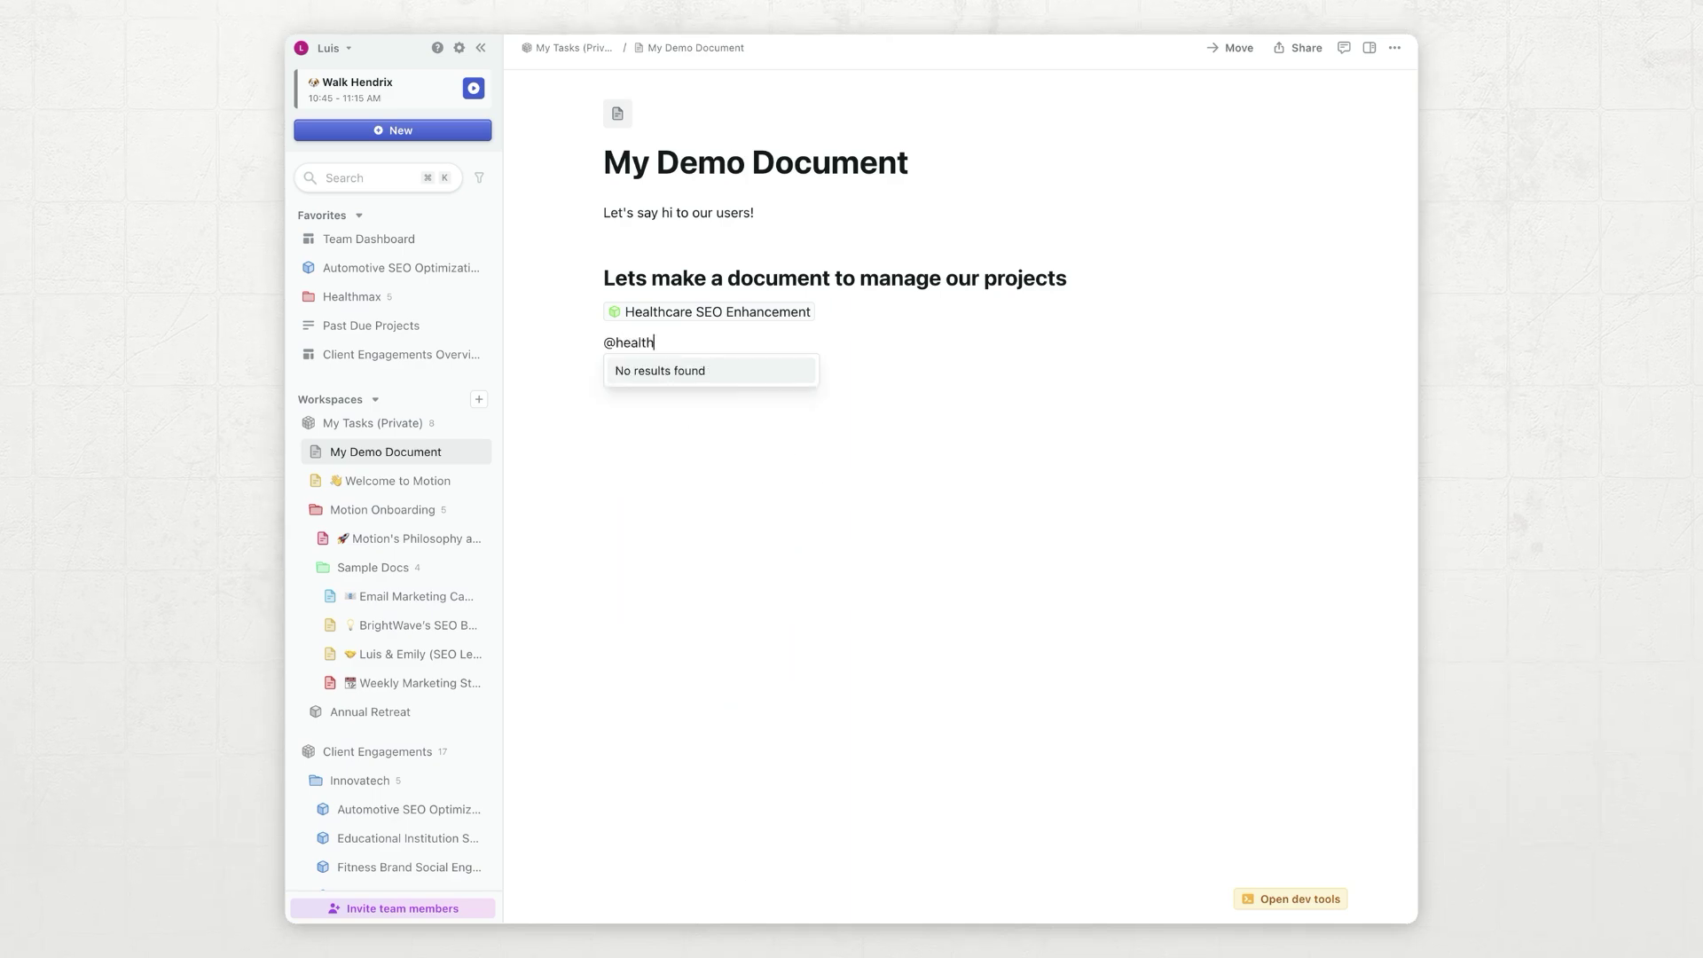
key("Down")
key("Down")
key("Down")
key("Down")
key("Down")
key("Down")
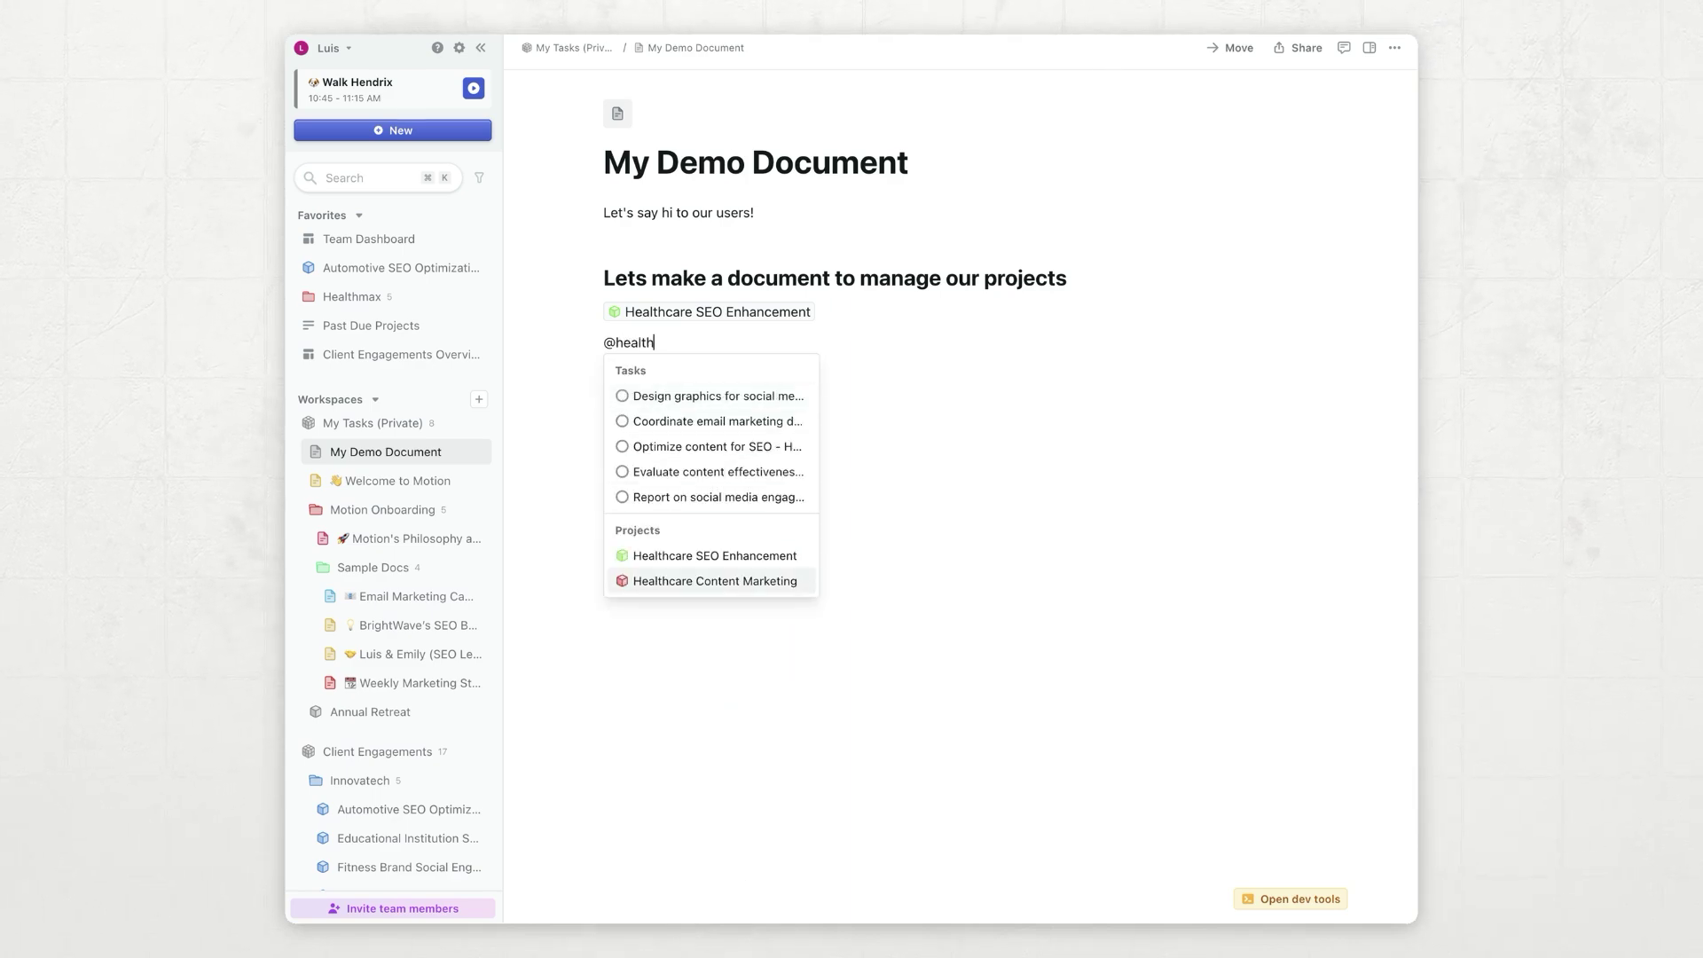
key("Return")
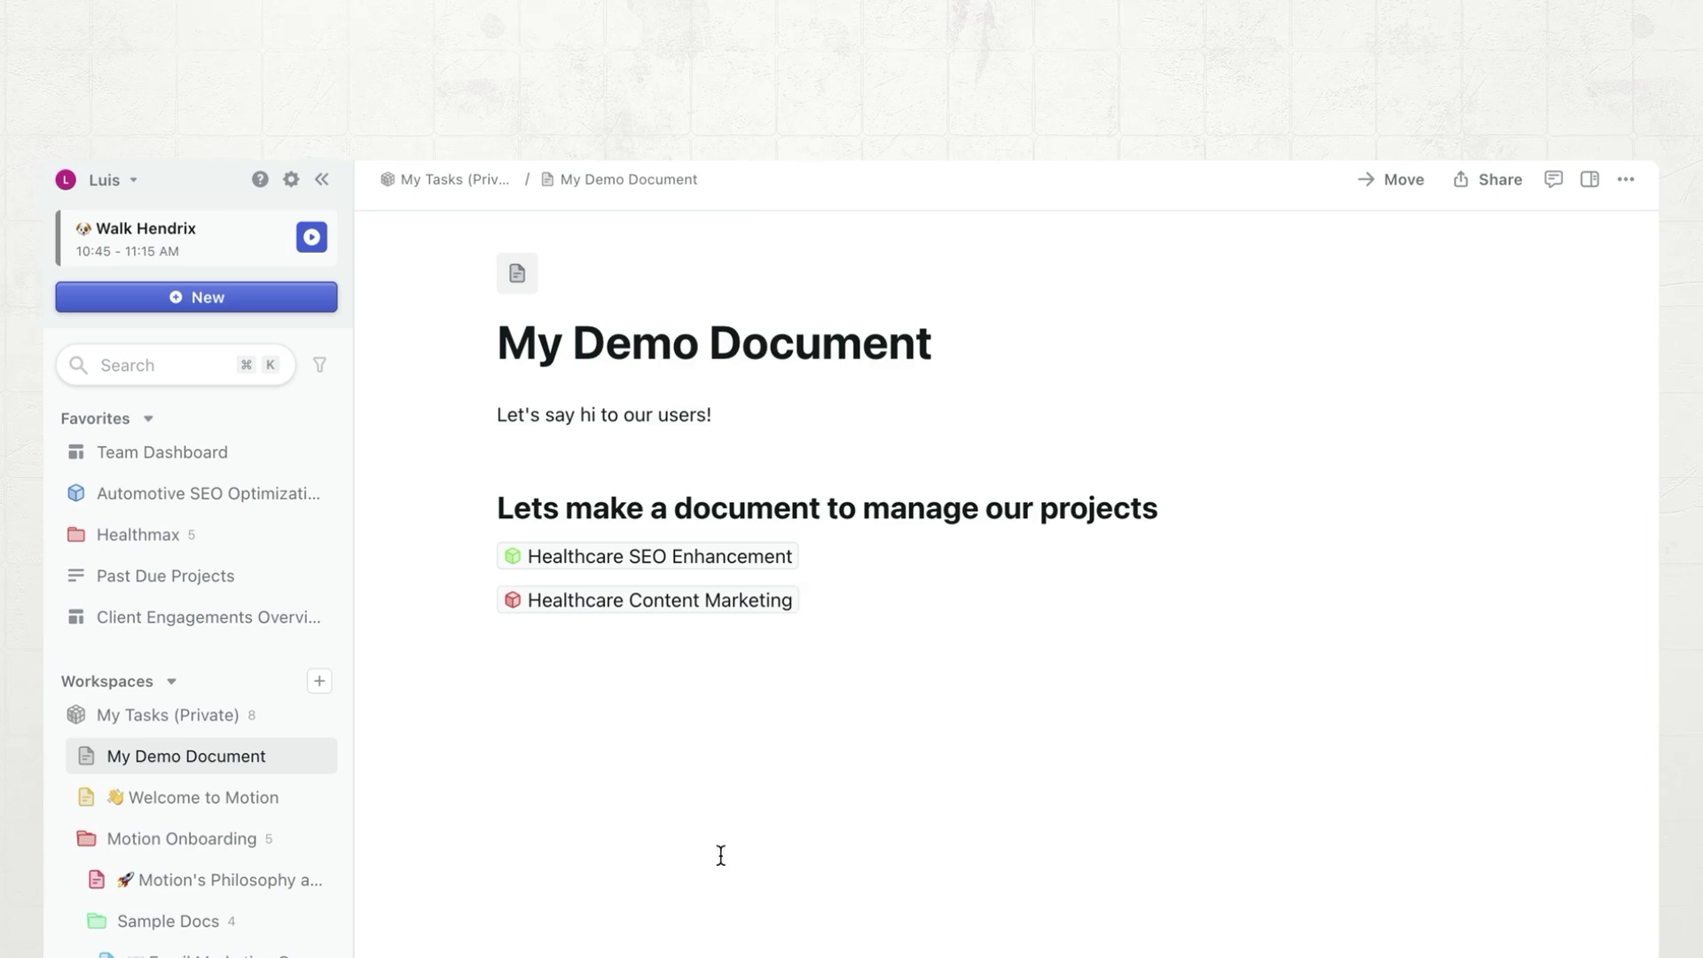
- Raise Healthcare Content Marketing's priority from Medium to High from its linked project preview
mouse_move(700, 618)
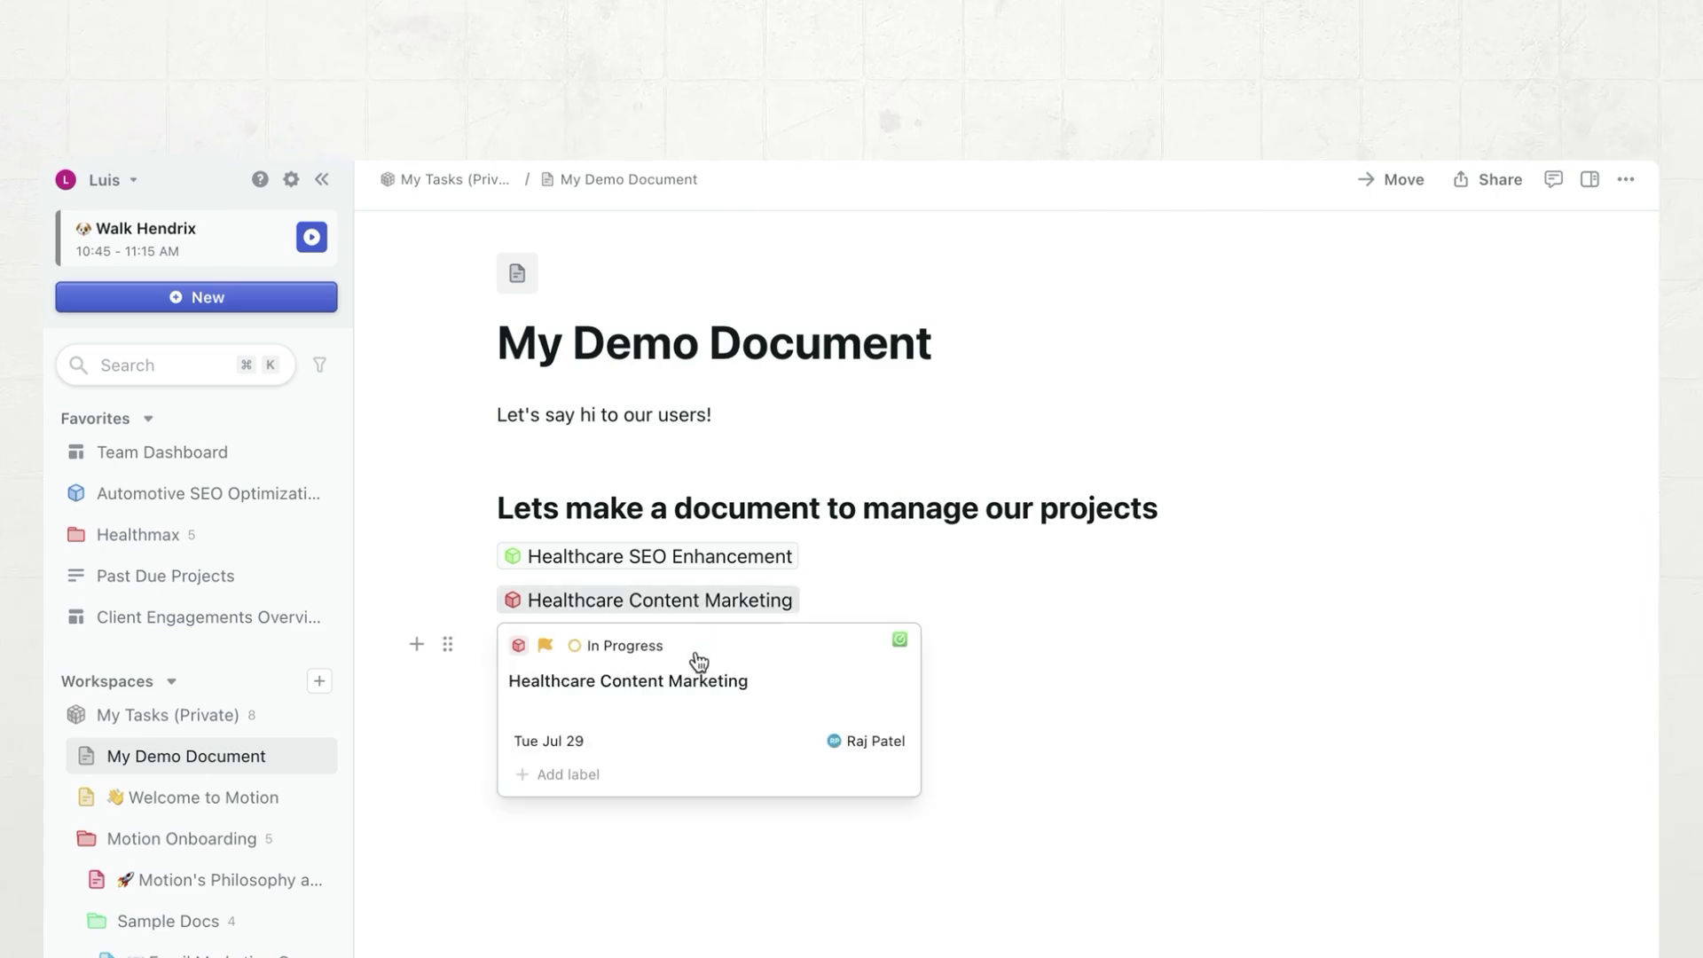
left_click(547, 655)
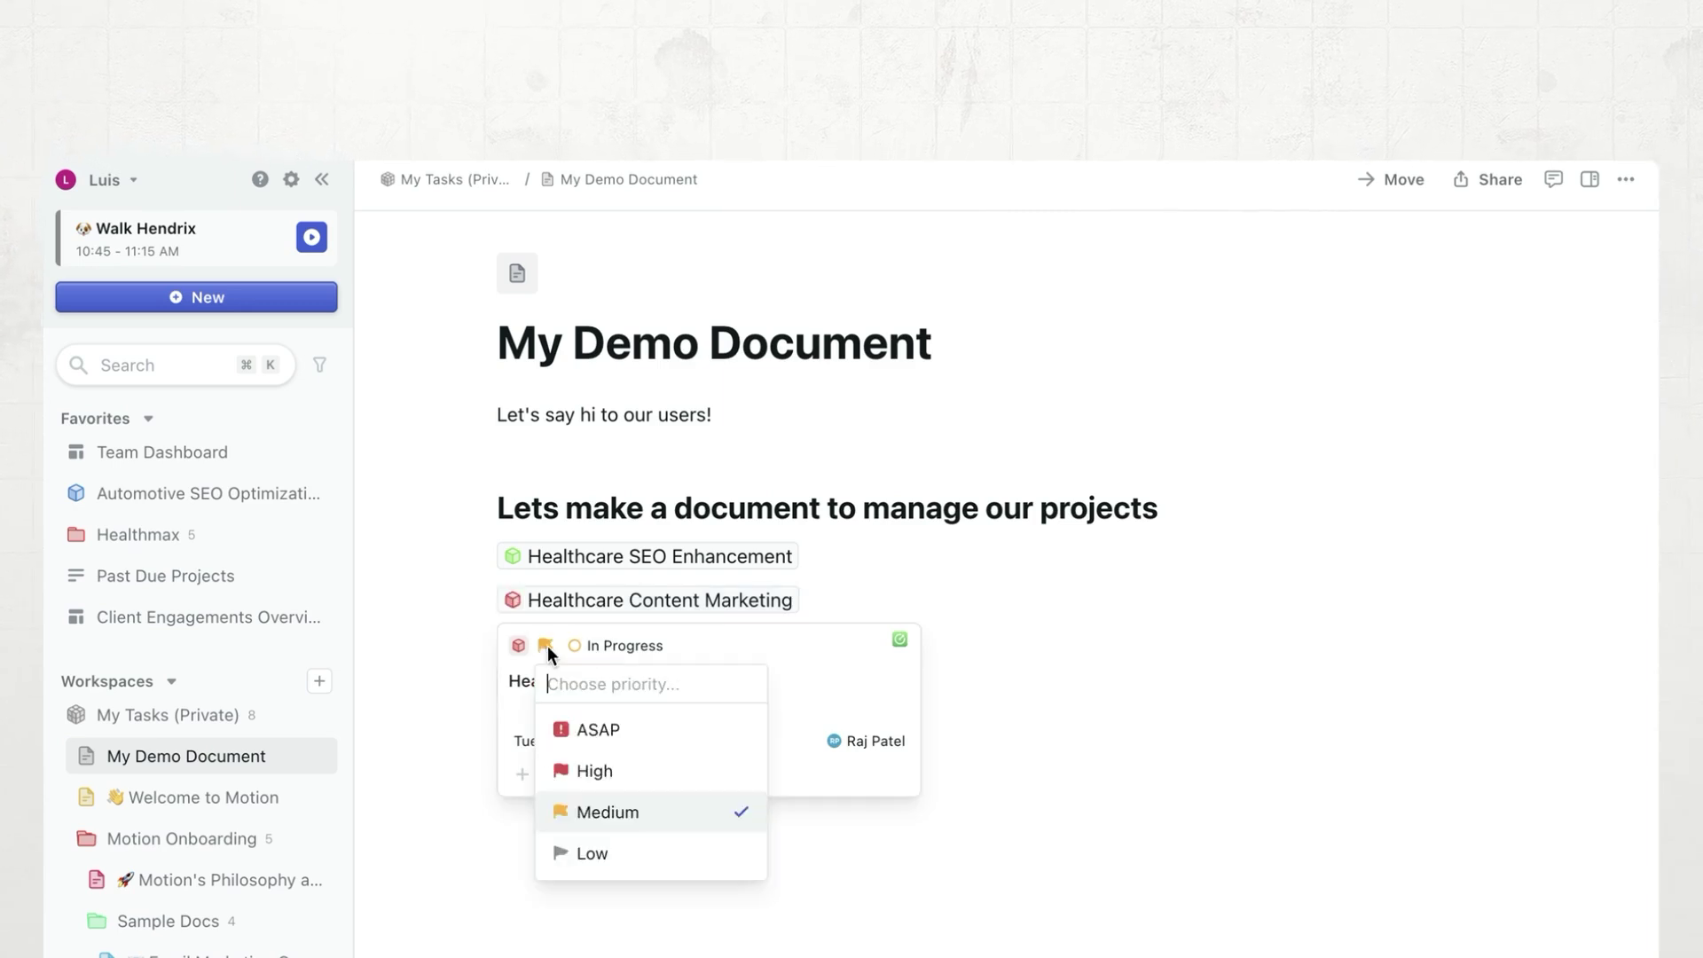
left_click(629, 774)
left_click(596, 776)
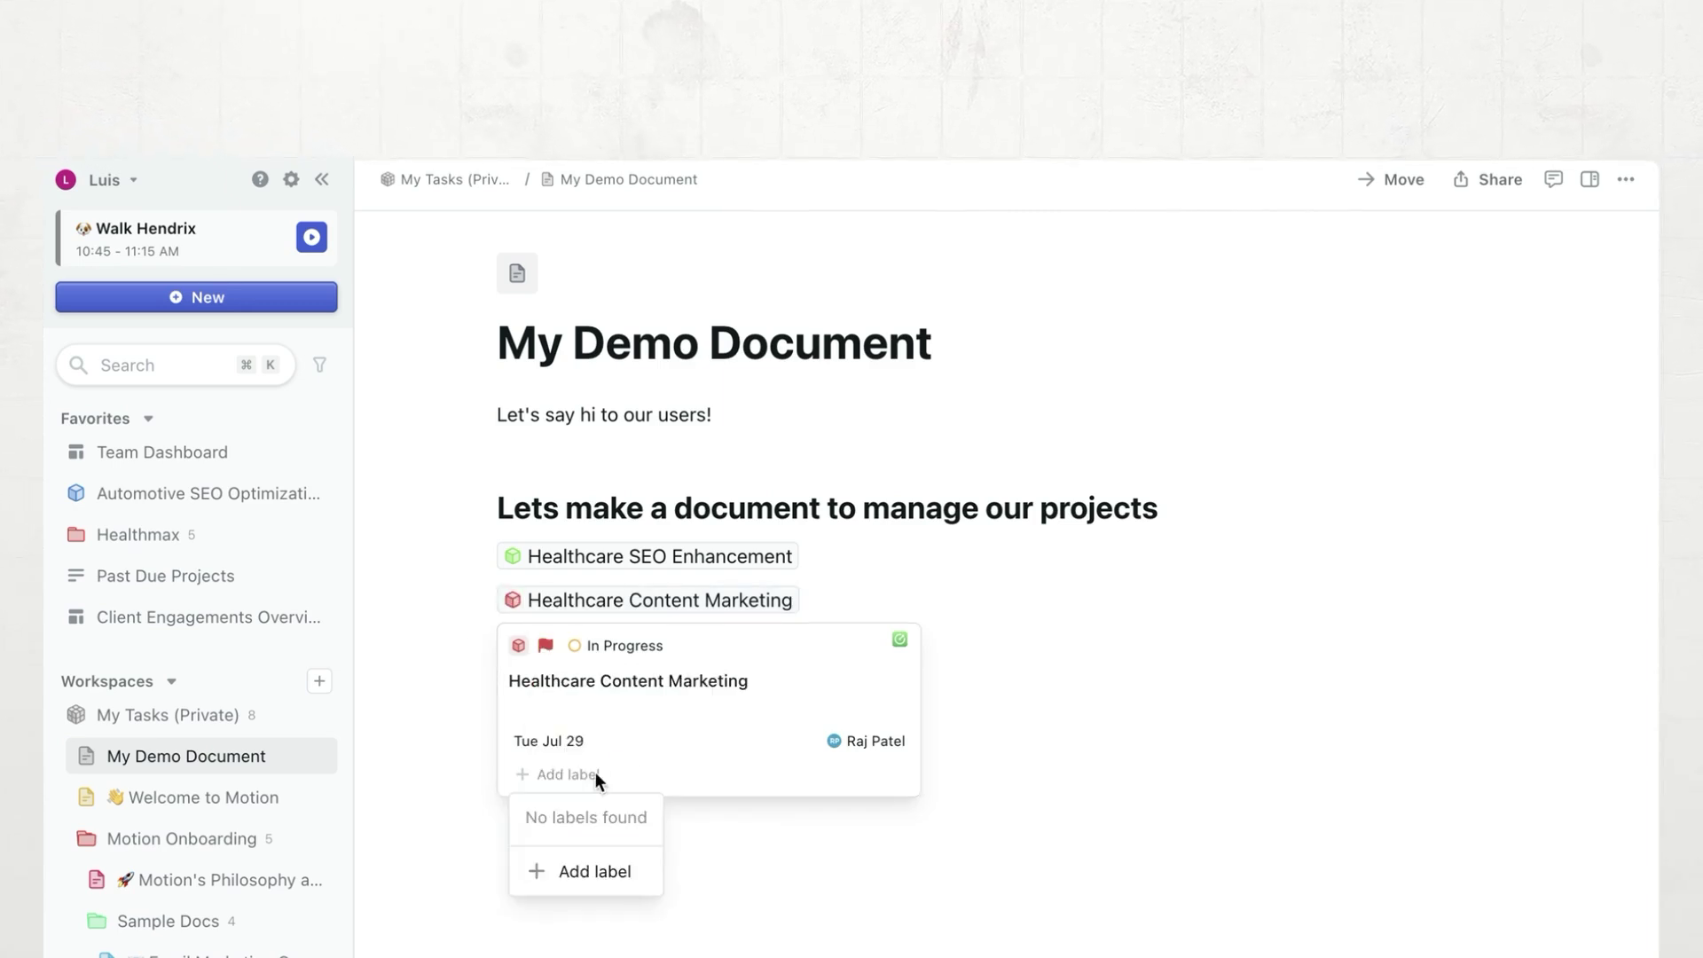
left_click(675, 718)
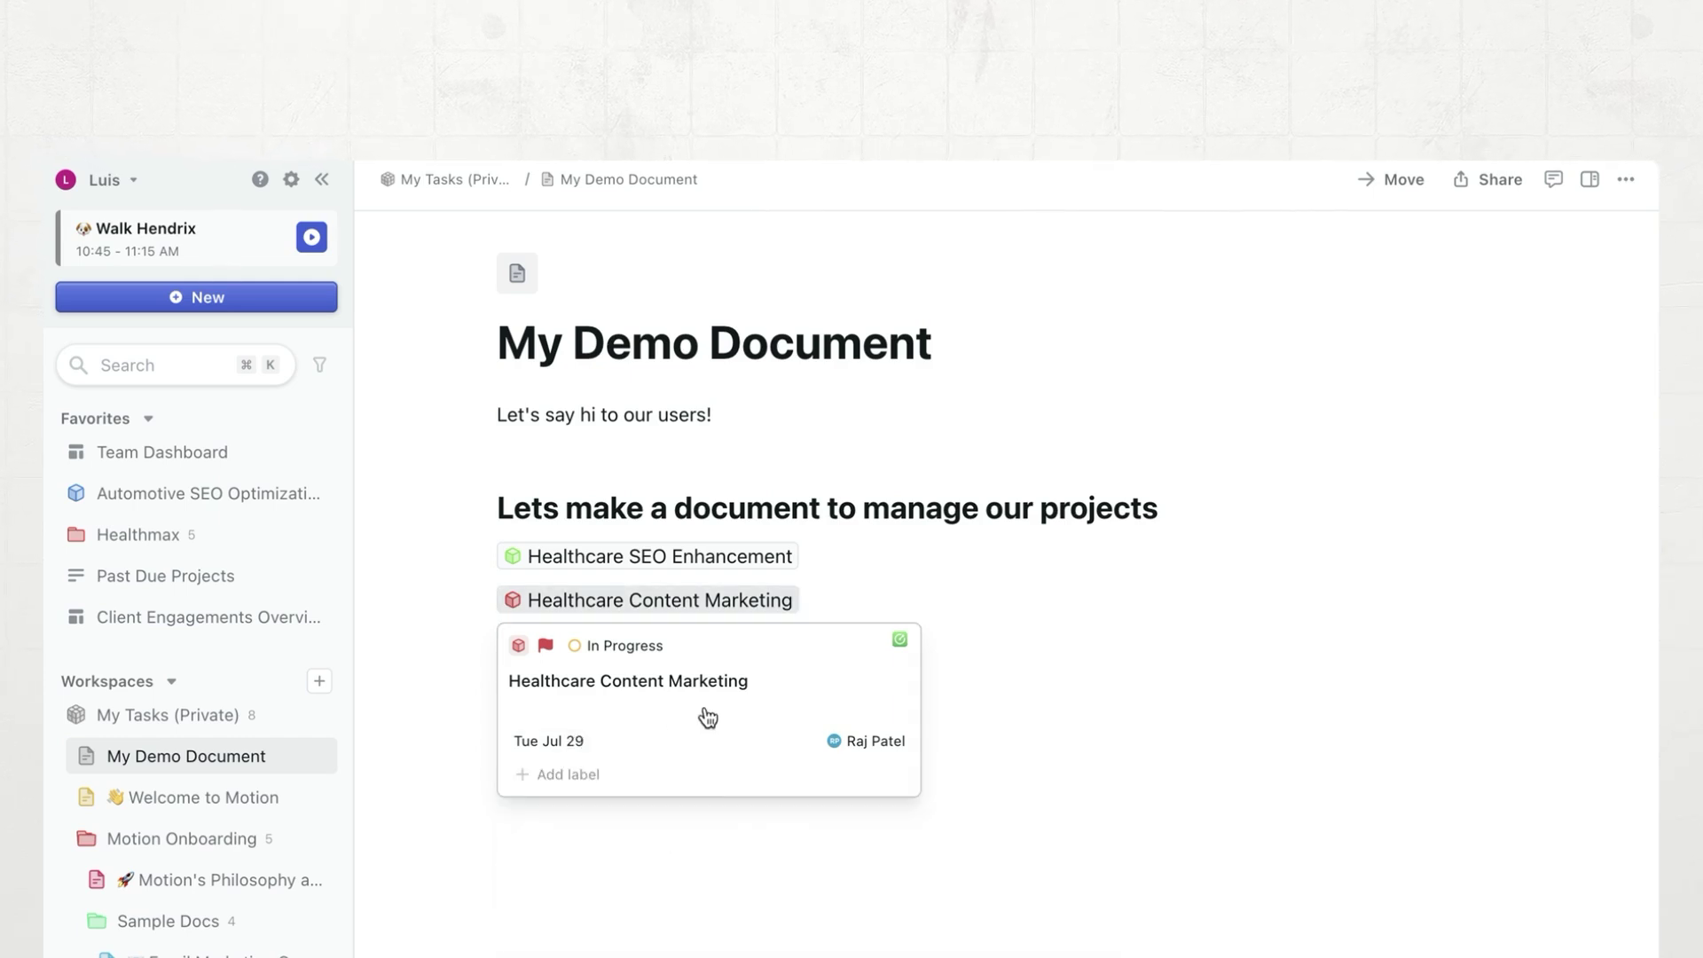
right_click(706, 714)
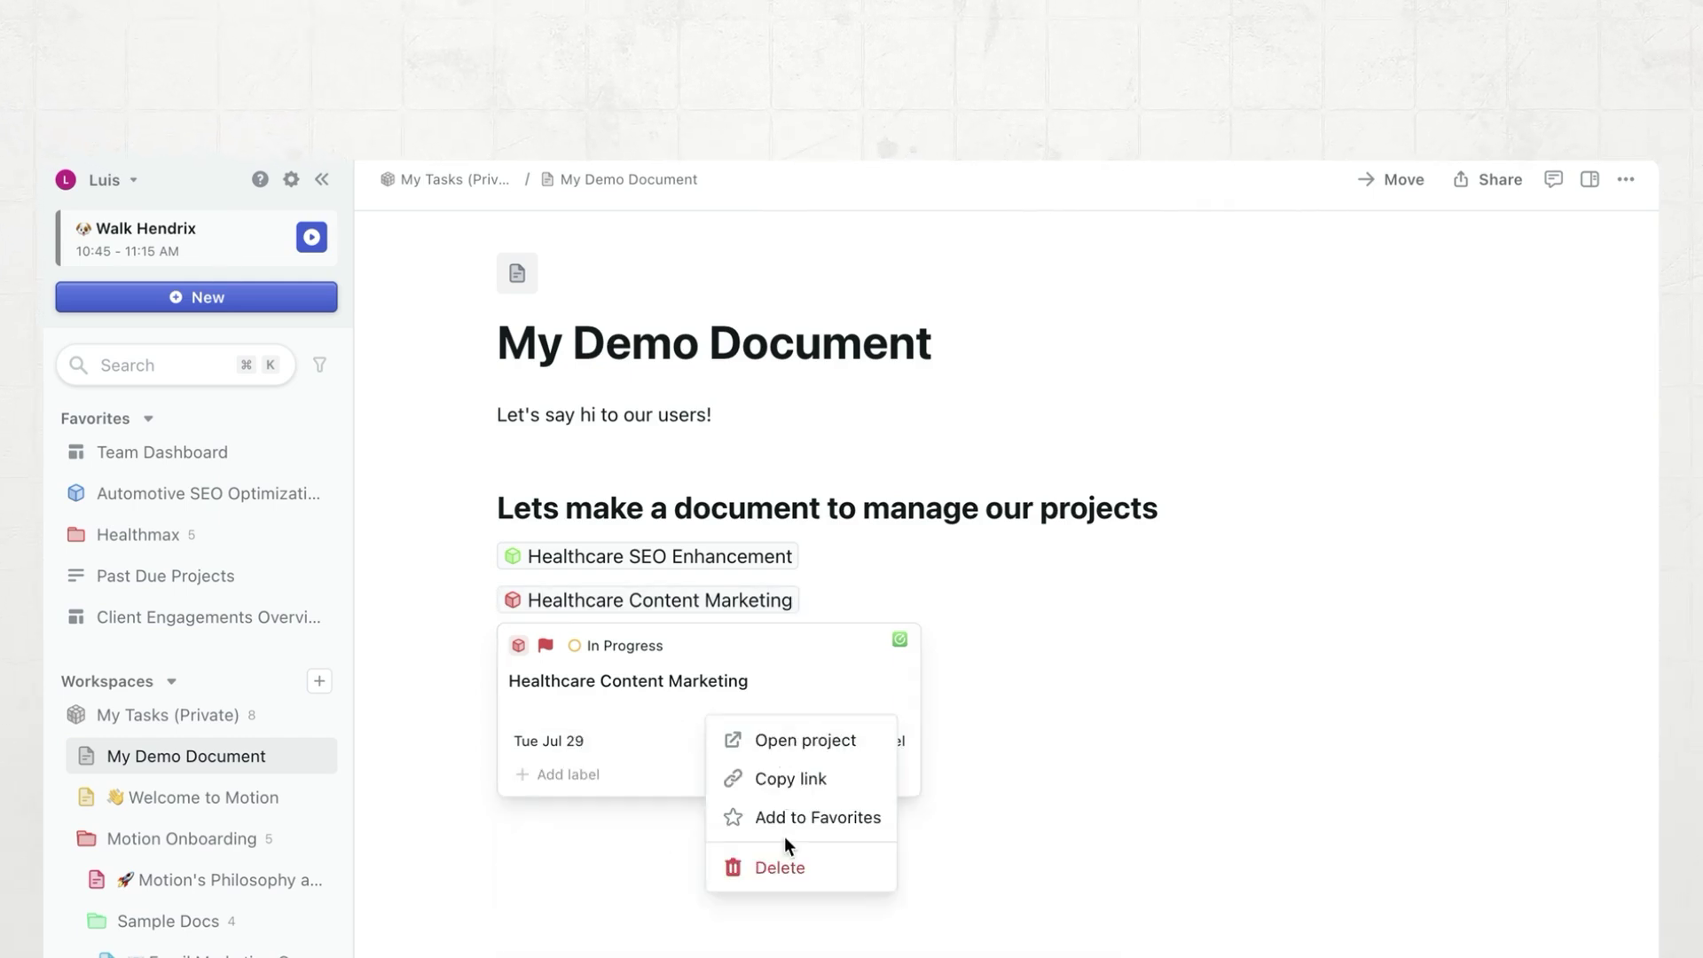
key("Escape")
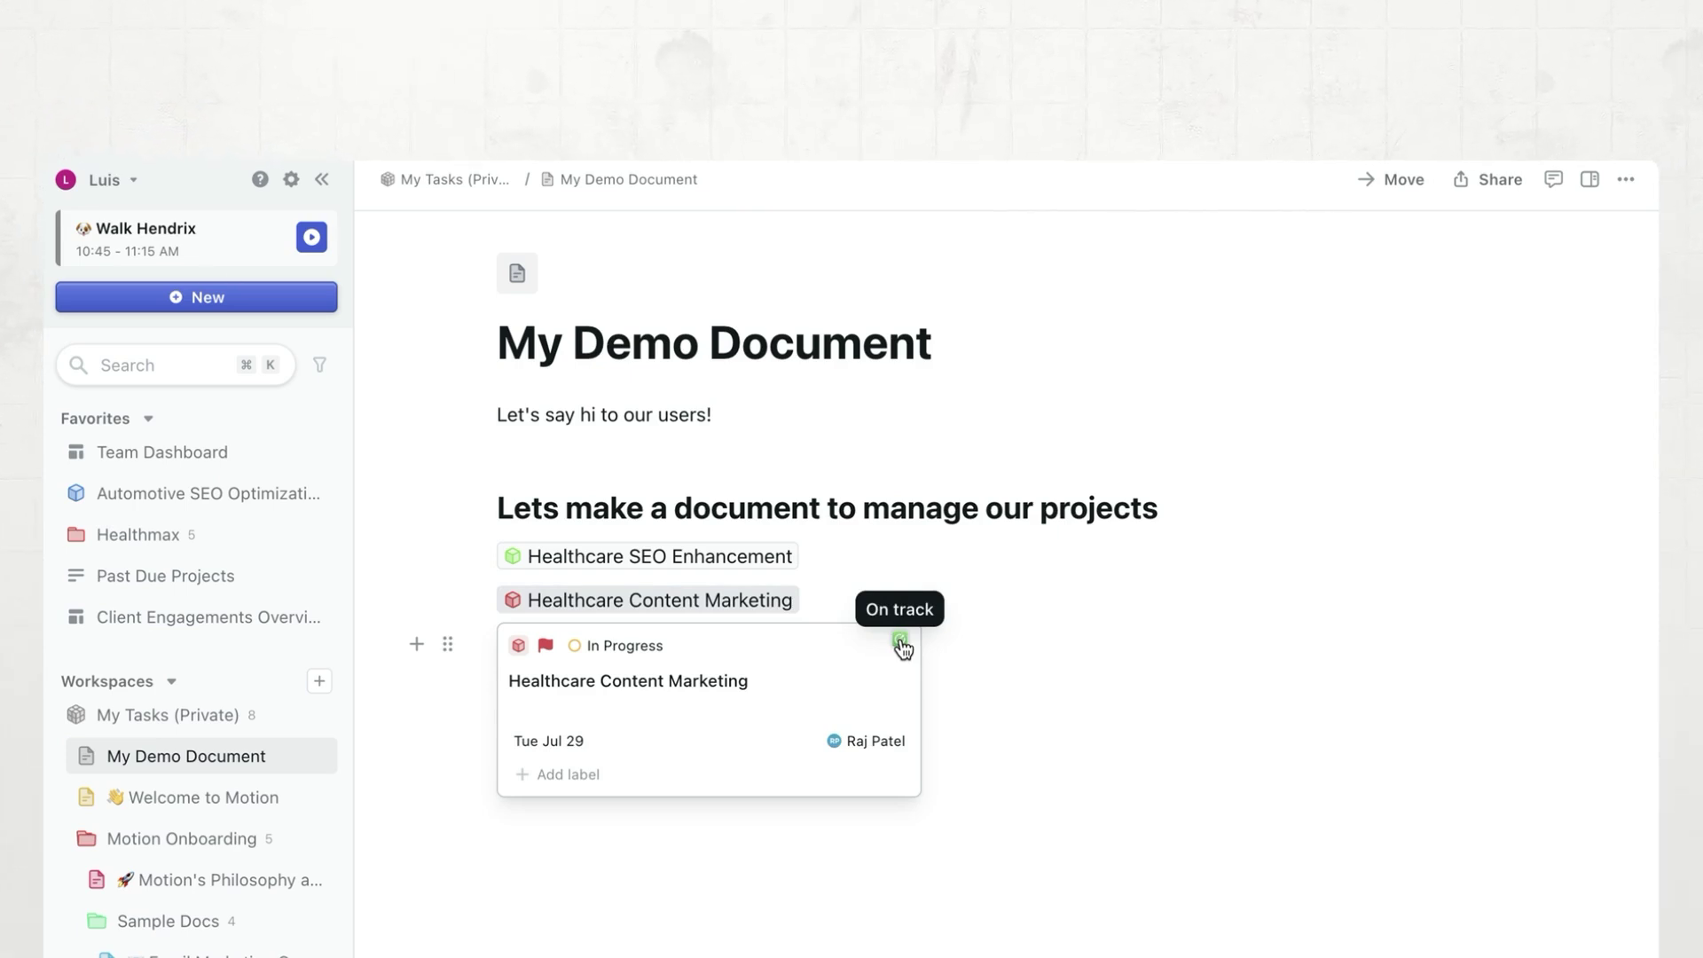
mouse_move(735, 558)
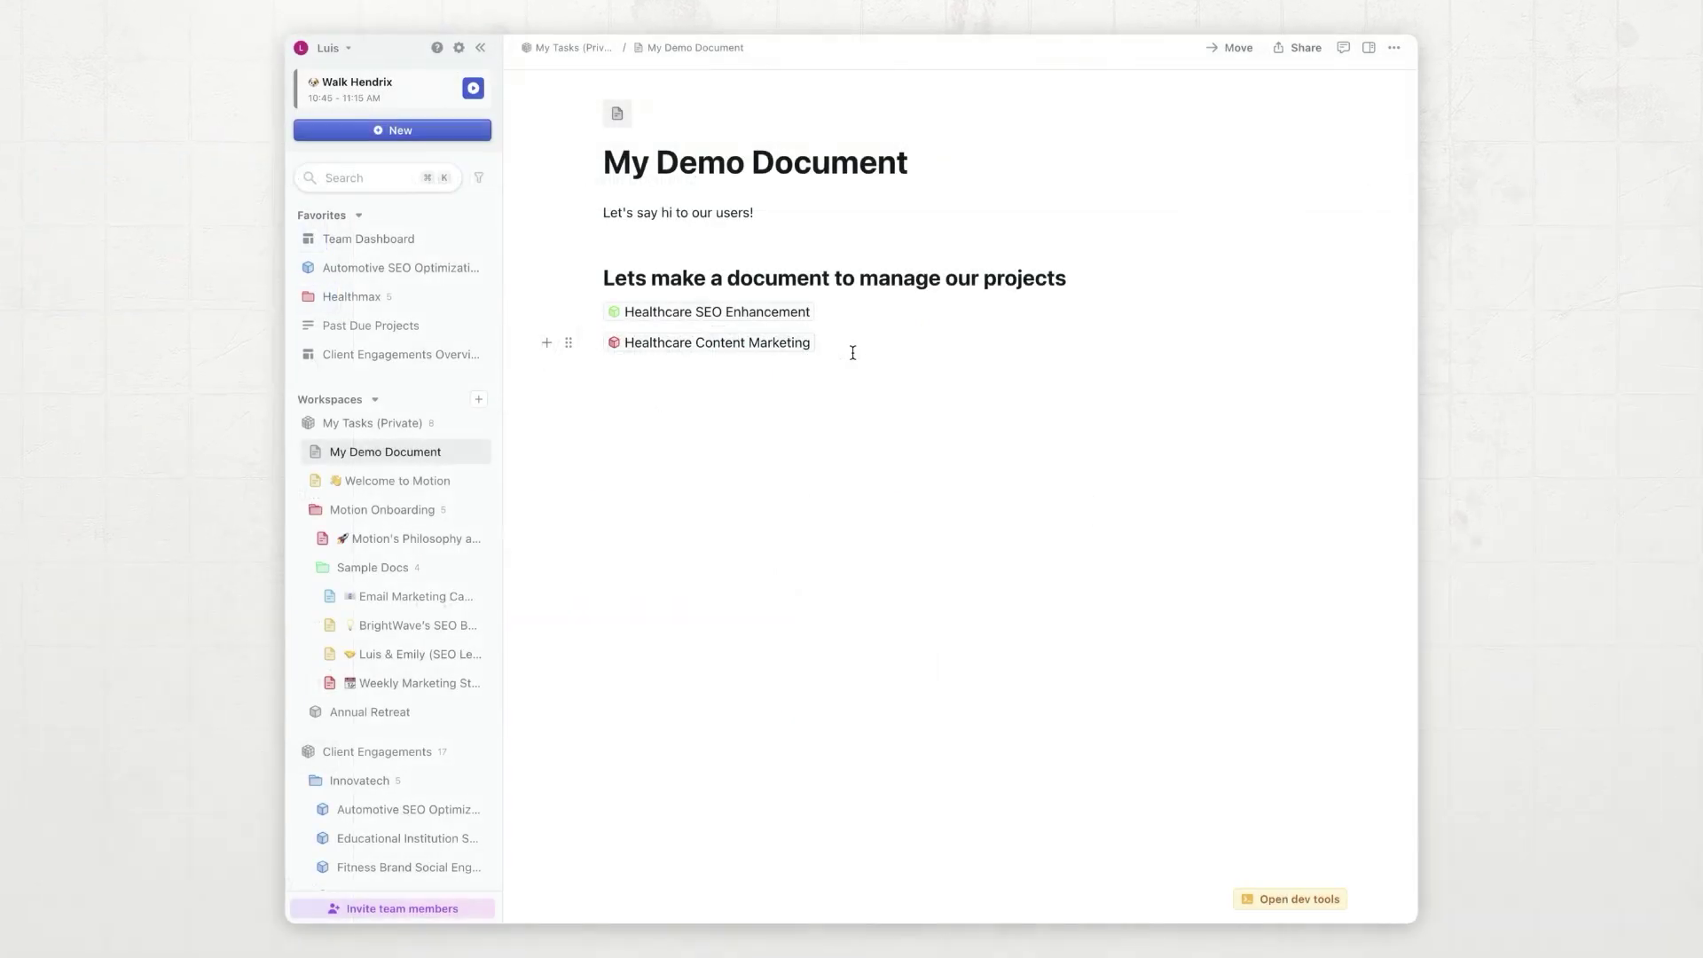
- Mention the Schedule posts social-media task on a new line below the project links
left_click(853, 353)
key("Return")
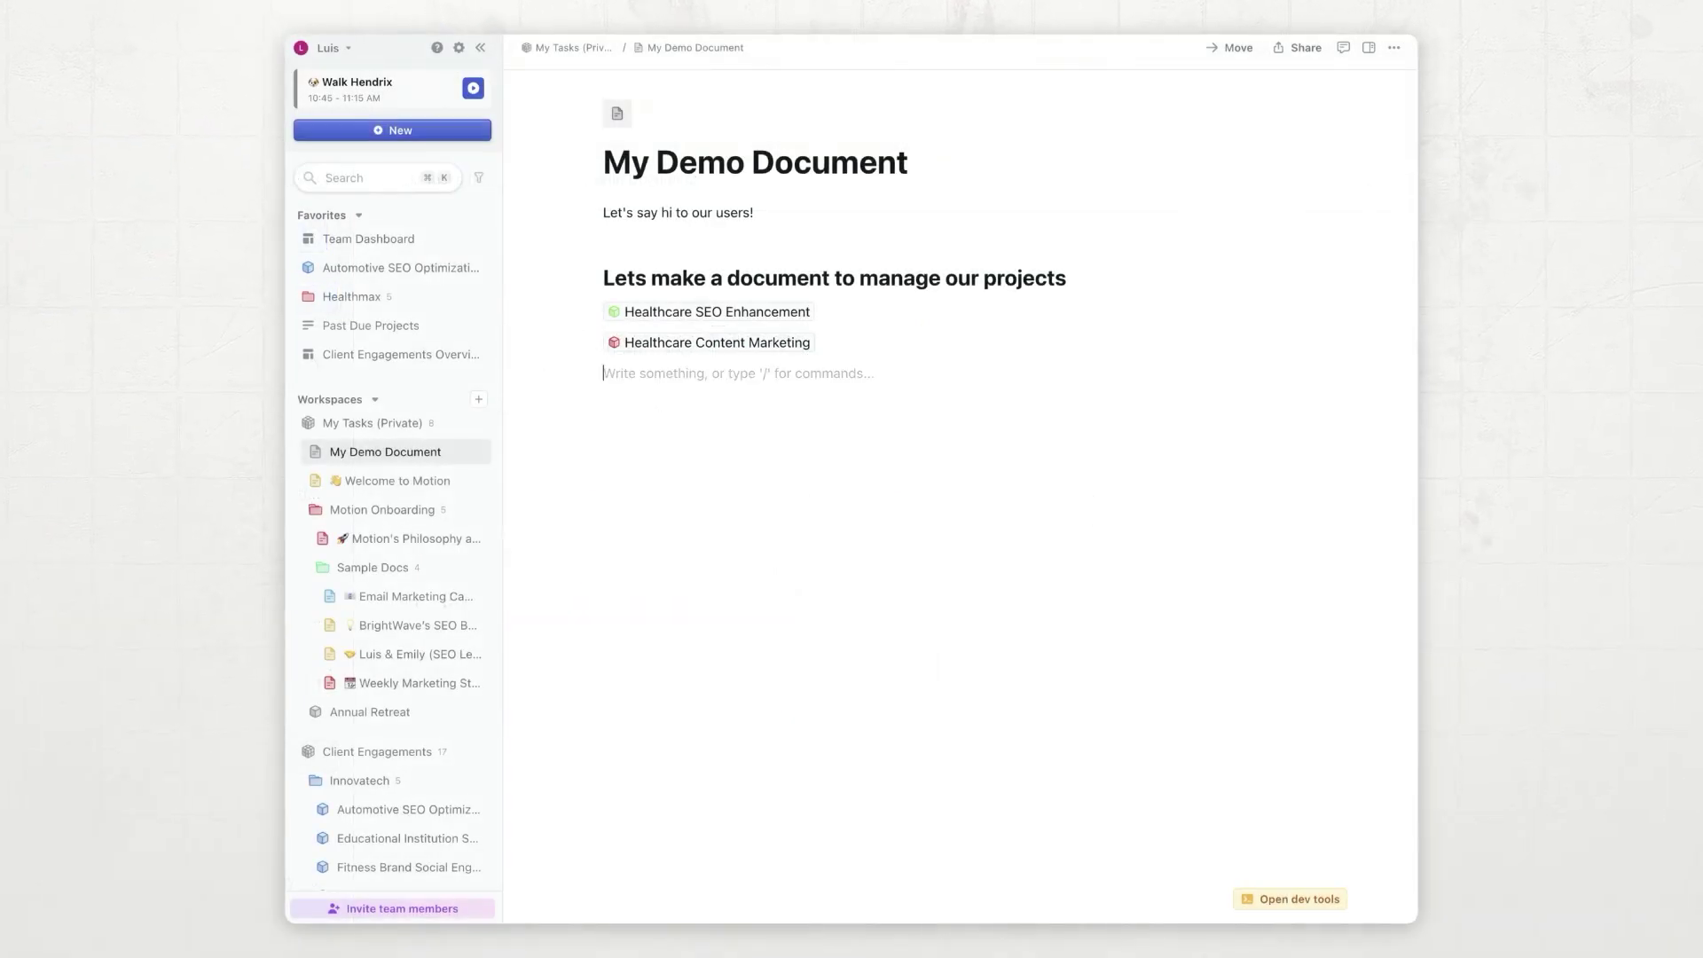
key("Return")
type("@")
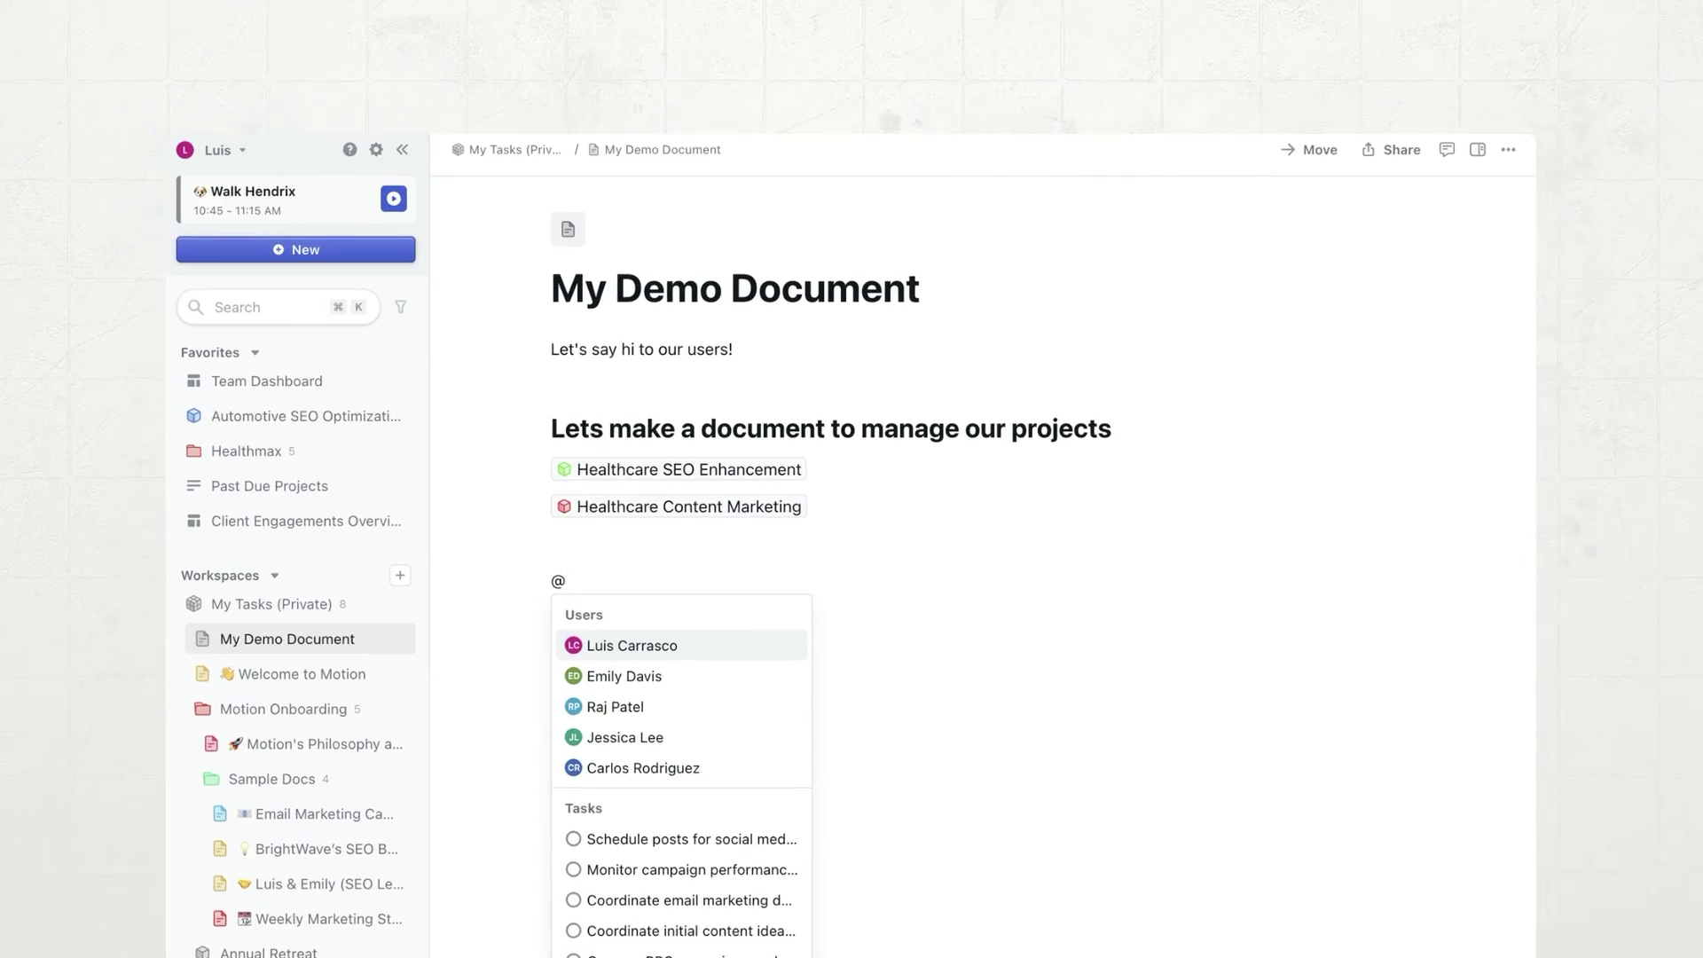
key("Down")
key("Down")
key("Down")
key("Down")
key("Down")
key("Return")
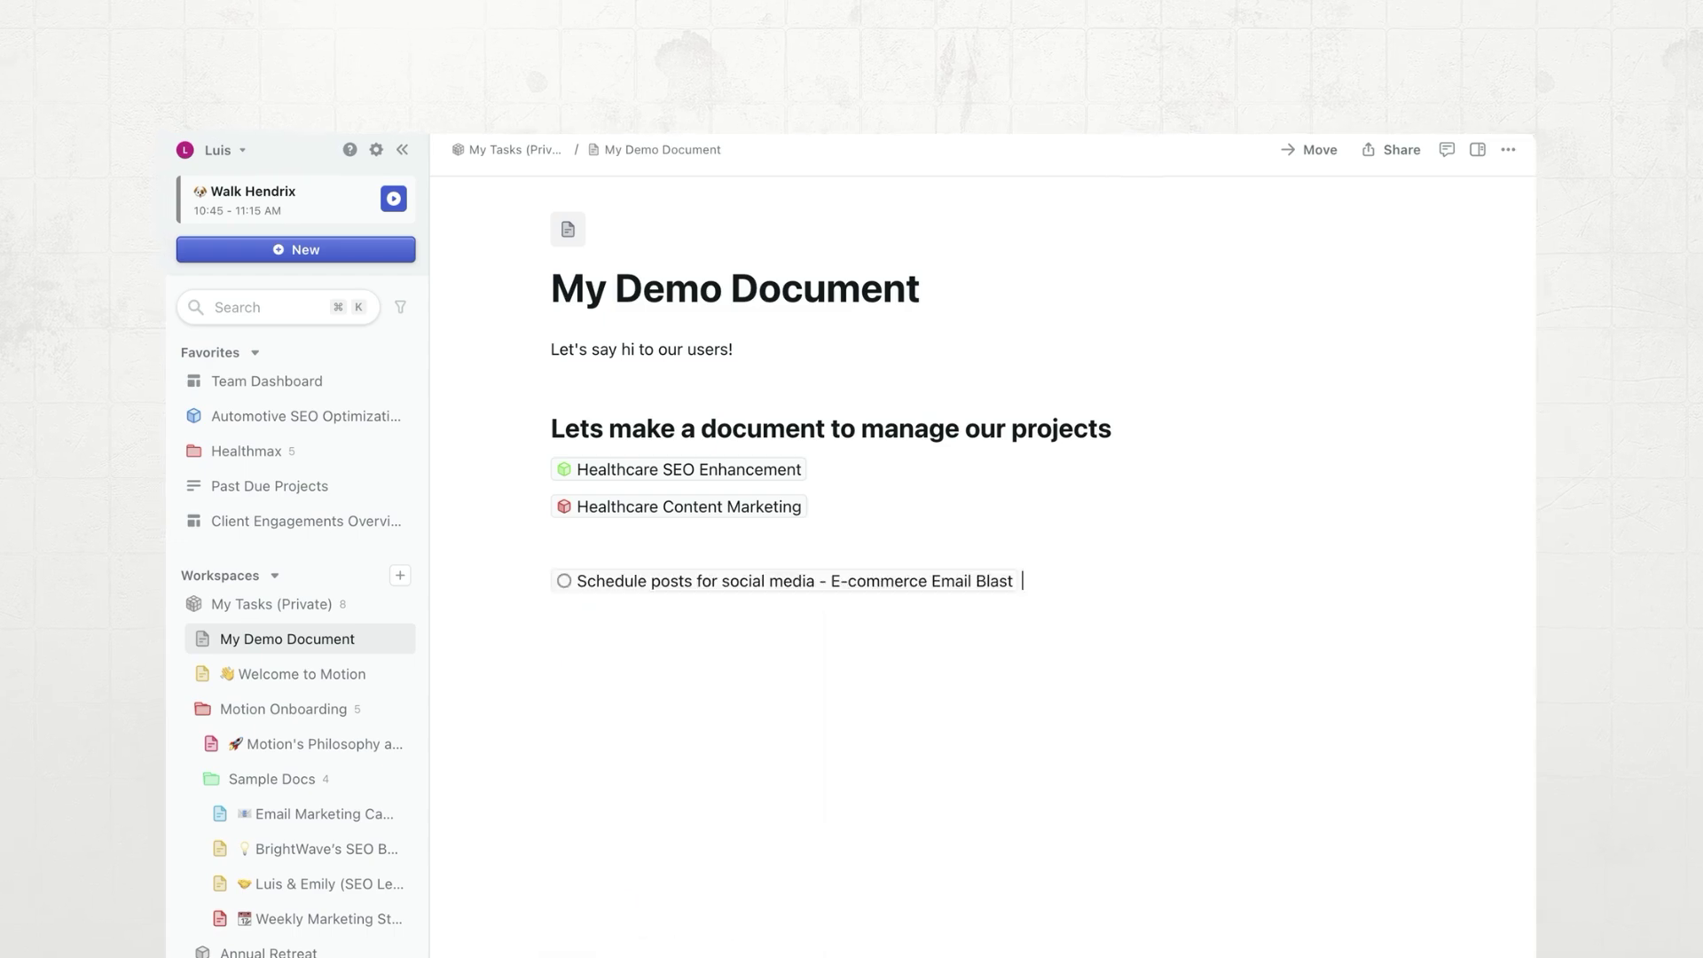
key("Return")
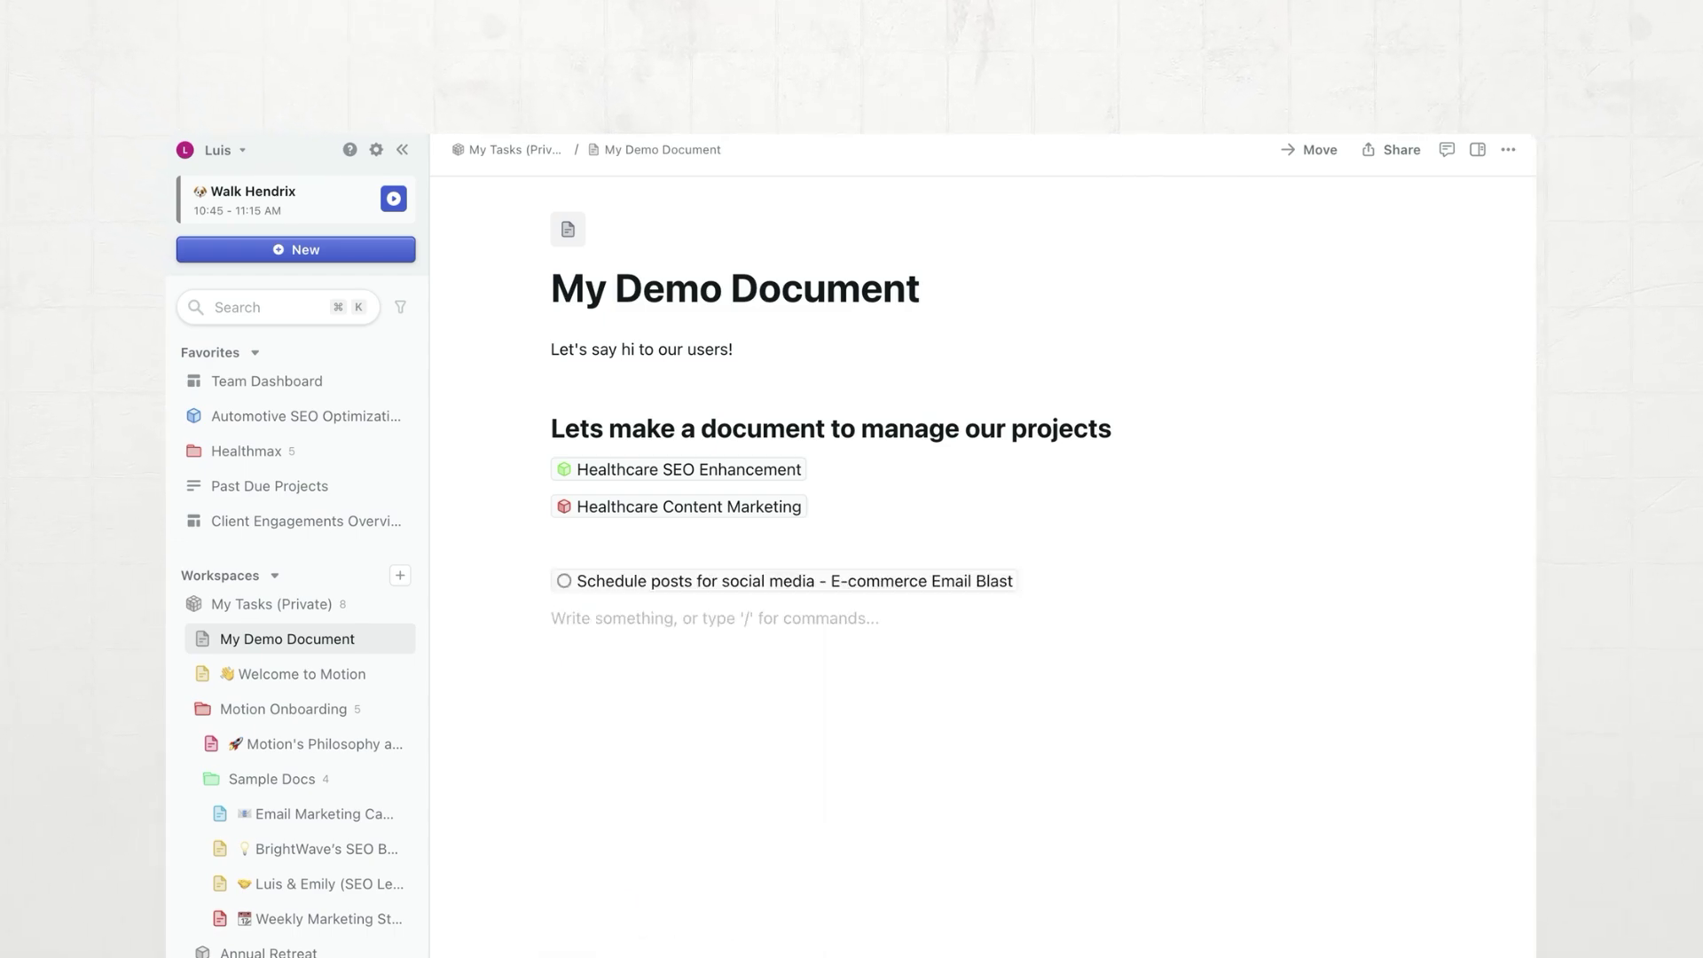
- Create an inline task named 'Tell our users that they are awesome in the tutorial video'
type("/")
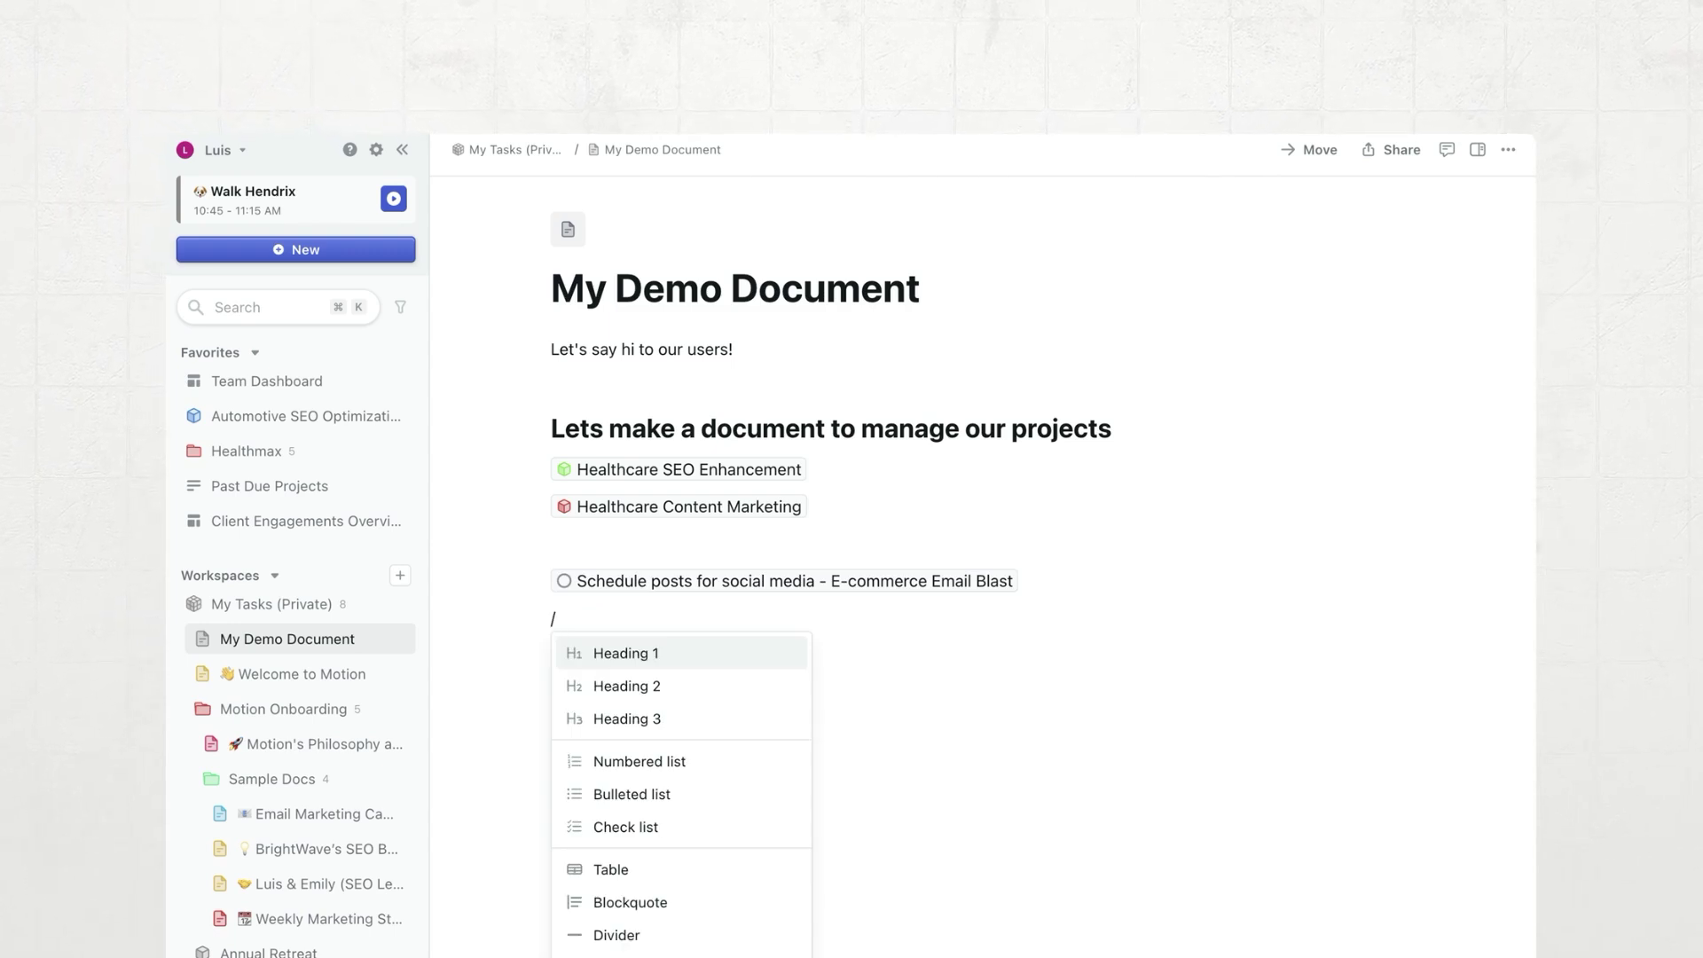
type("new t")
key("BackSpace")
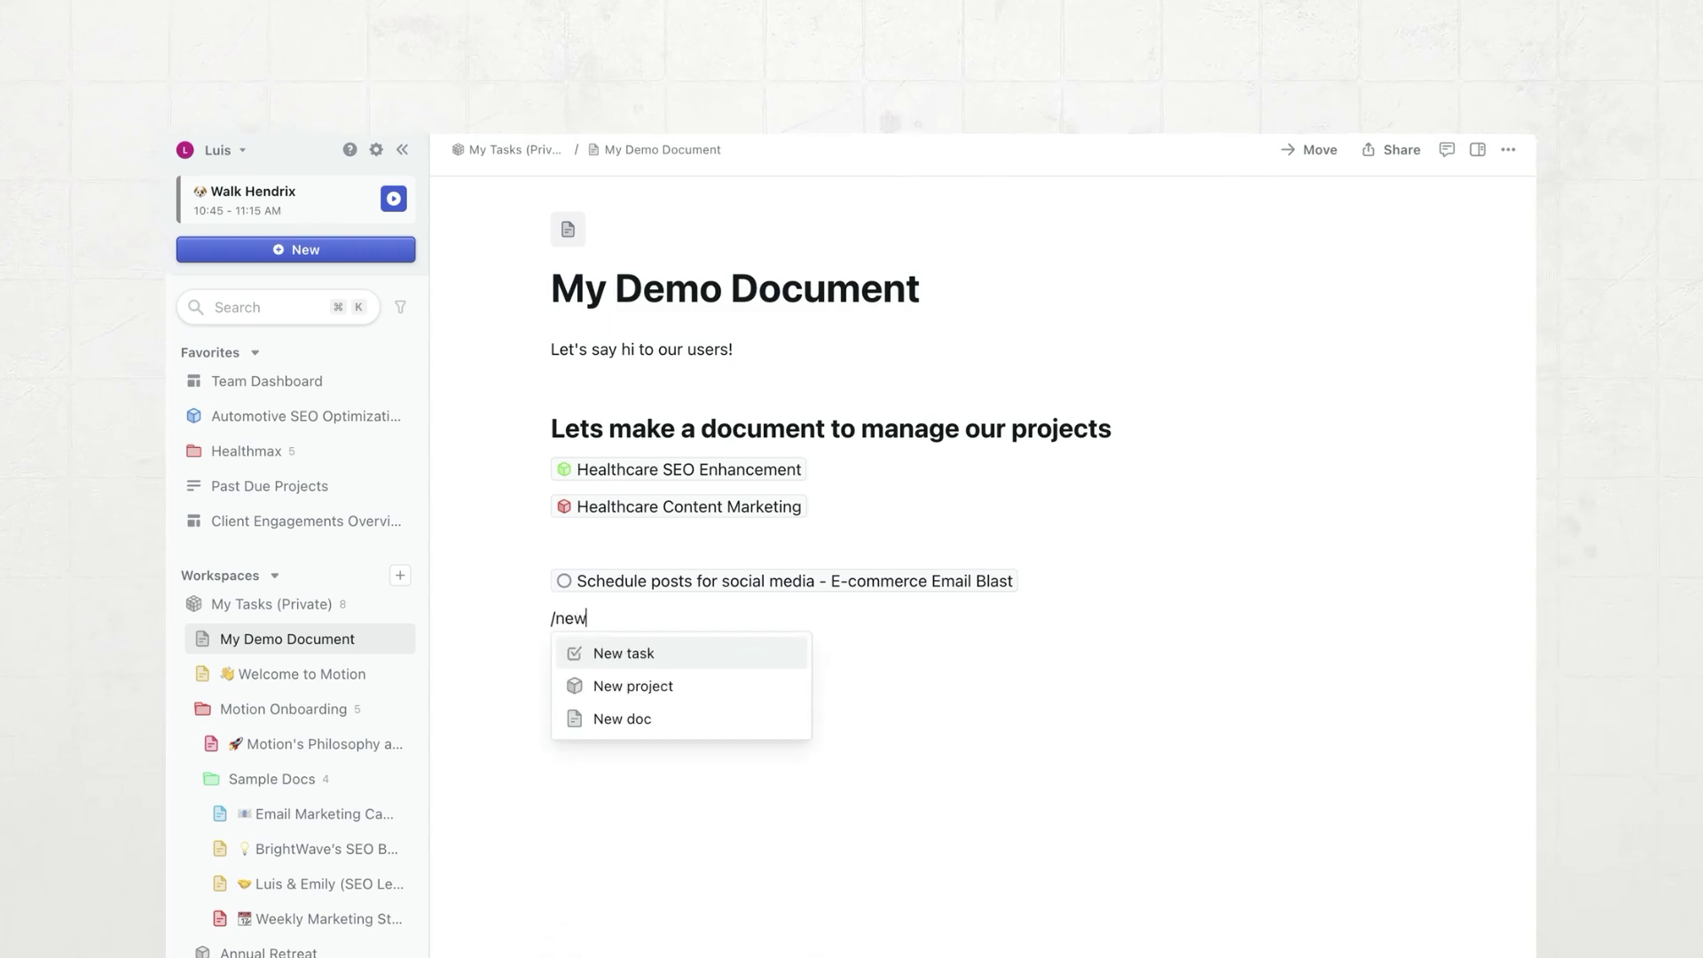
key("Return")
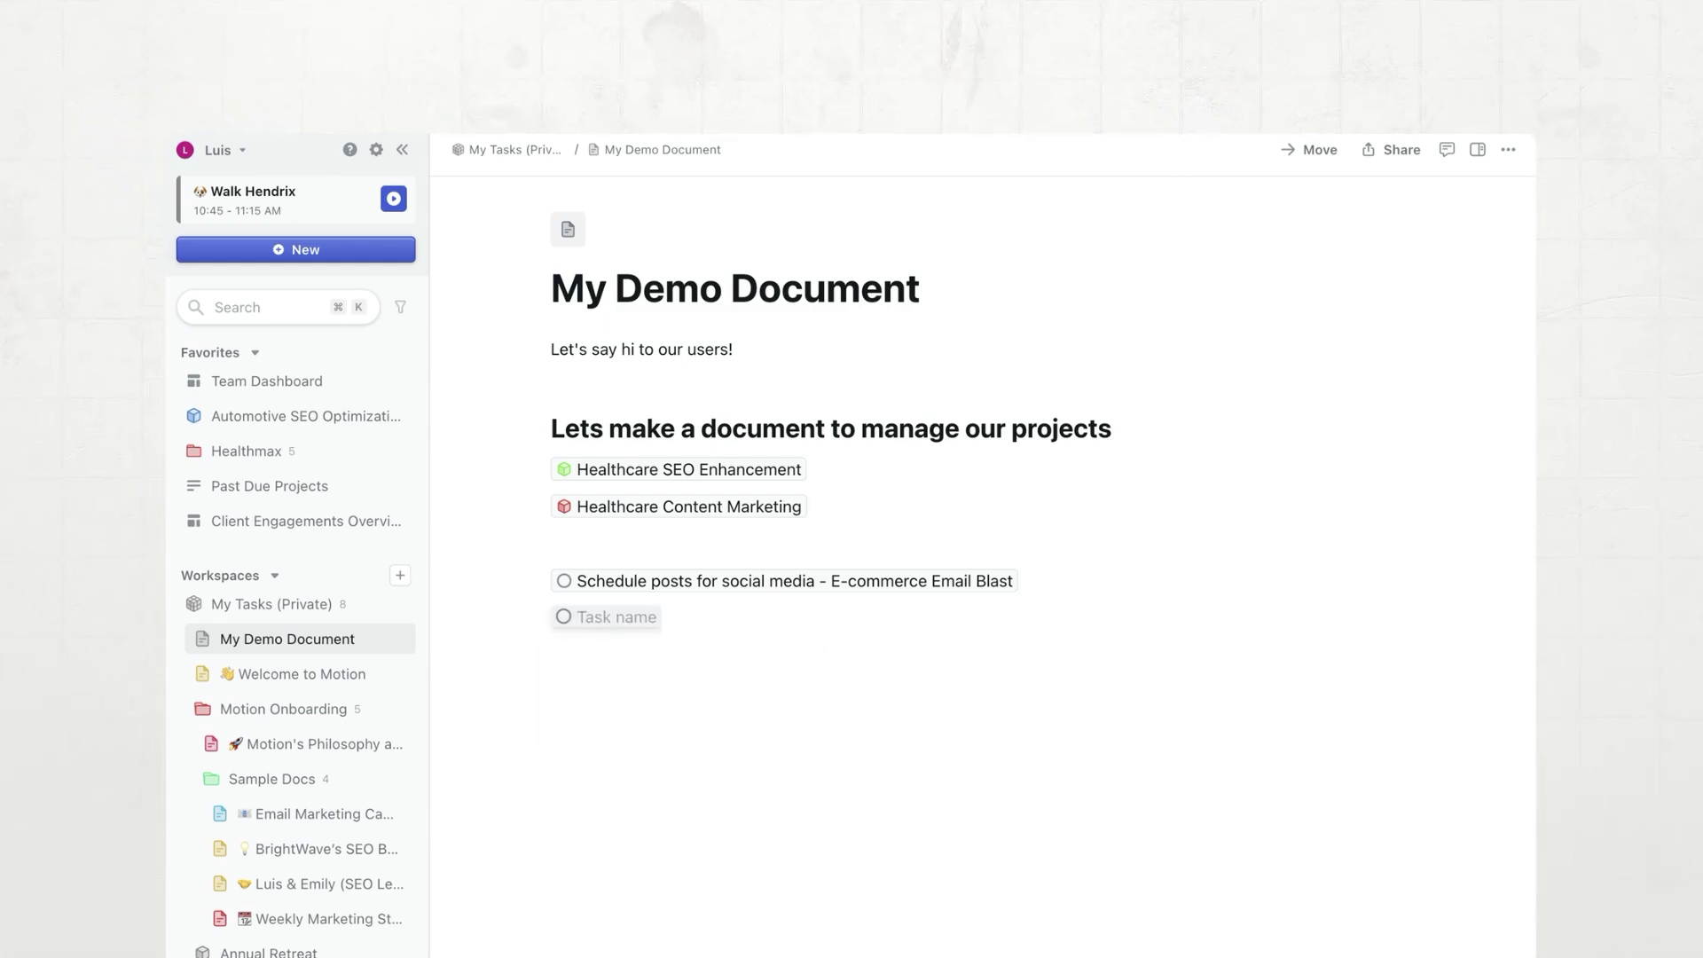
type("Tell our users that they")
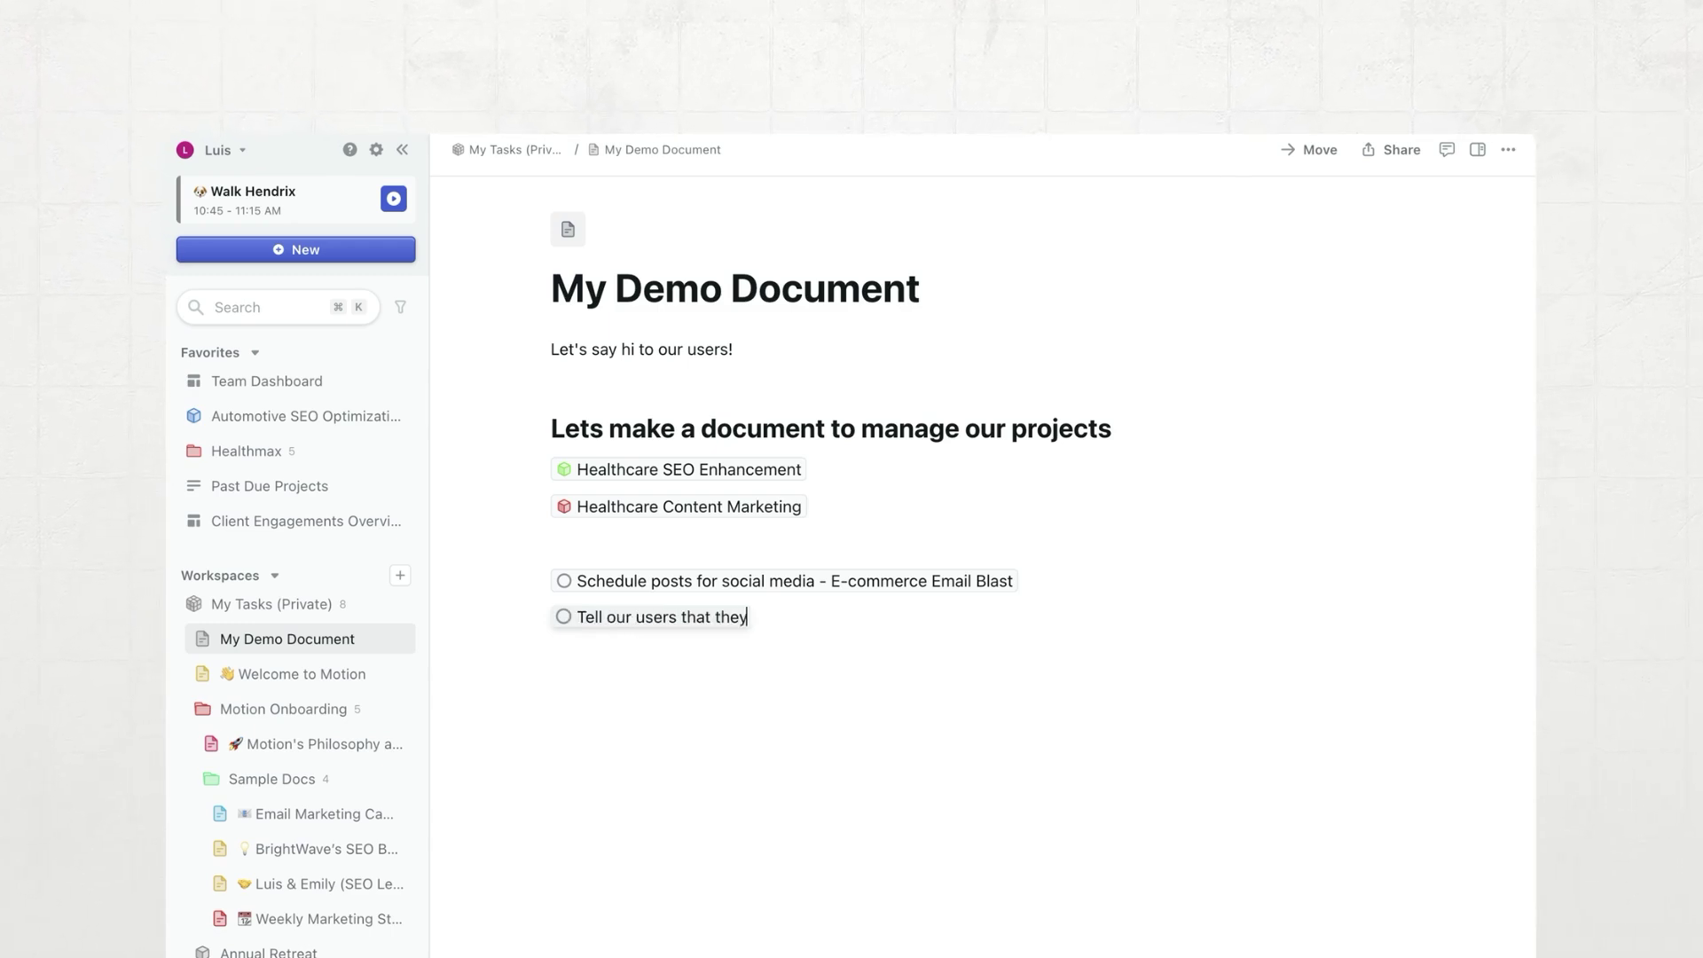
type(" are aweosm in the tutorial void")
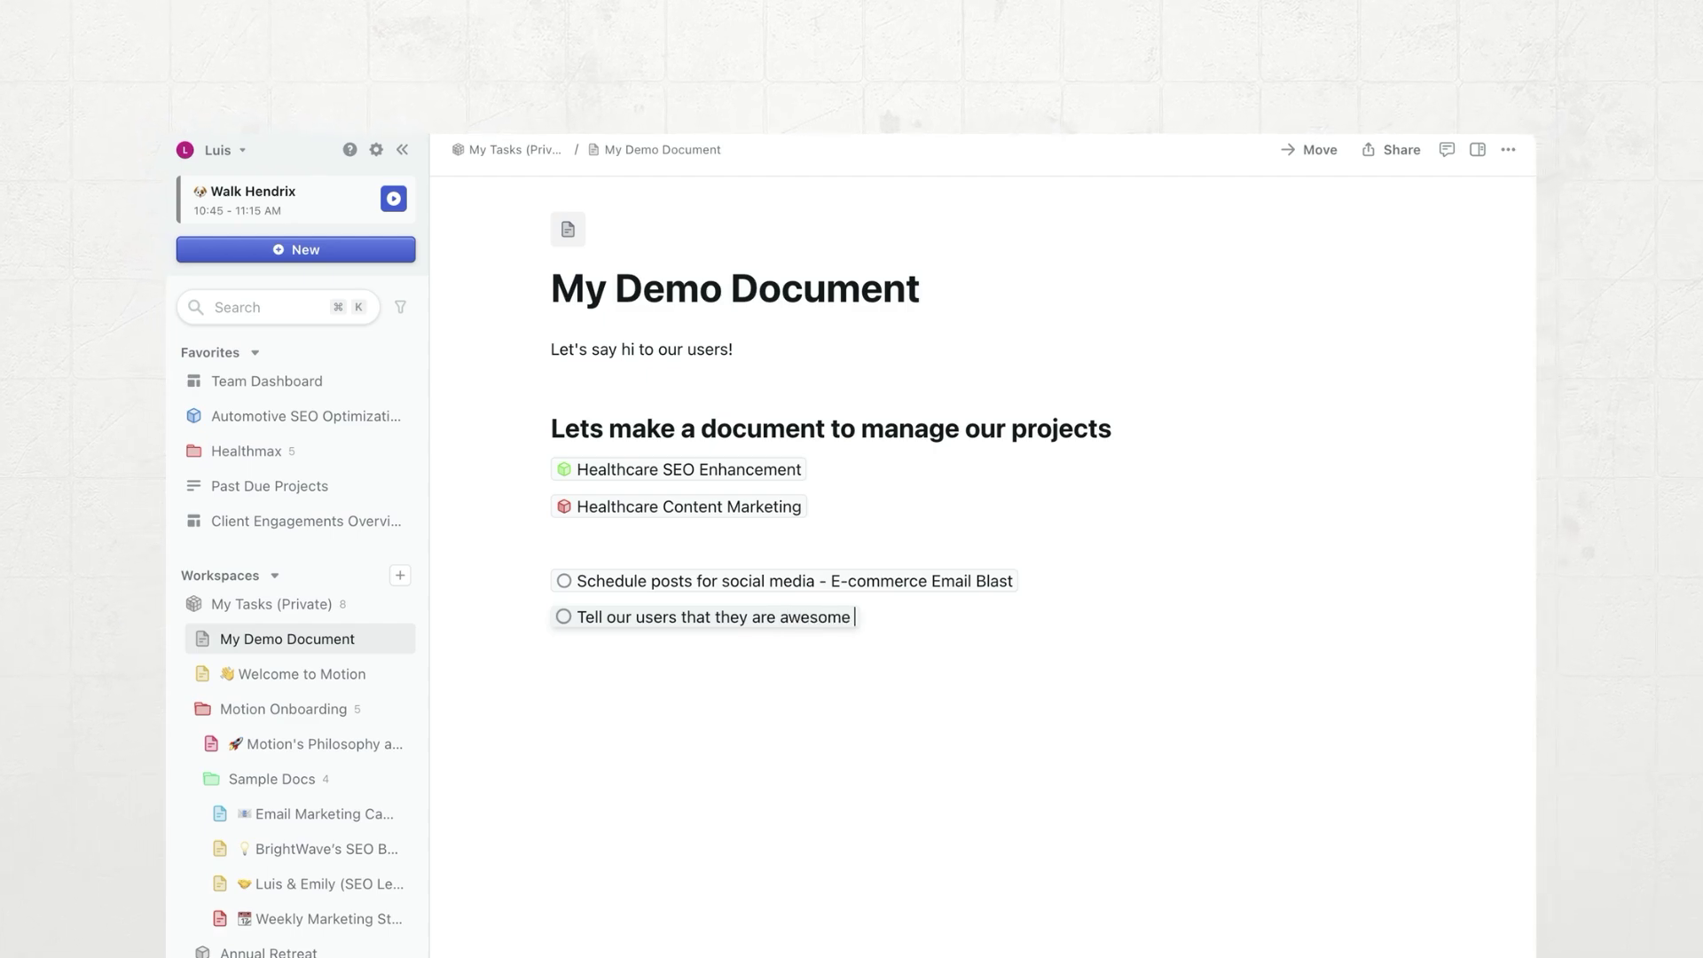
key("BackSpace")
key("BackSpace")
key("BackSpace")
type("ideo")
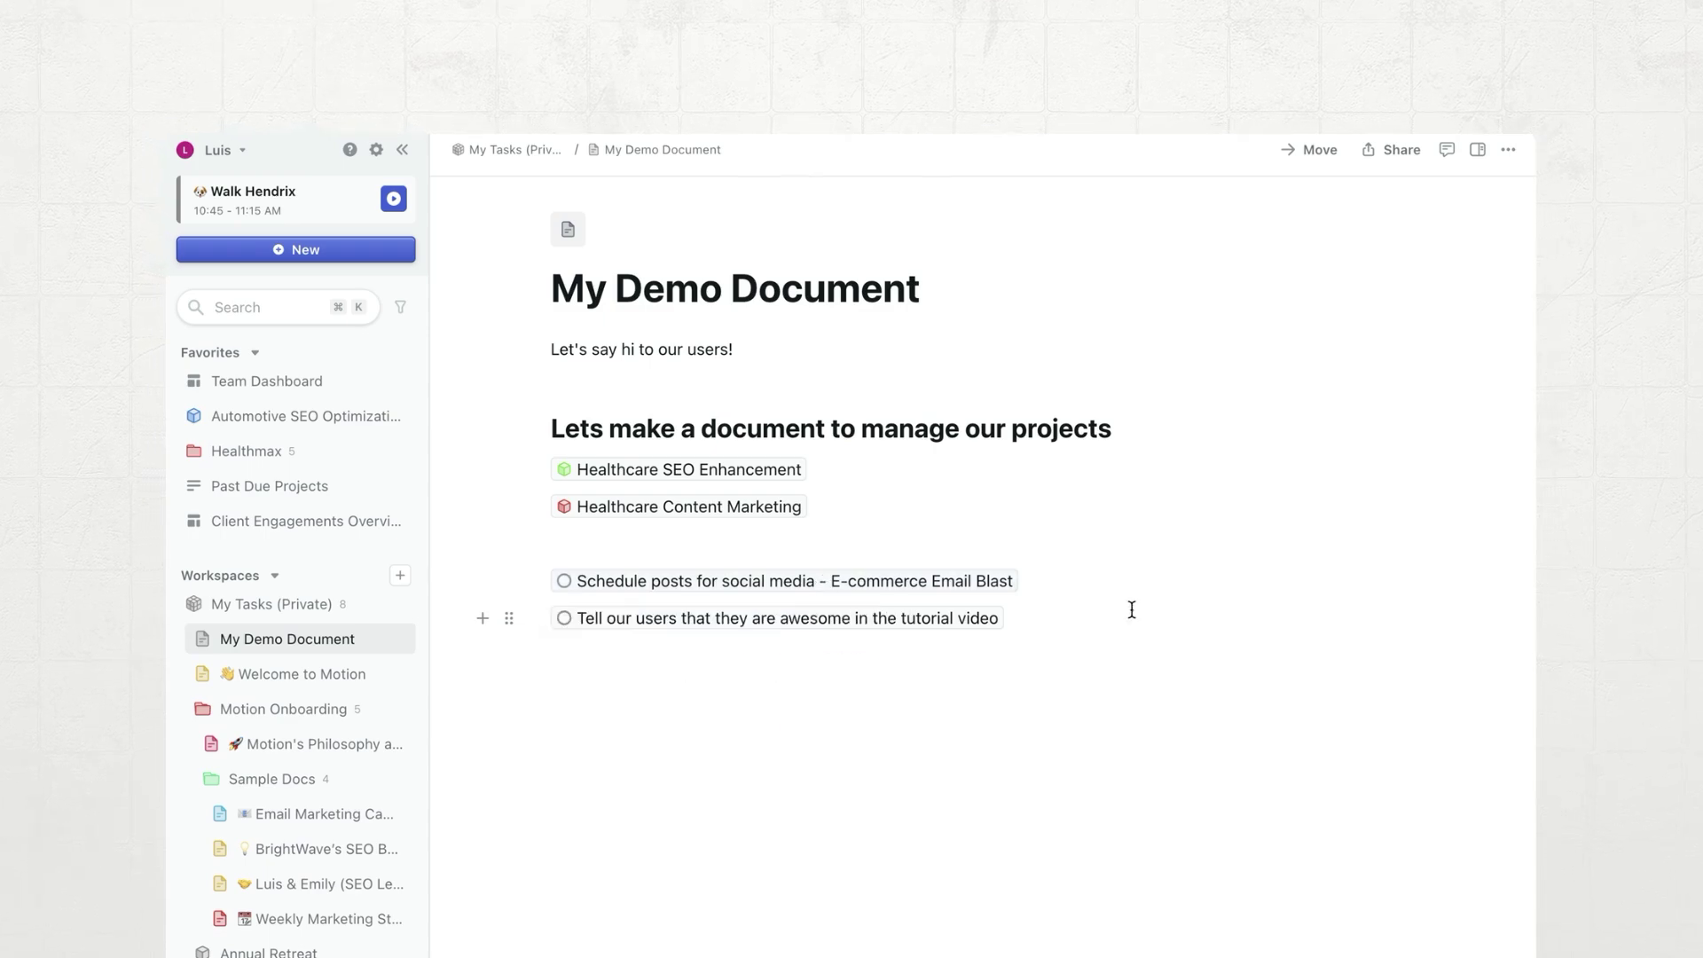
mouse_move(672, 623)
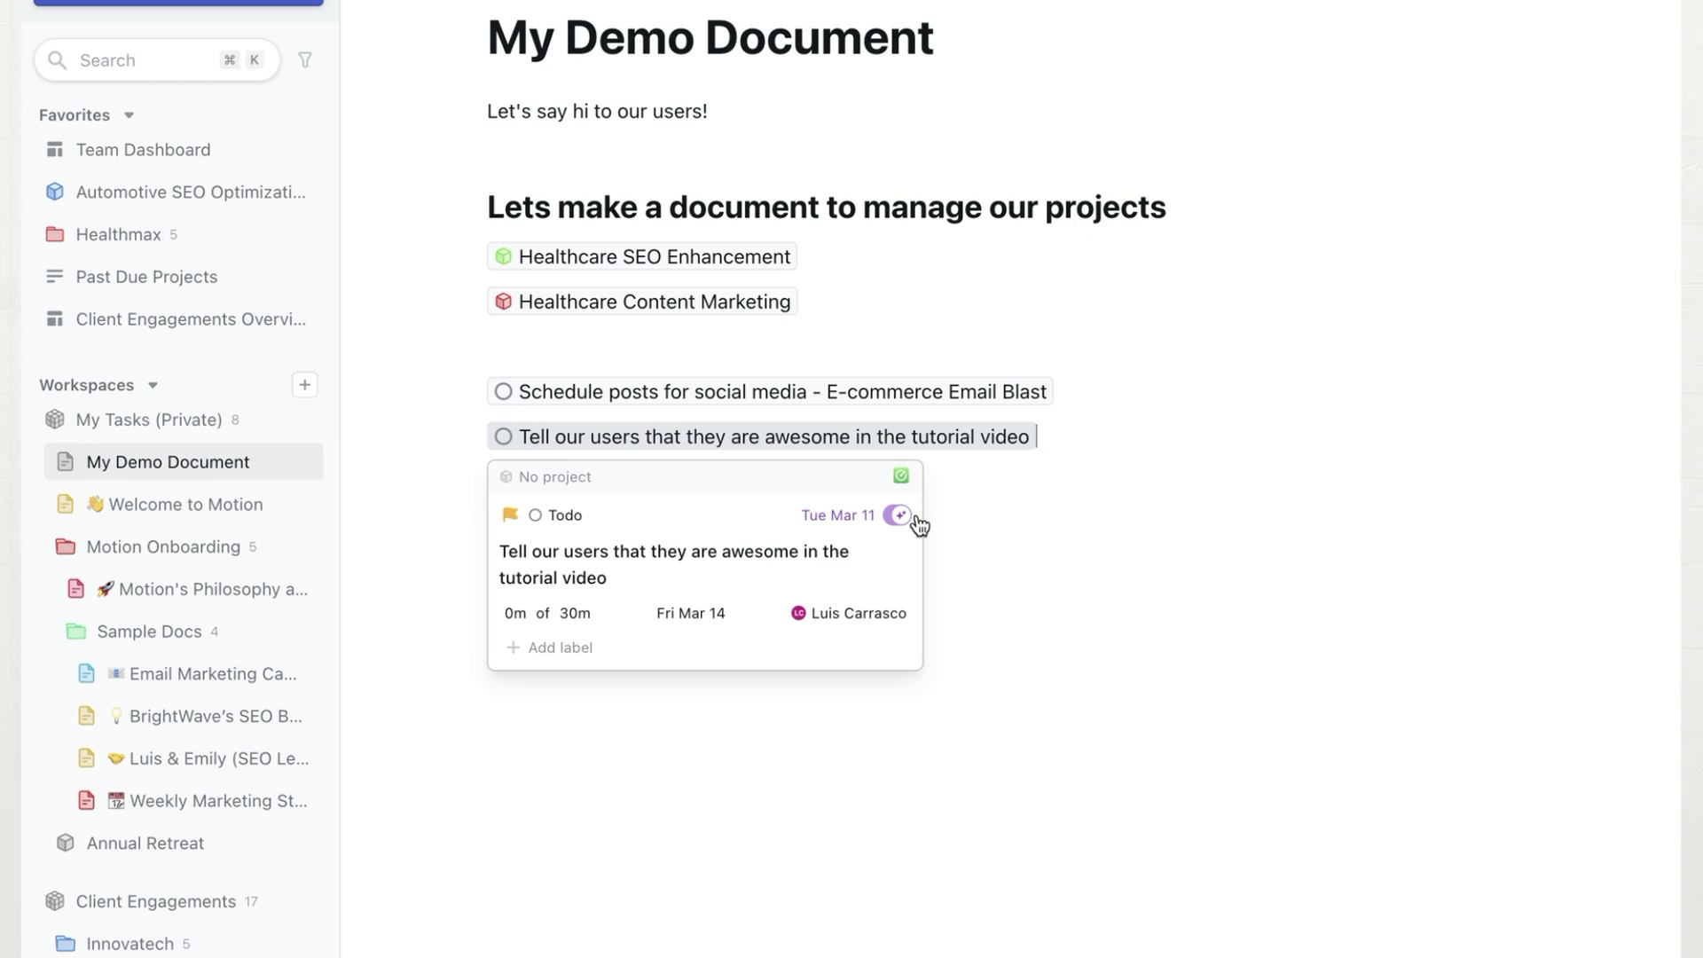
mouse_move(838, 525)
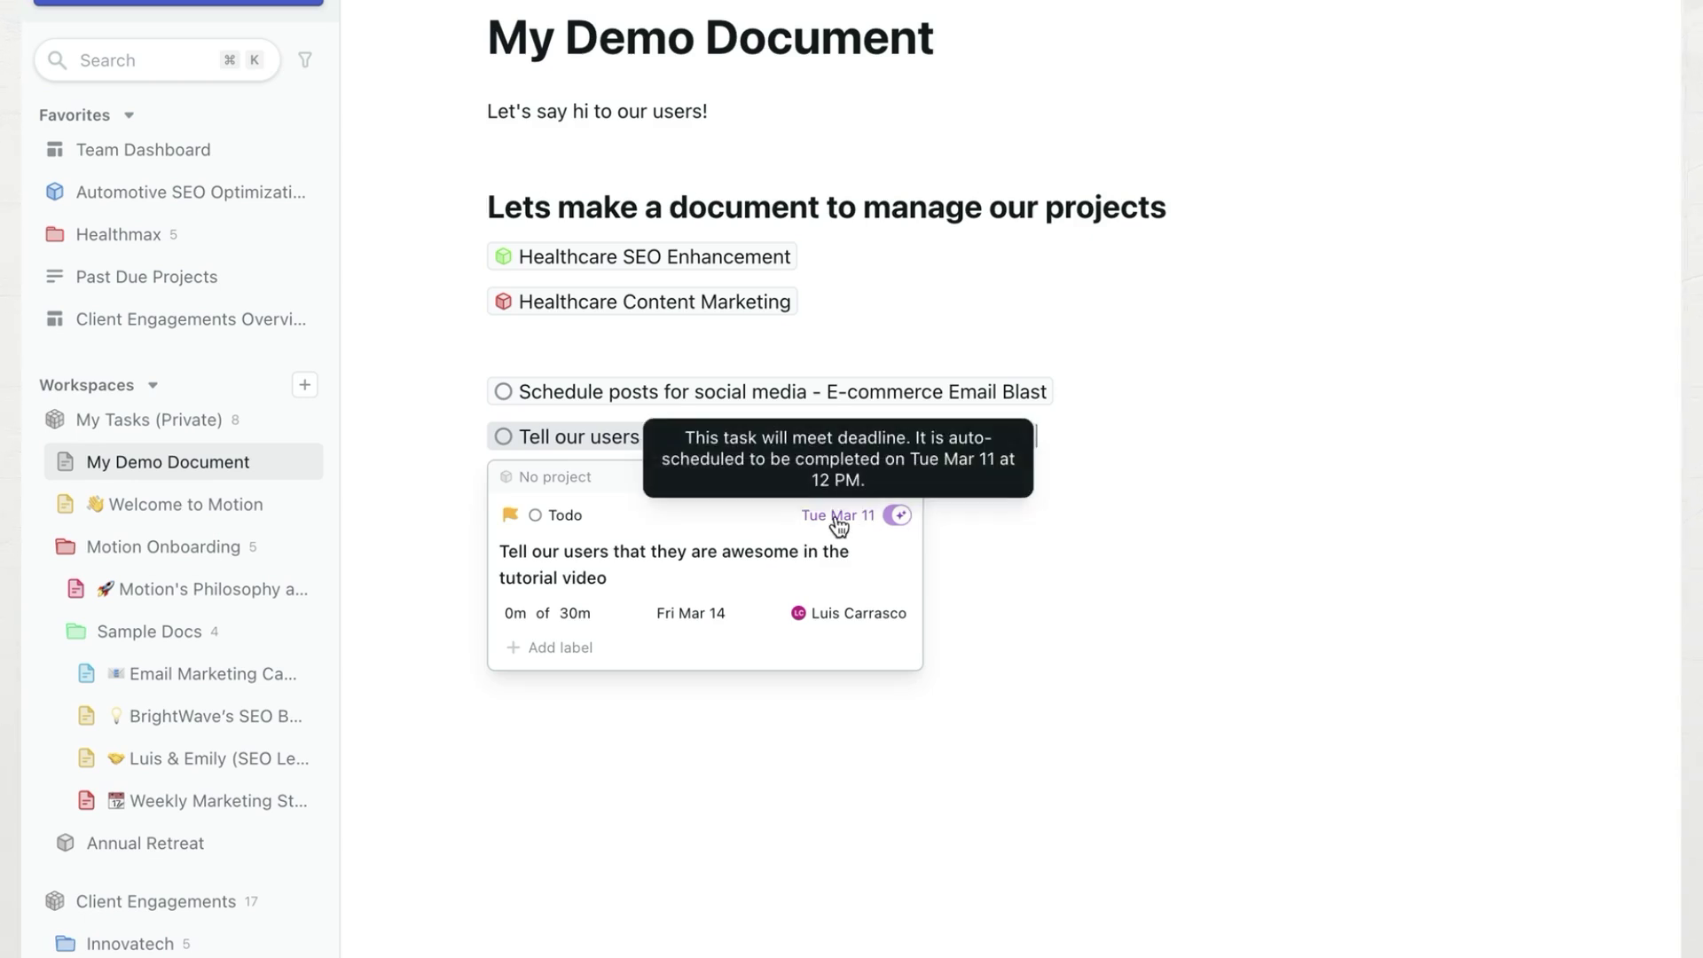
left_click(581, 484)
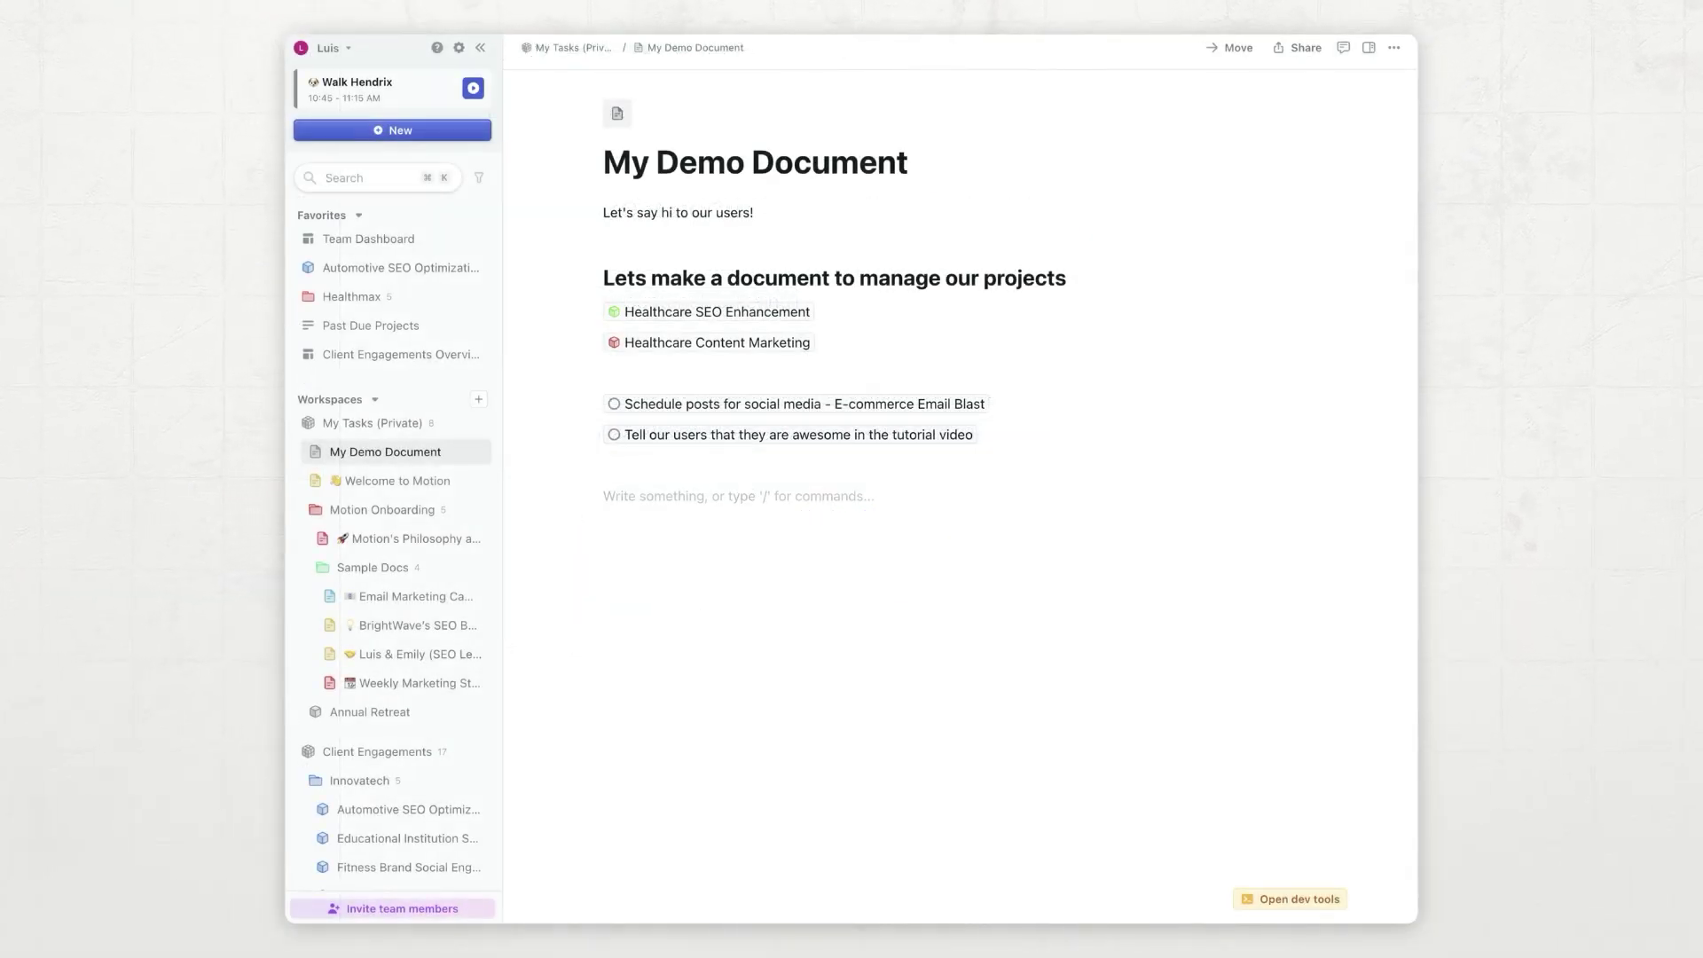
- Create an inline 'Nested document' page with /newd and open it from the expanded sidebar
type("/newd")
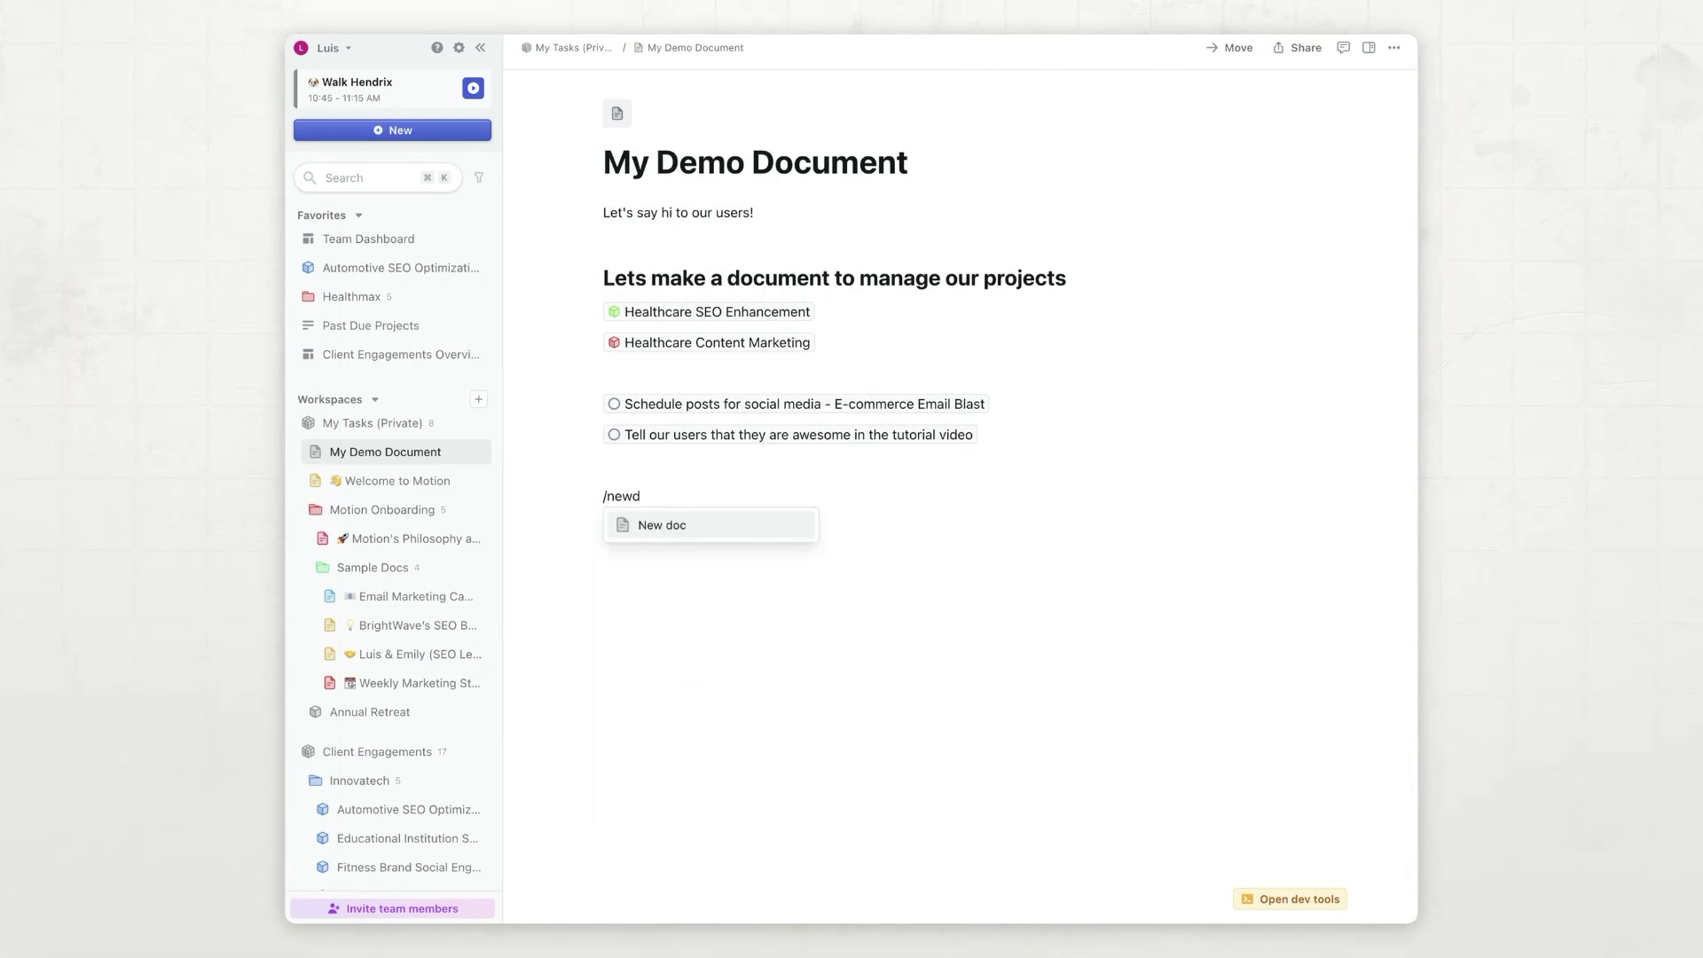
key("Return")
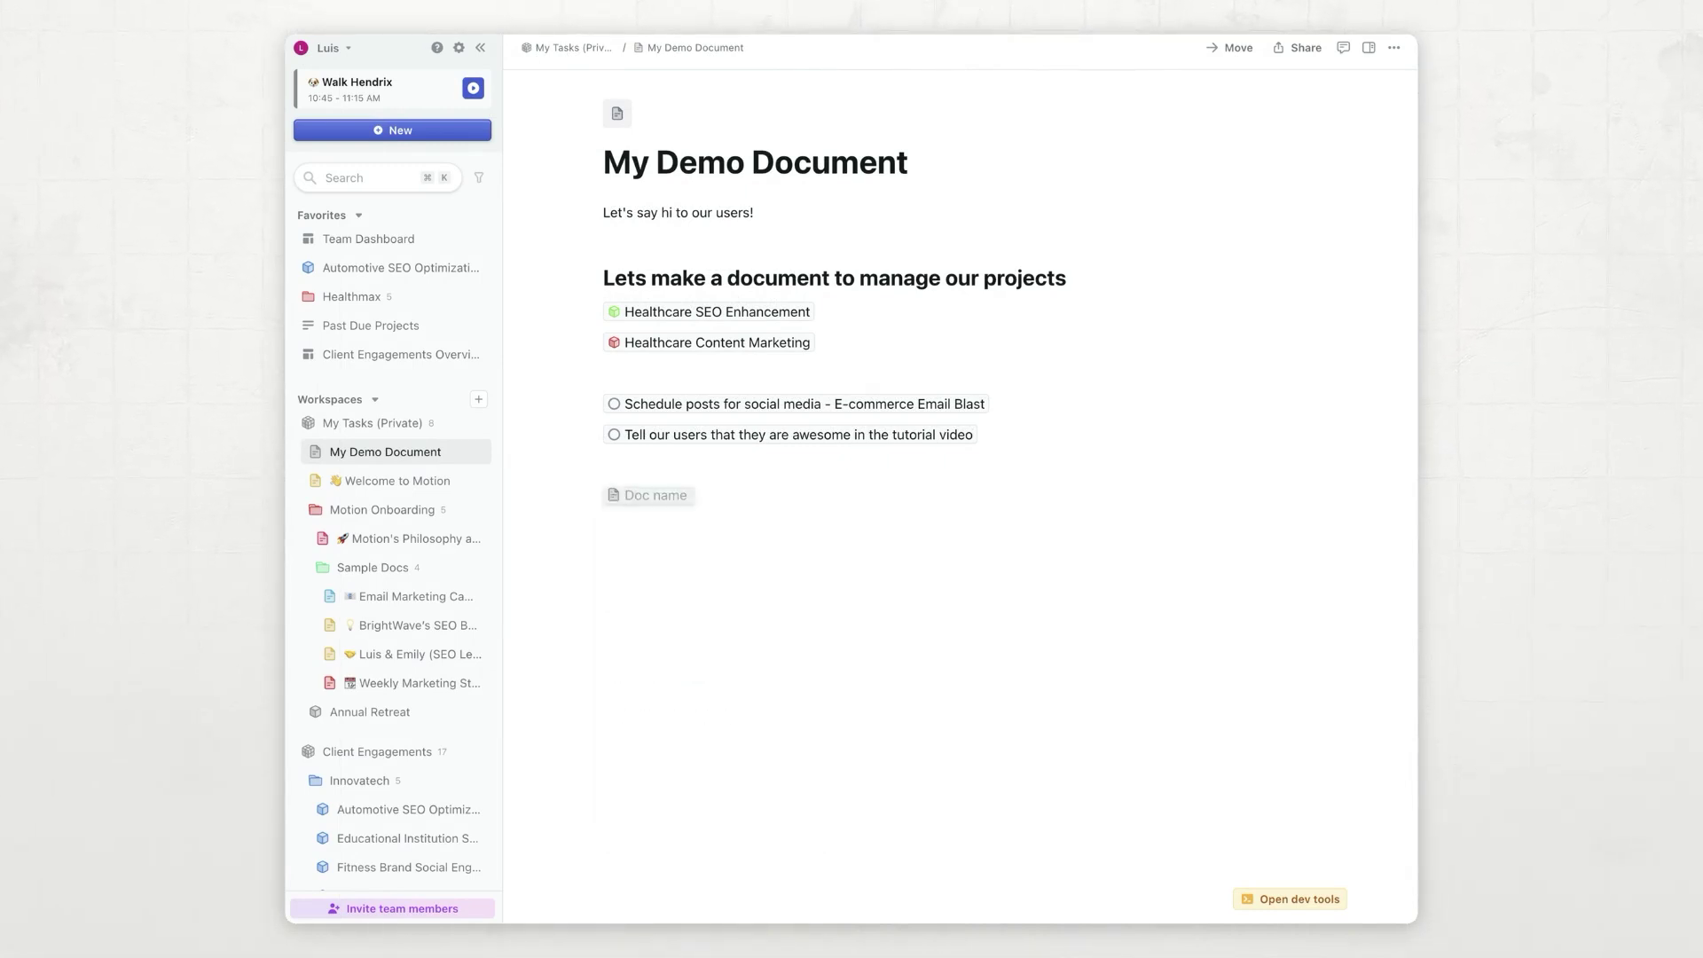
type("Nested ")
type("document")
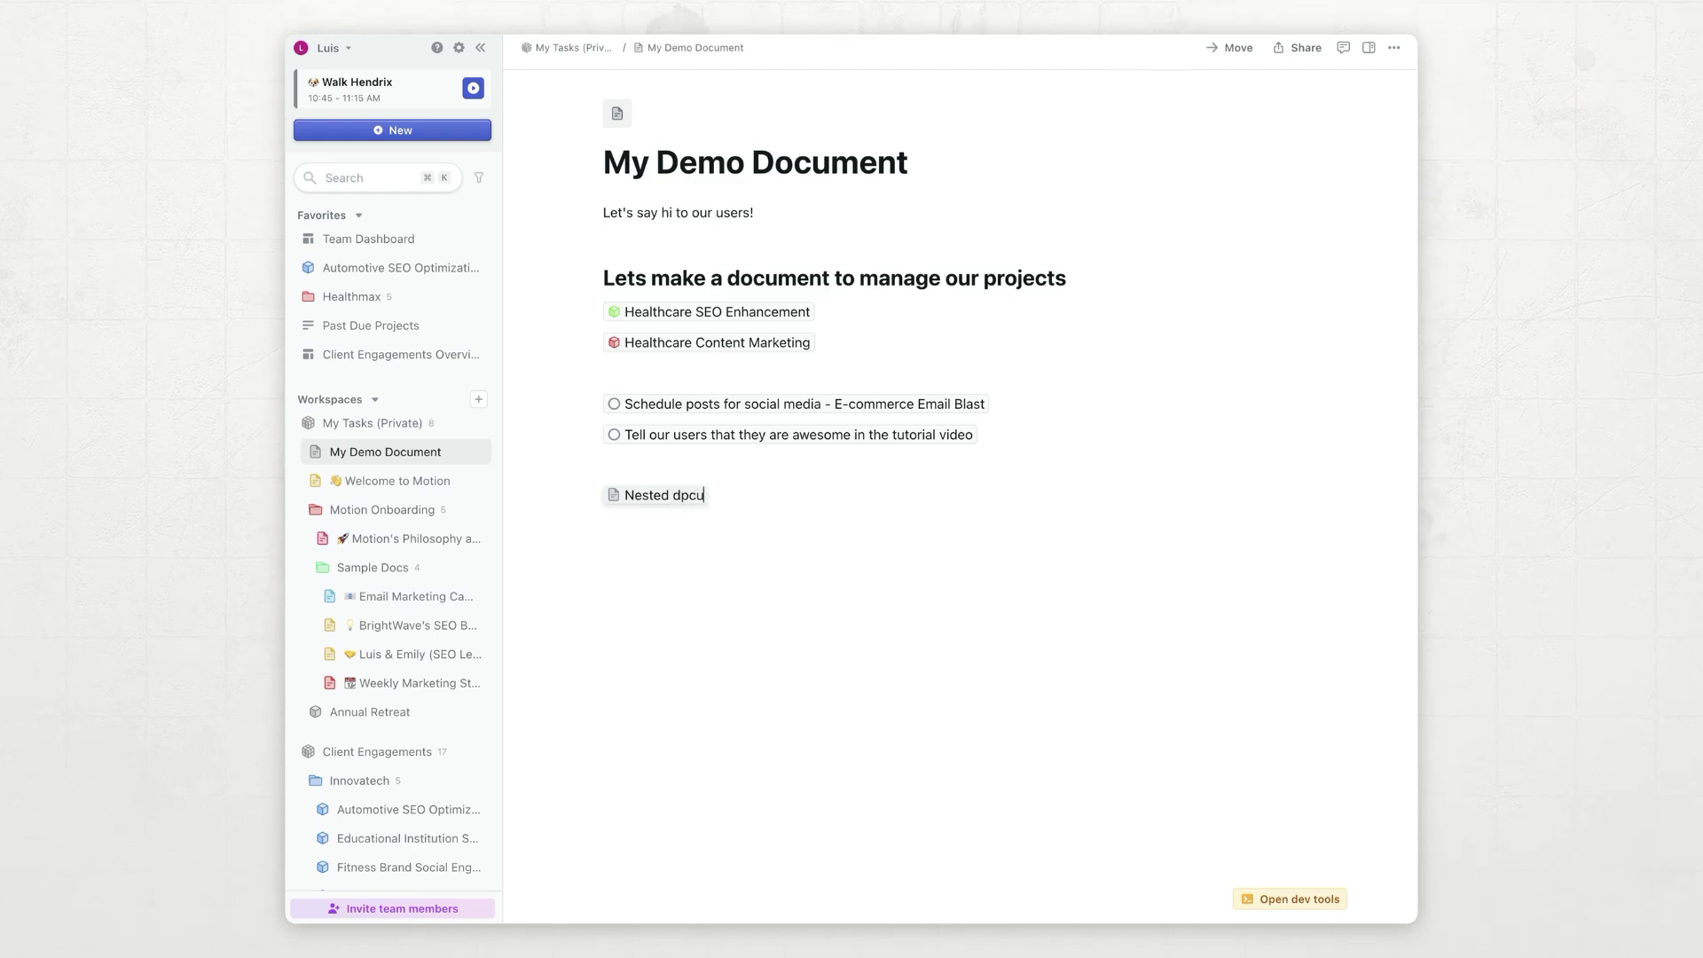
key("Return")
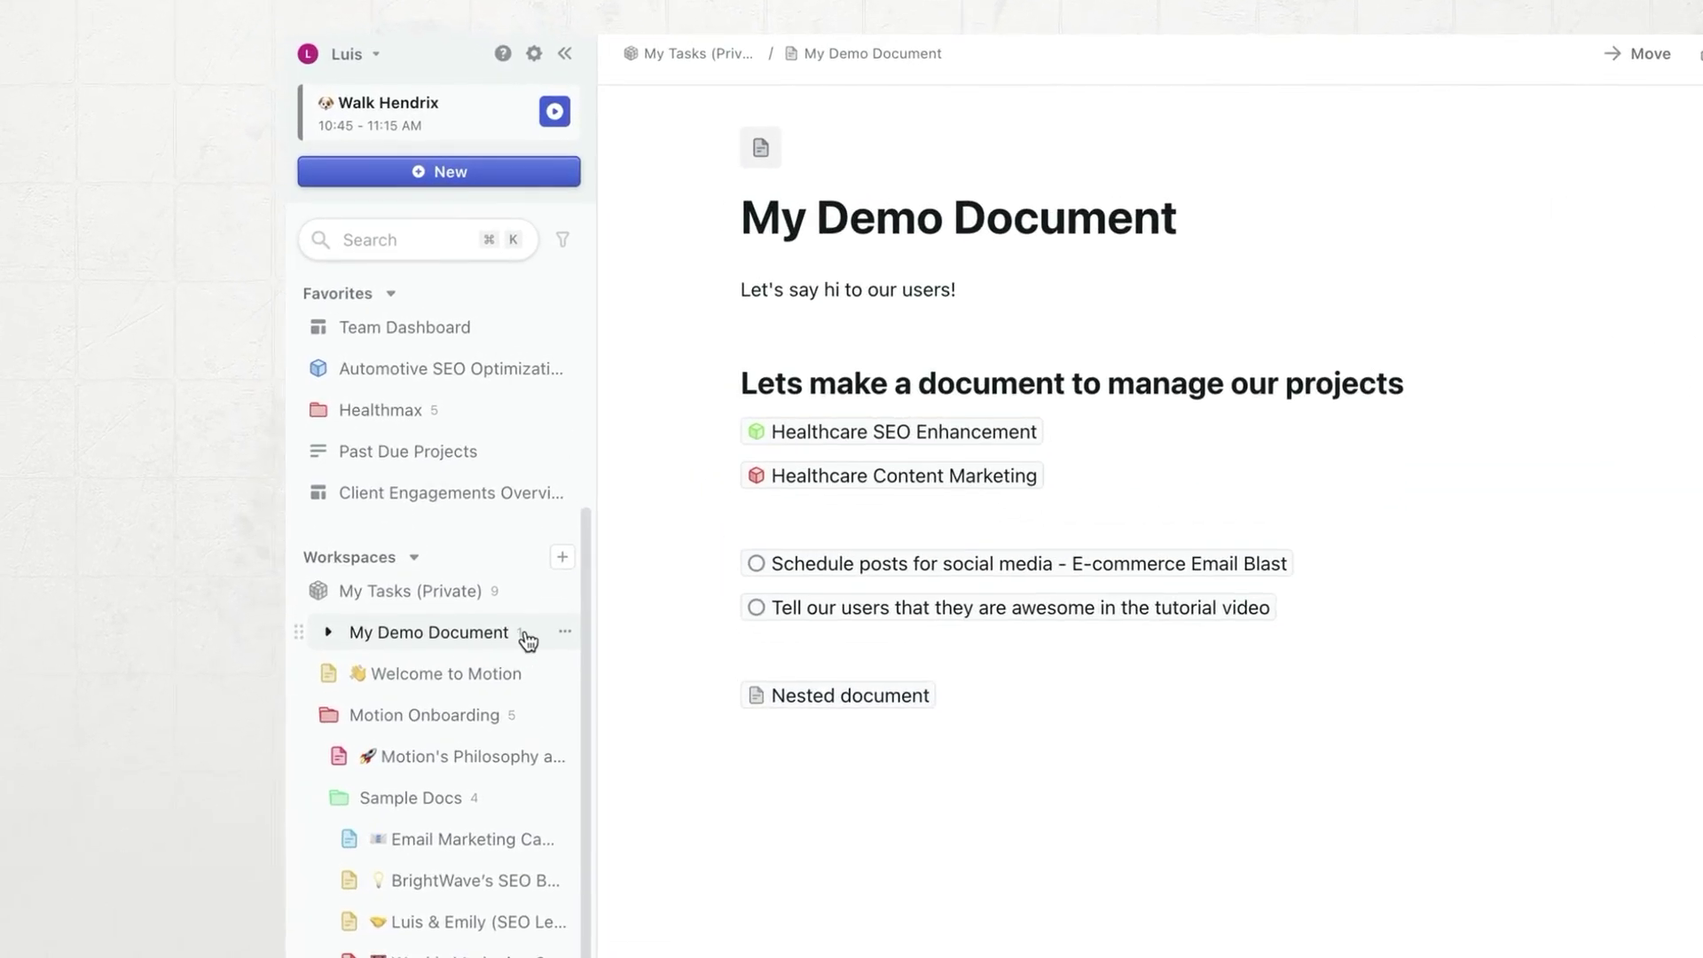
left_click(328, 633)
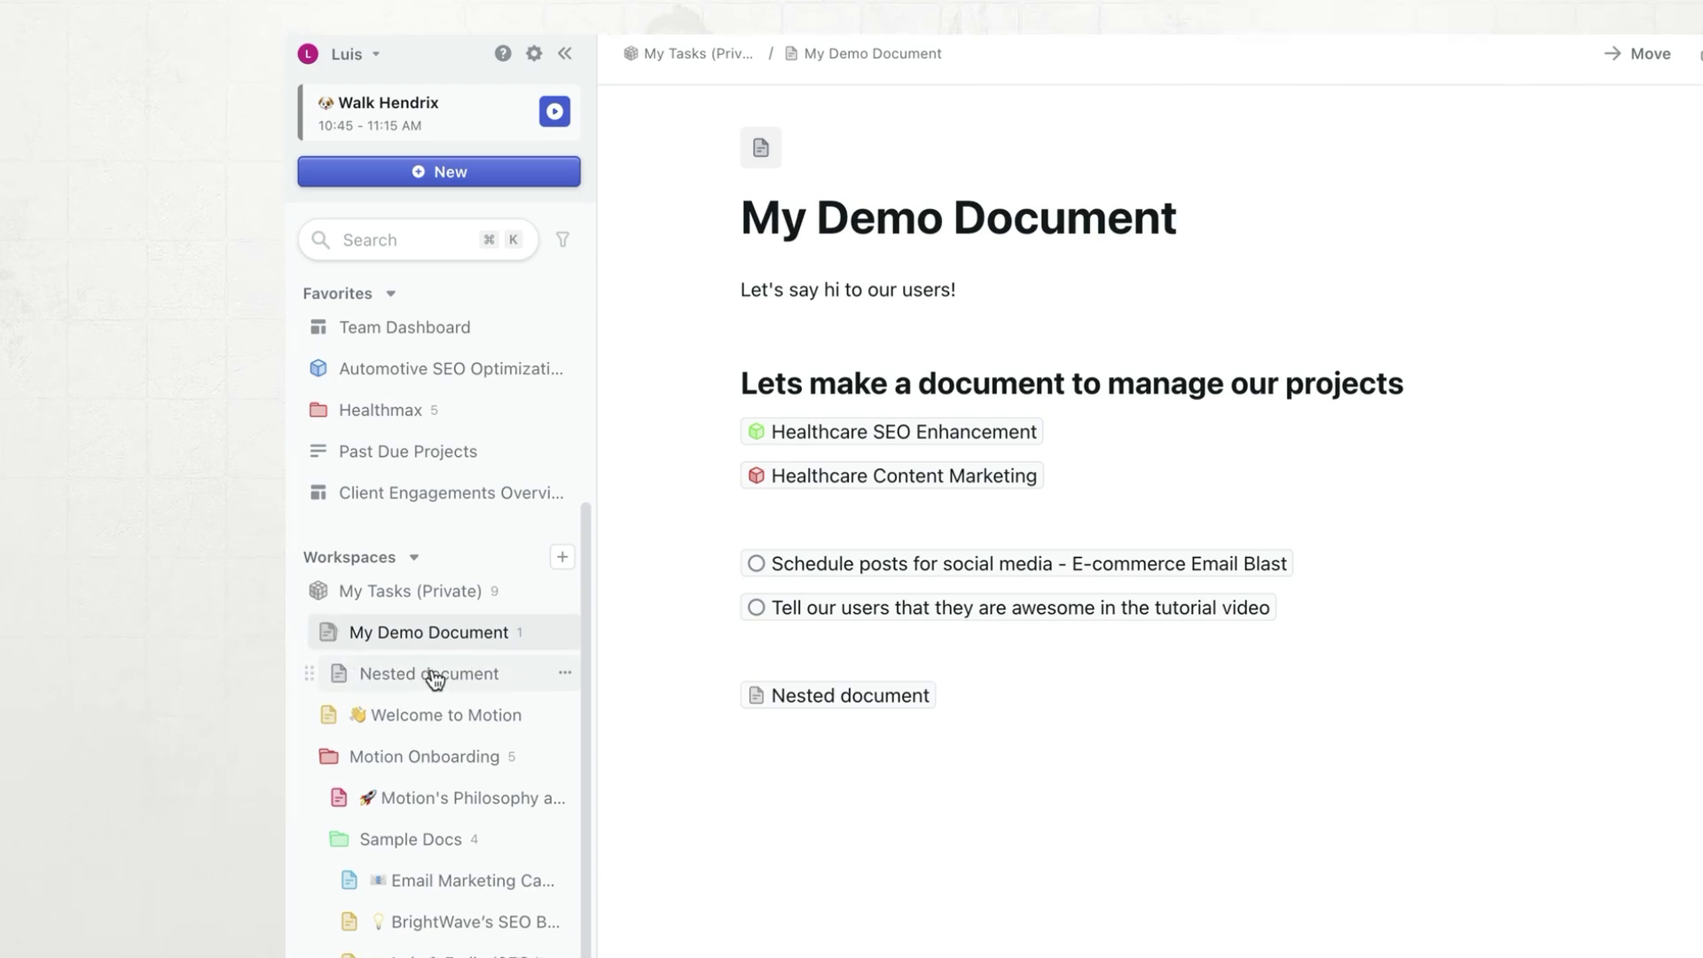
left_click(844, 698)
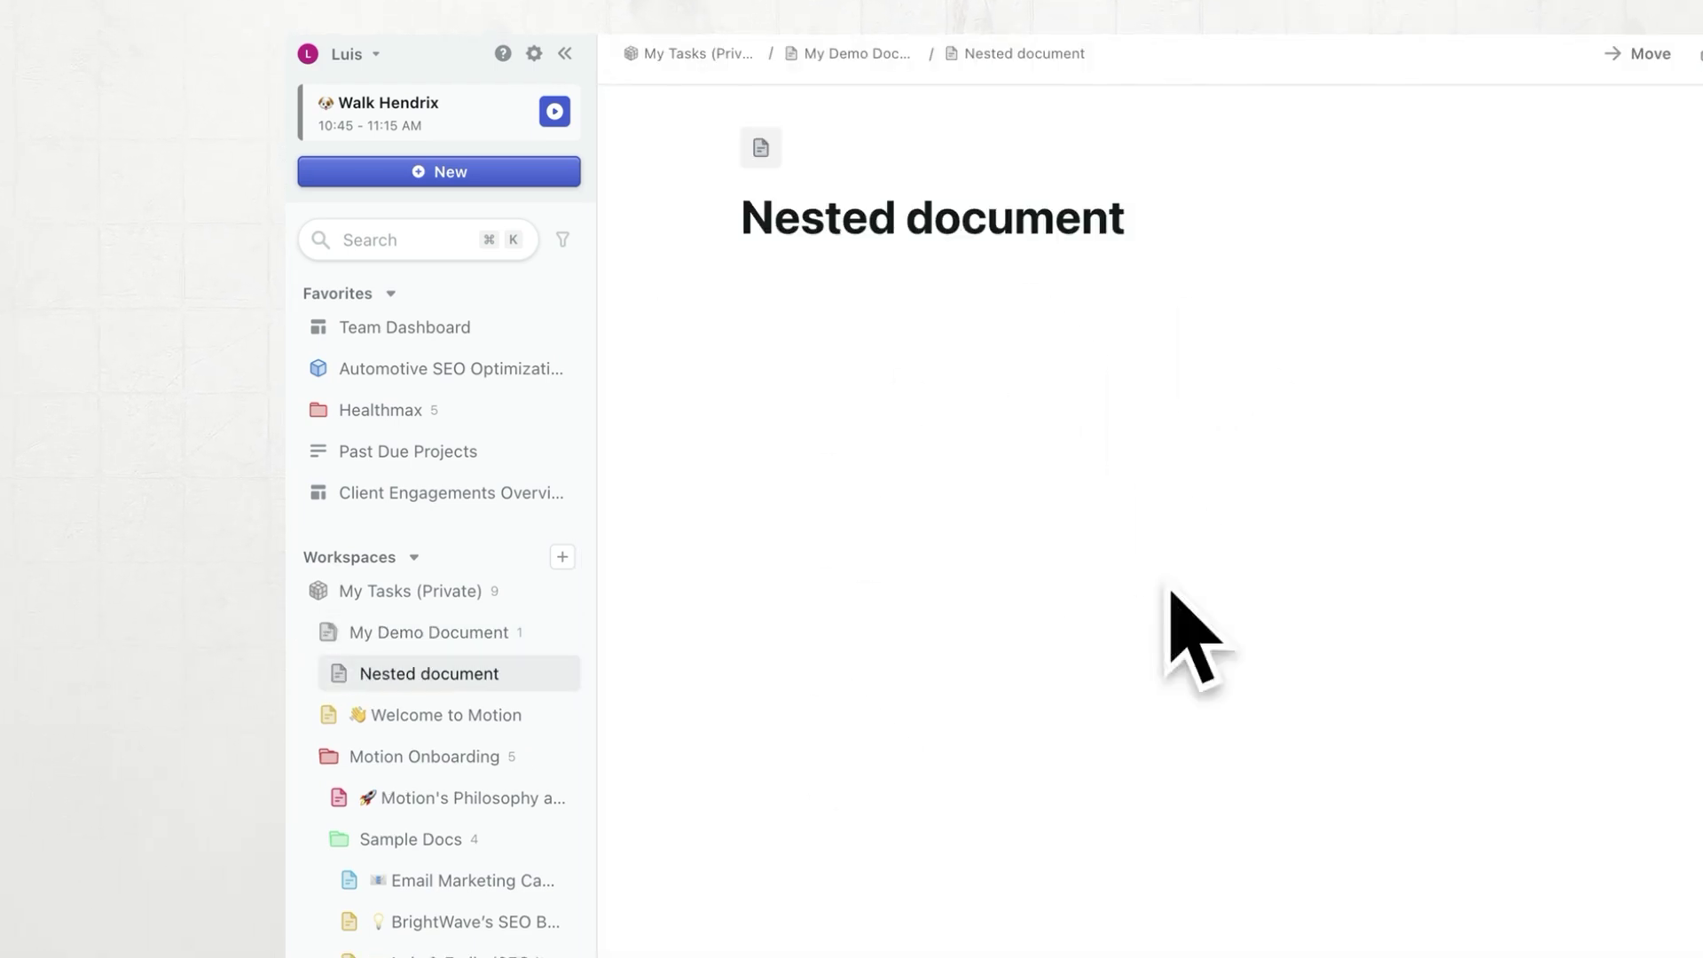
- Back in My Demo Document, add 'This is a very important sentence' followed by a teammate mention
left_click(559, 637)
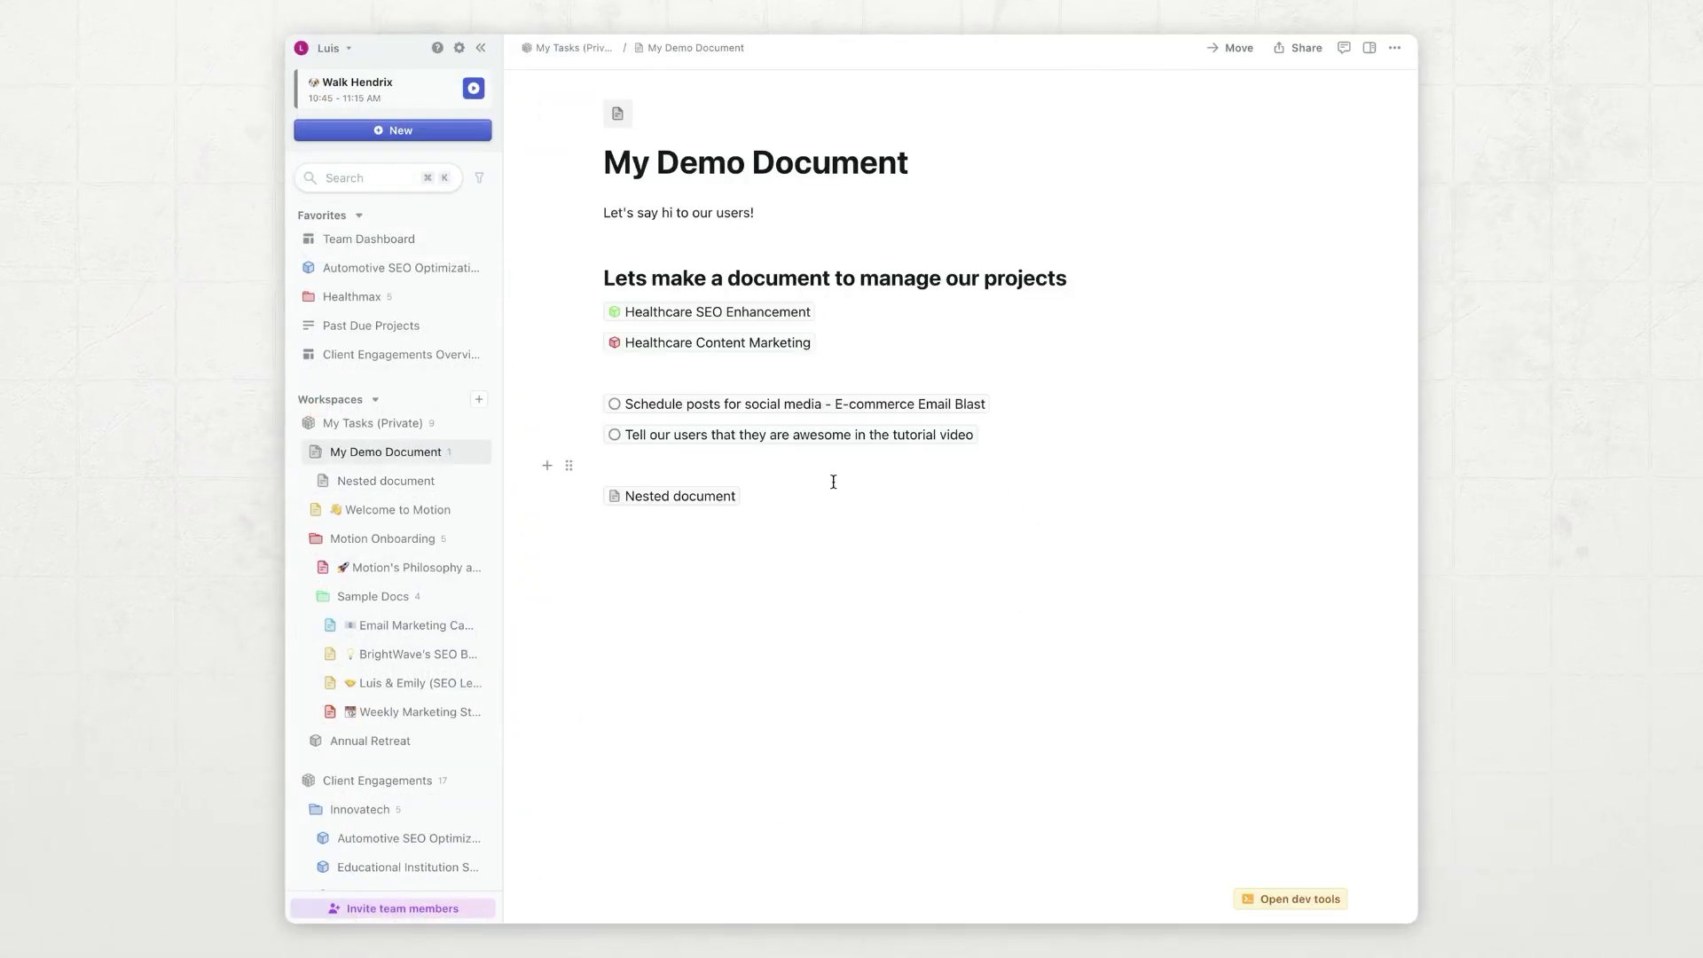
left_click(834, 559)
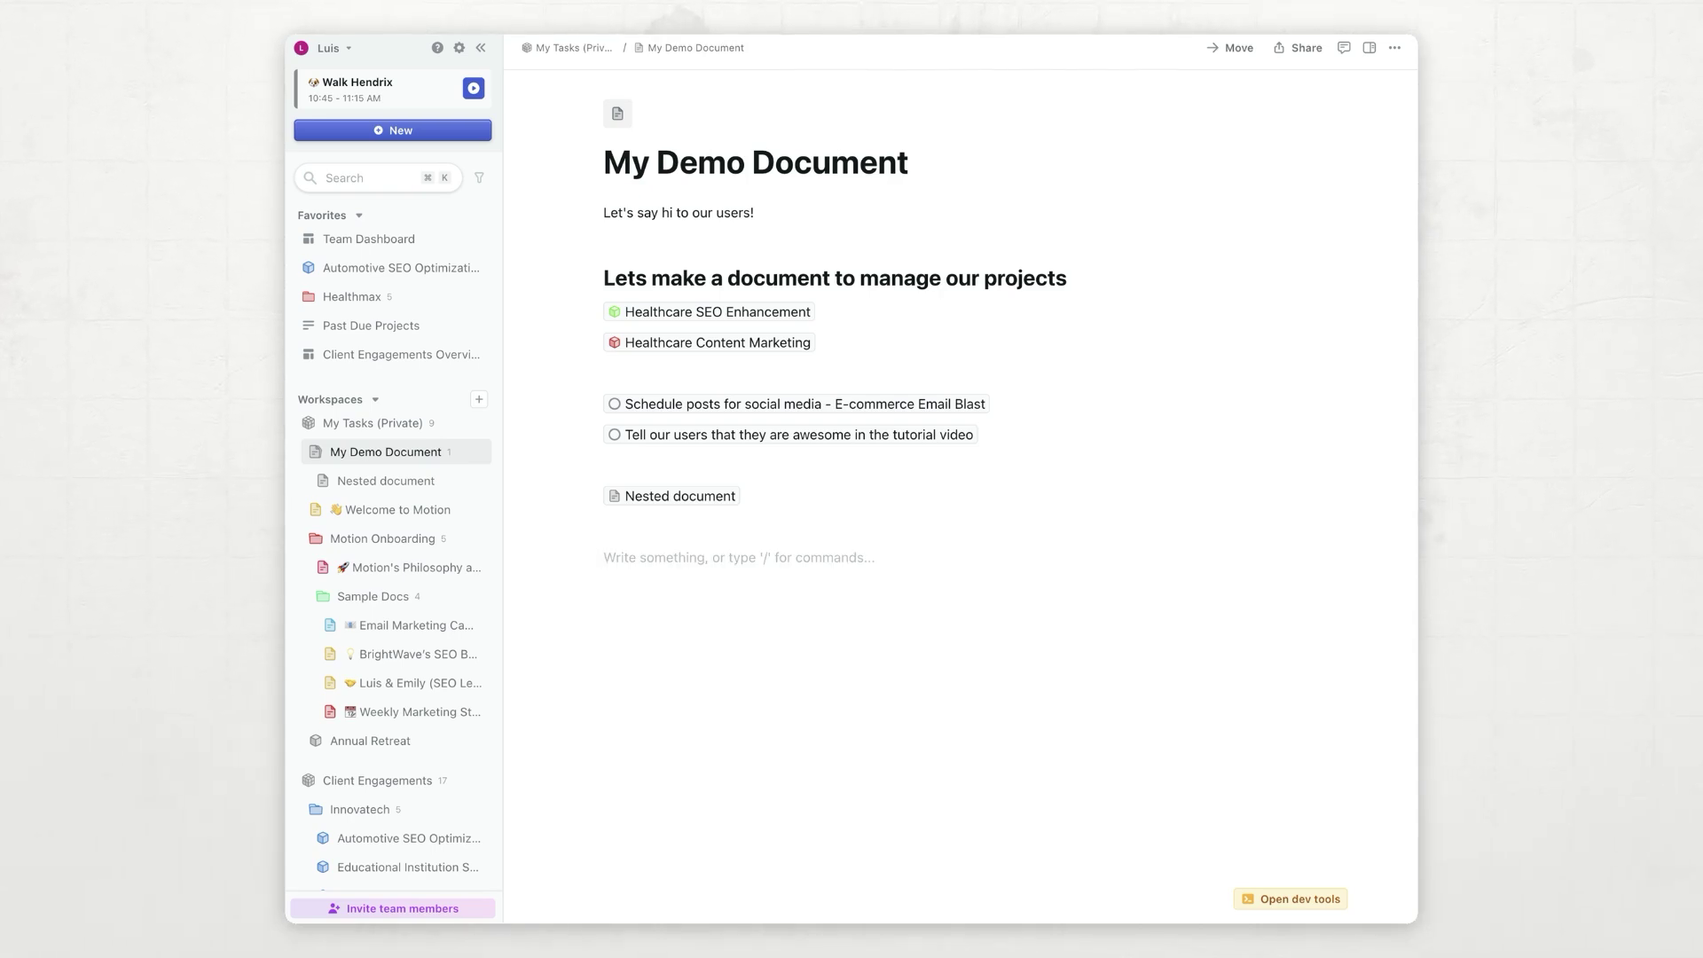
type("This is a ver")
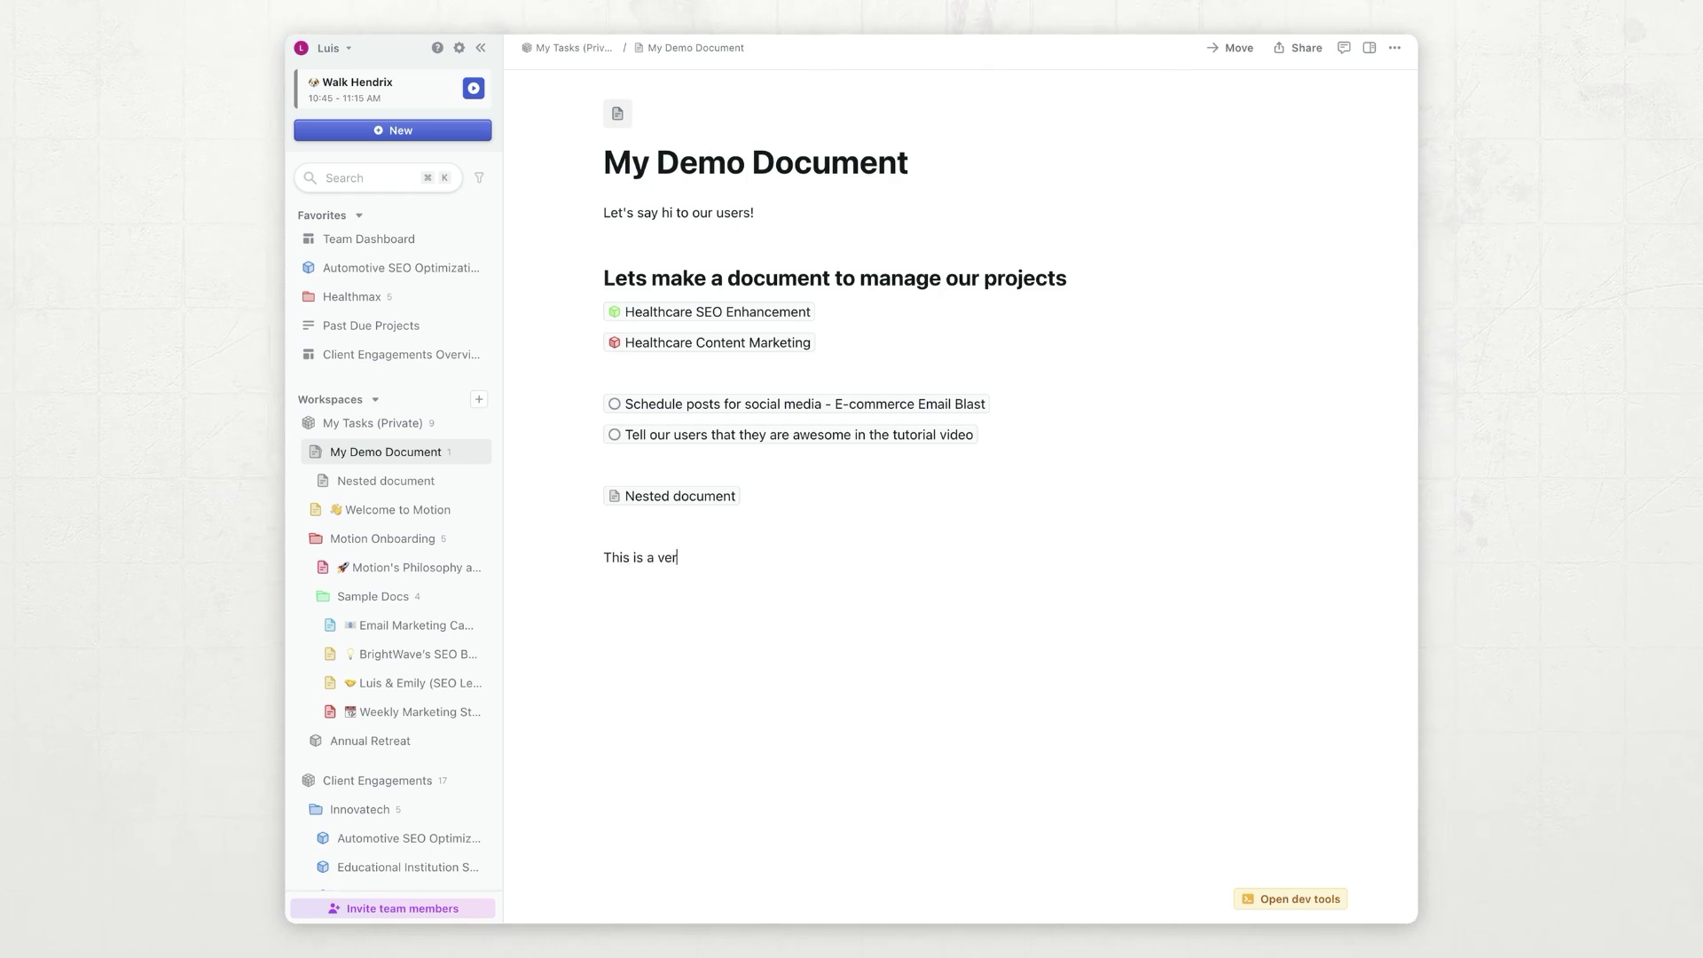
type("y important sentence @")
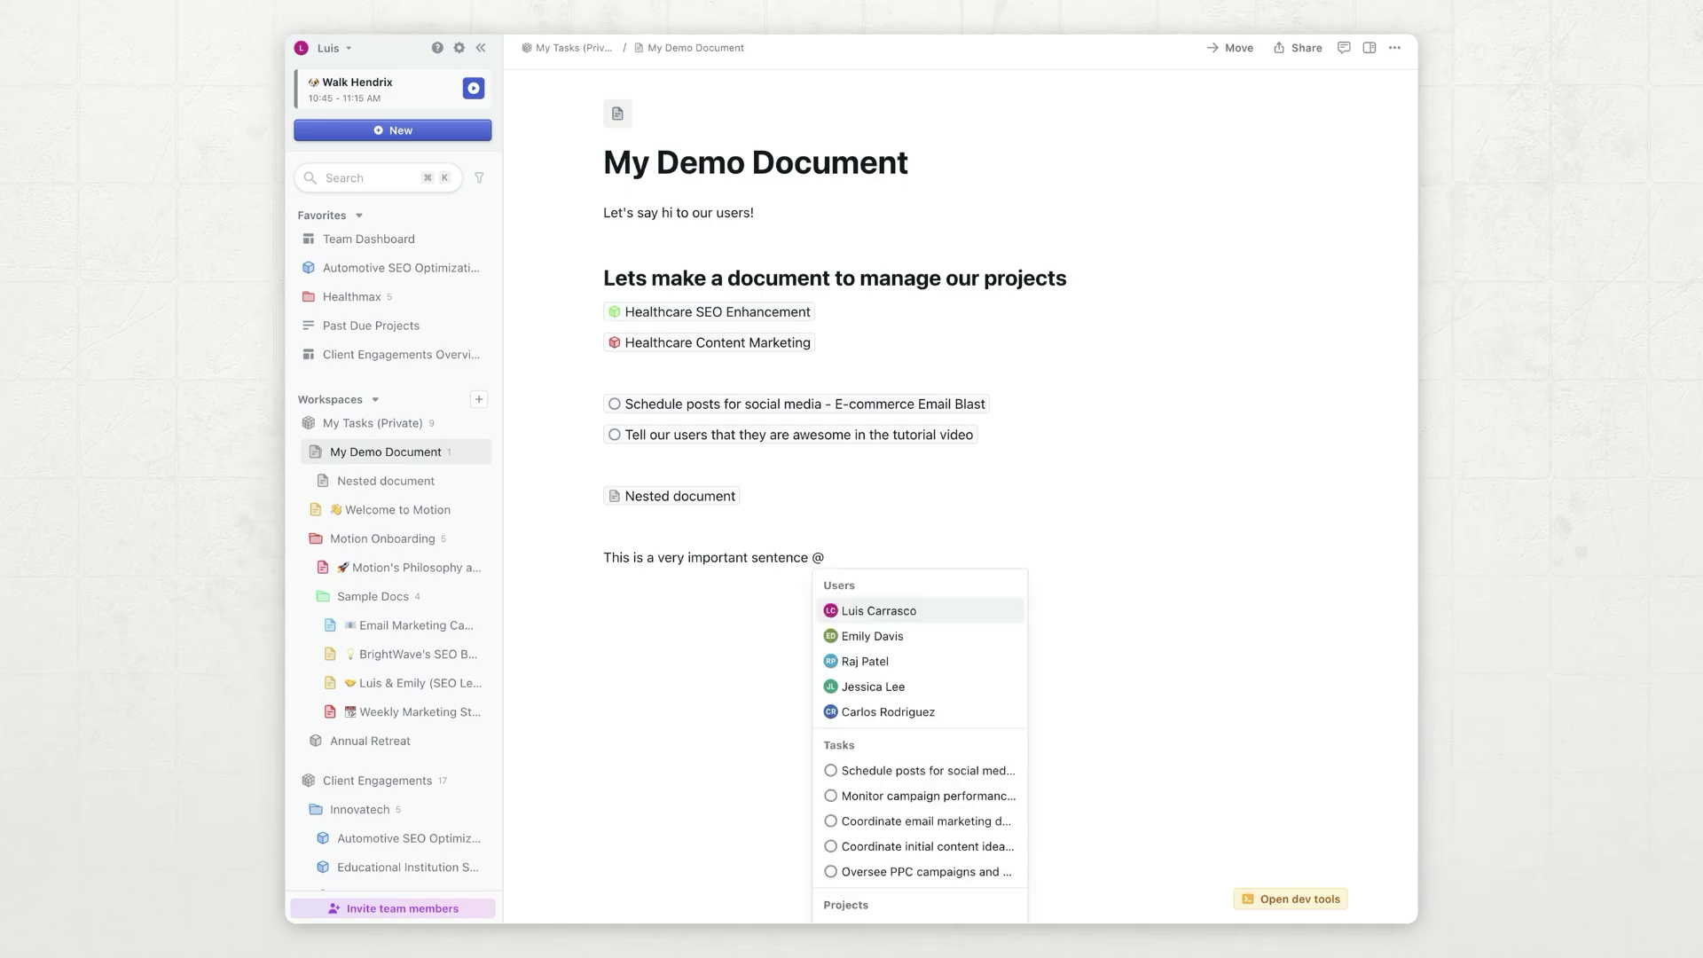
key("Down")
key("Return")
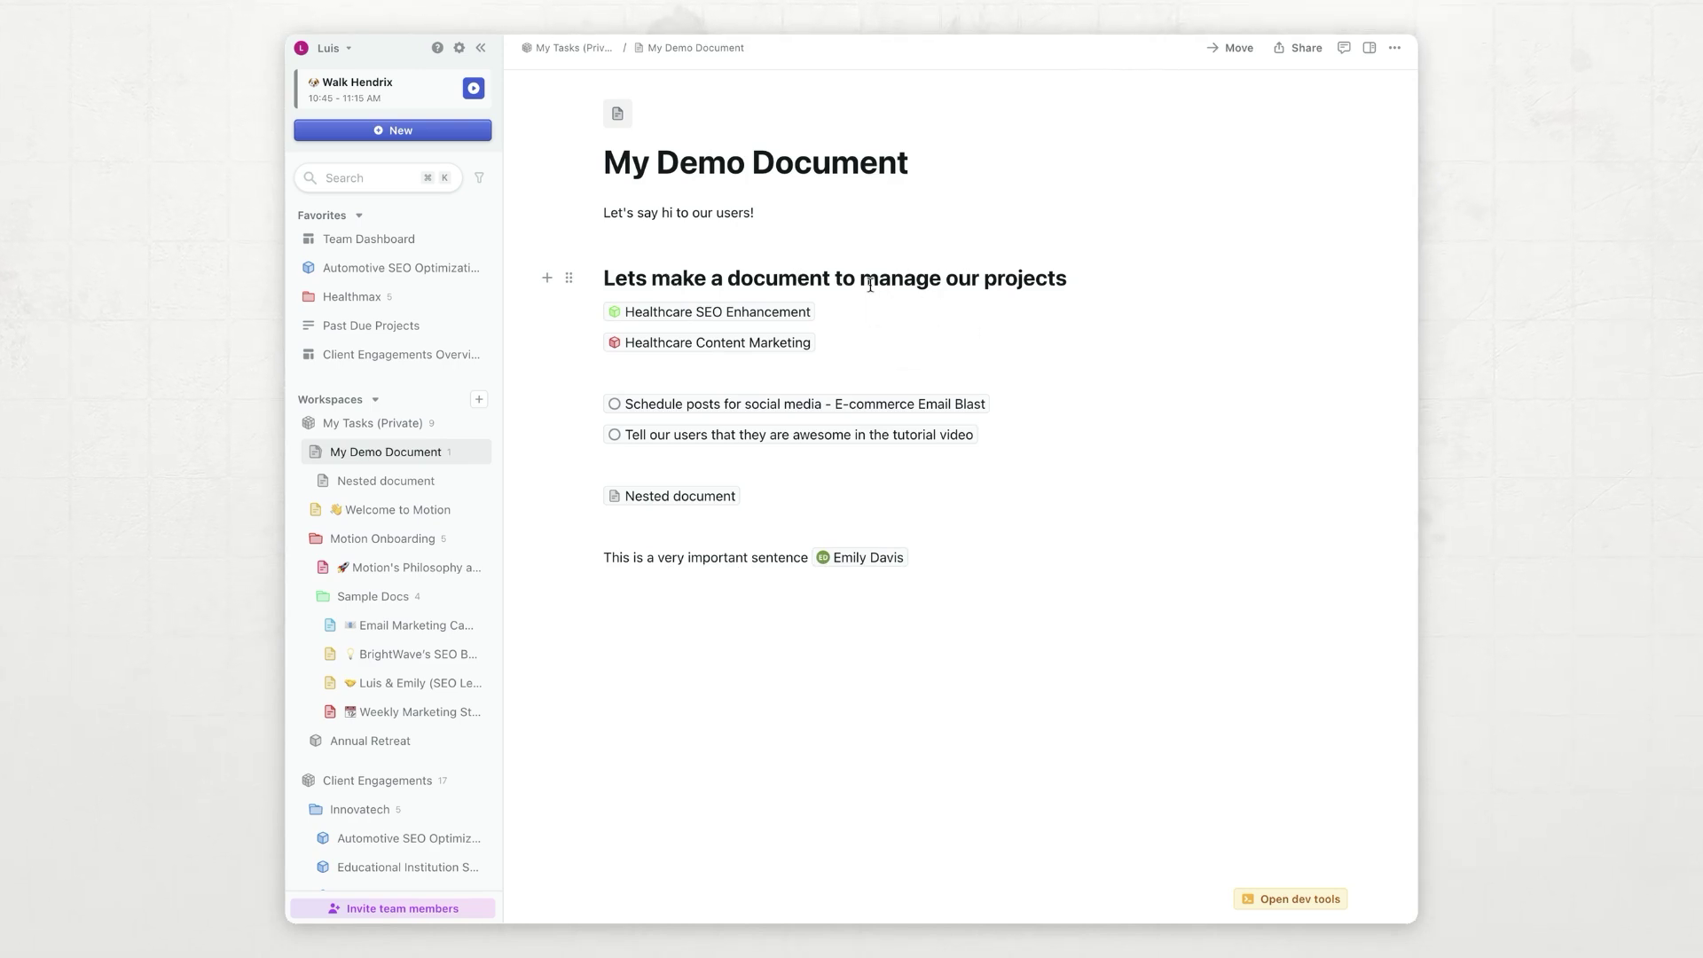
- Copy a link to the 'Lets make a document to manage our projects' heading block
left_click(568, 282)
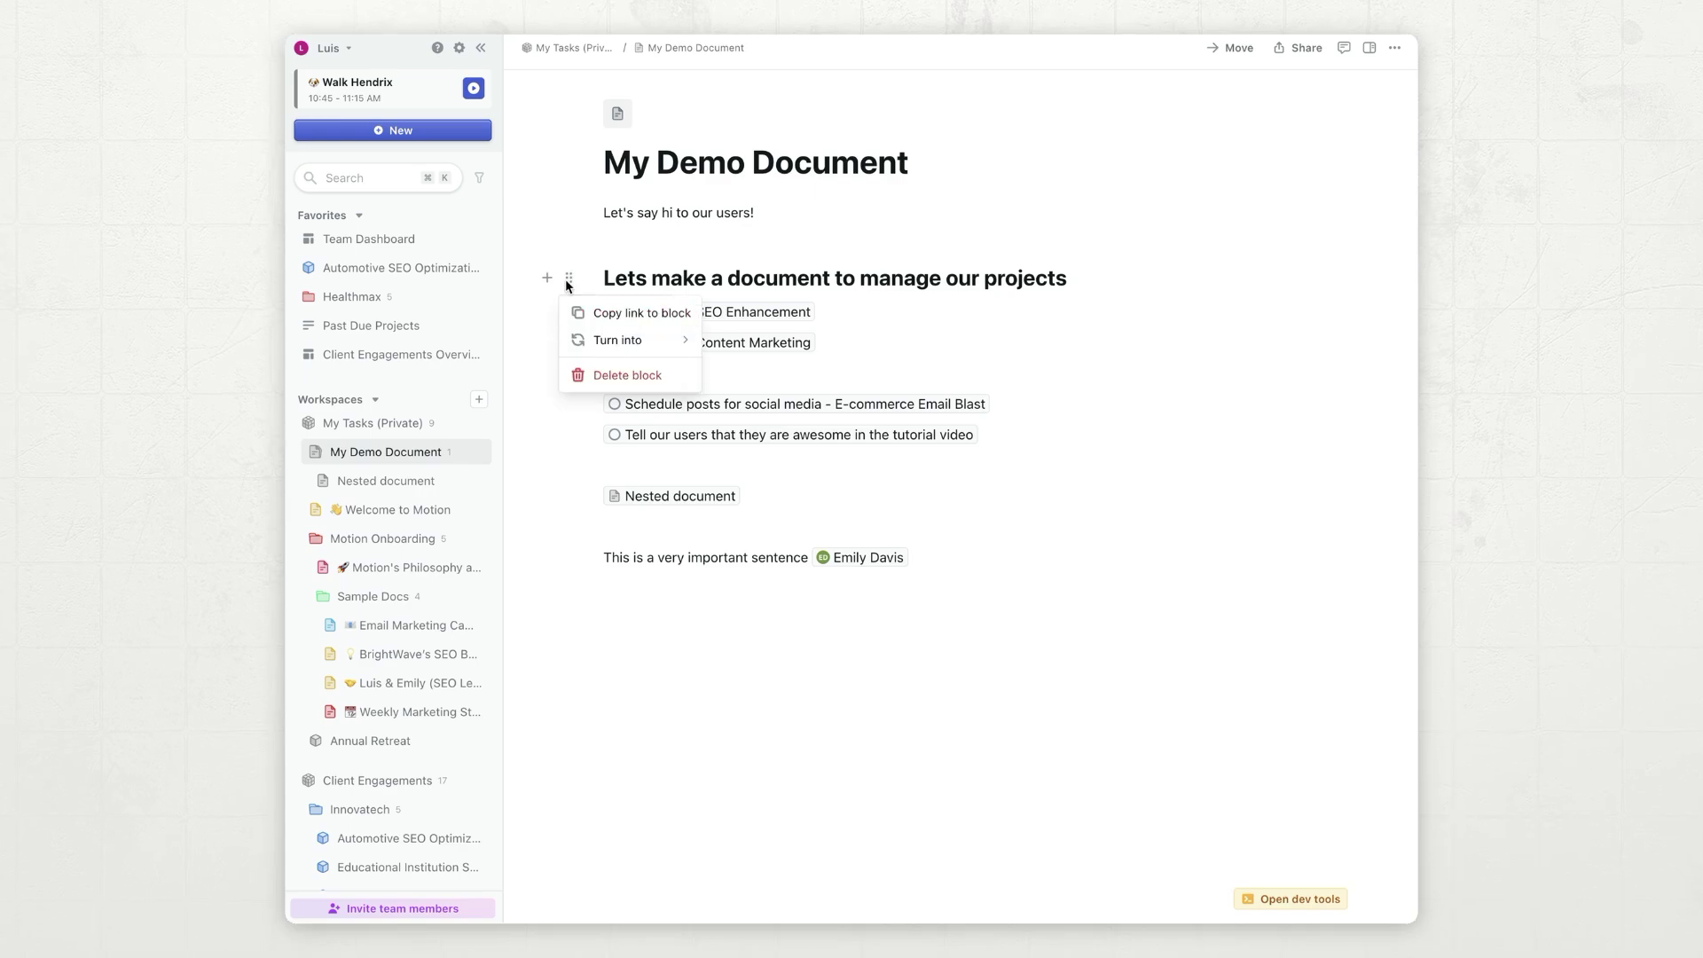
left_click(633, 314)
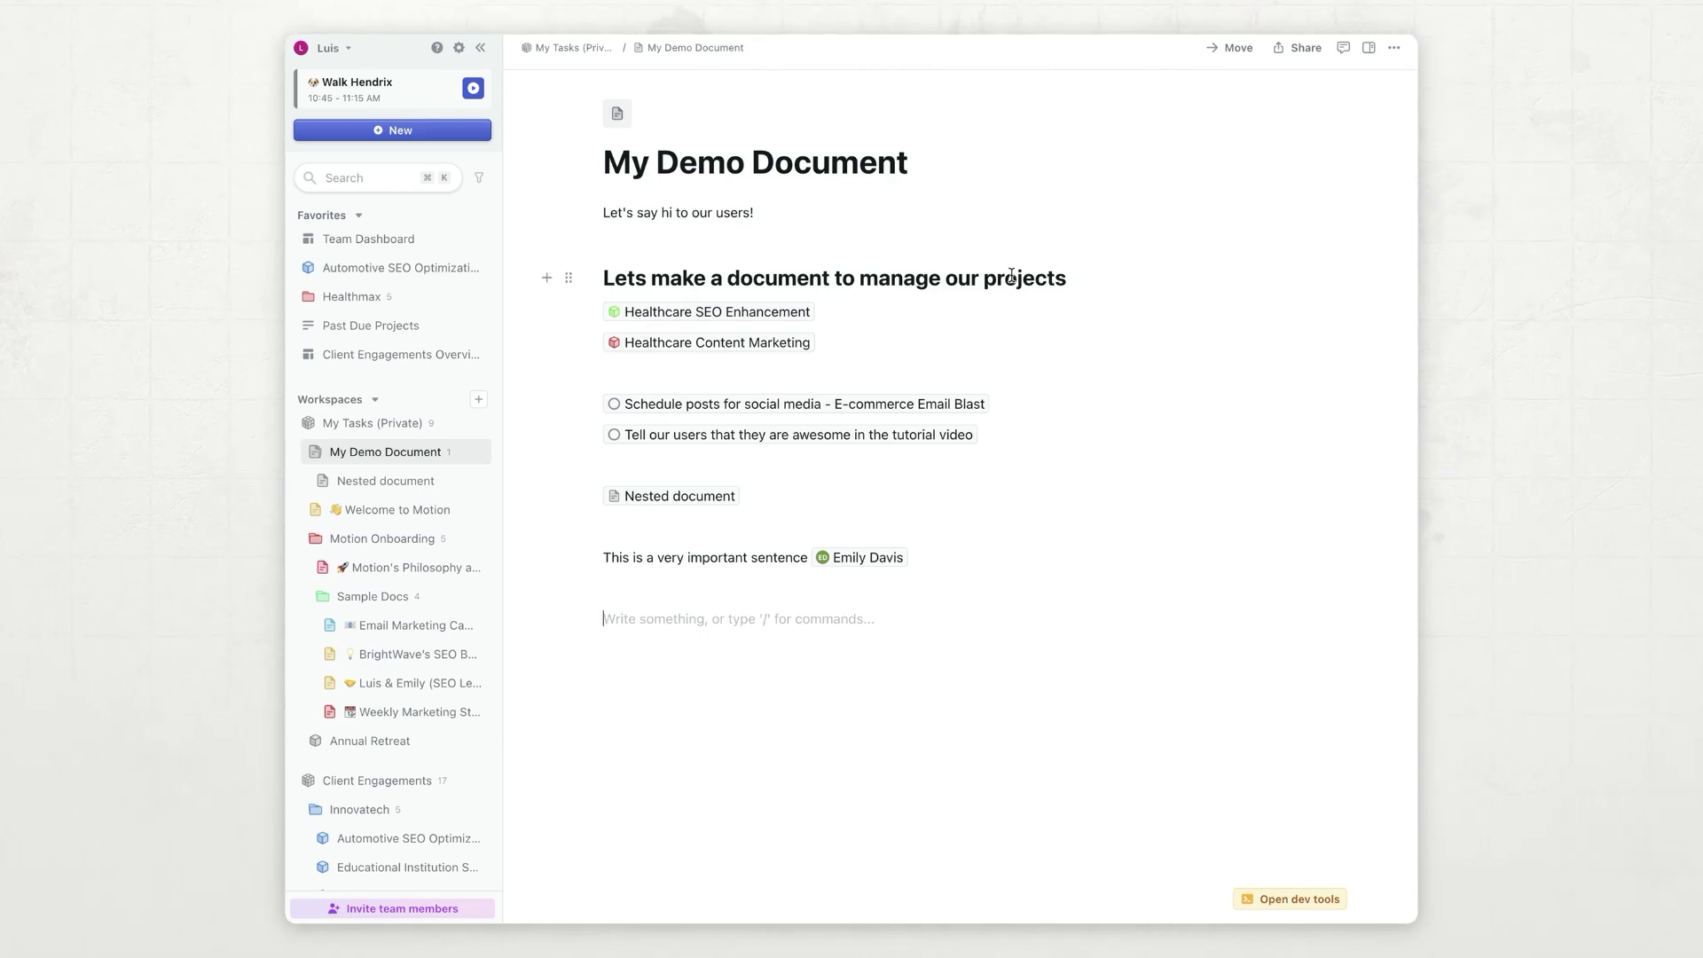
- Comment on 'manage our projects' asking a teammate to update Healthcare SEO Enhancement, replying 'Sure I will update'
left_click_drag(1080, 279, 858, 281)
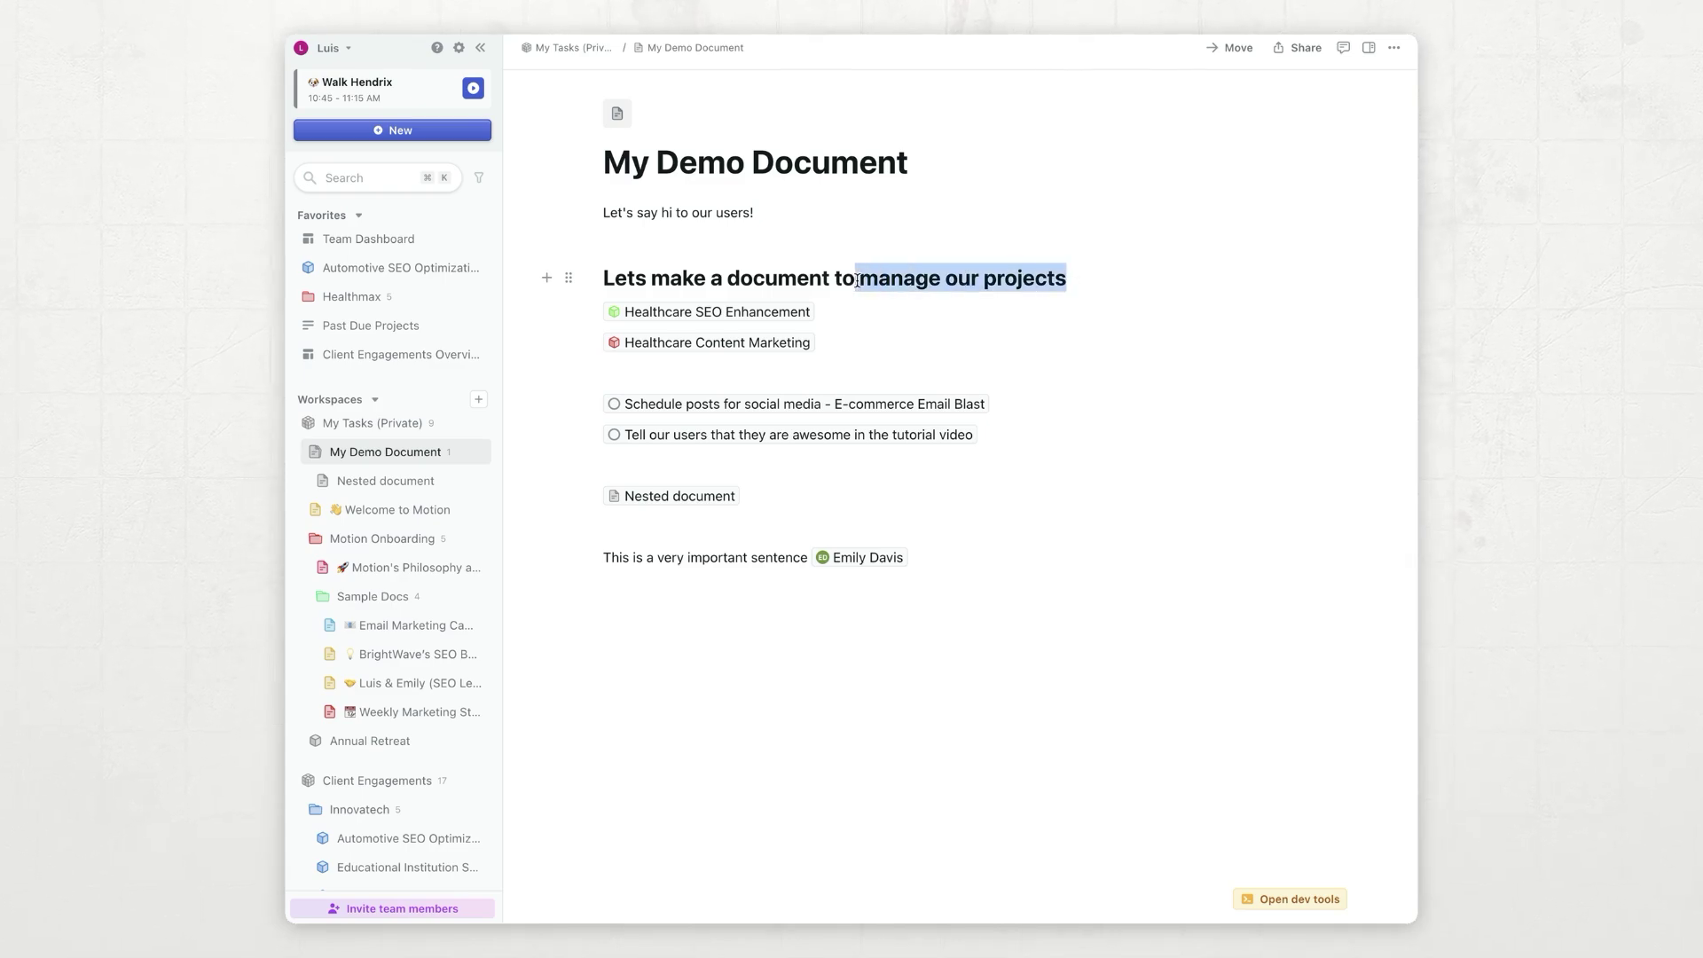
left_click(1085, 239)
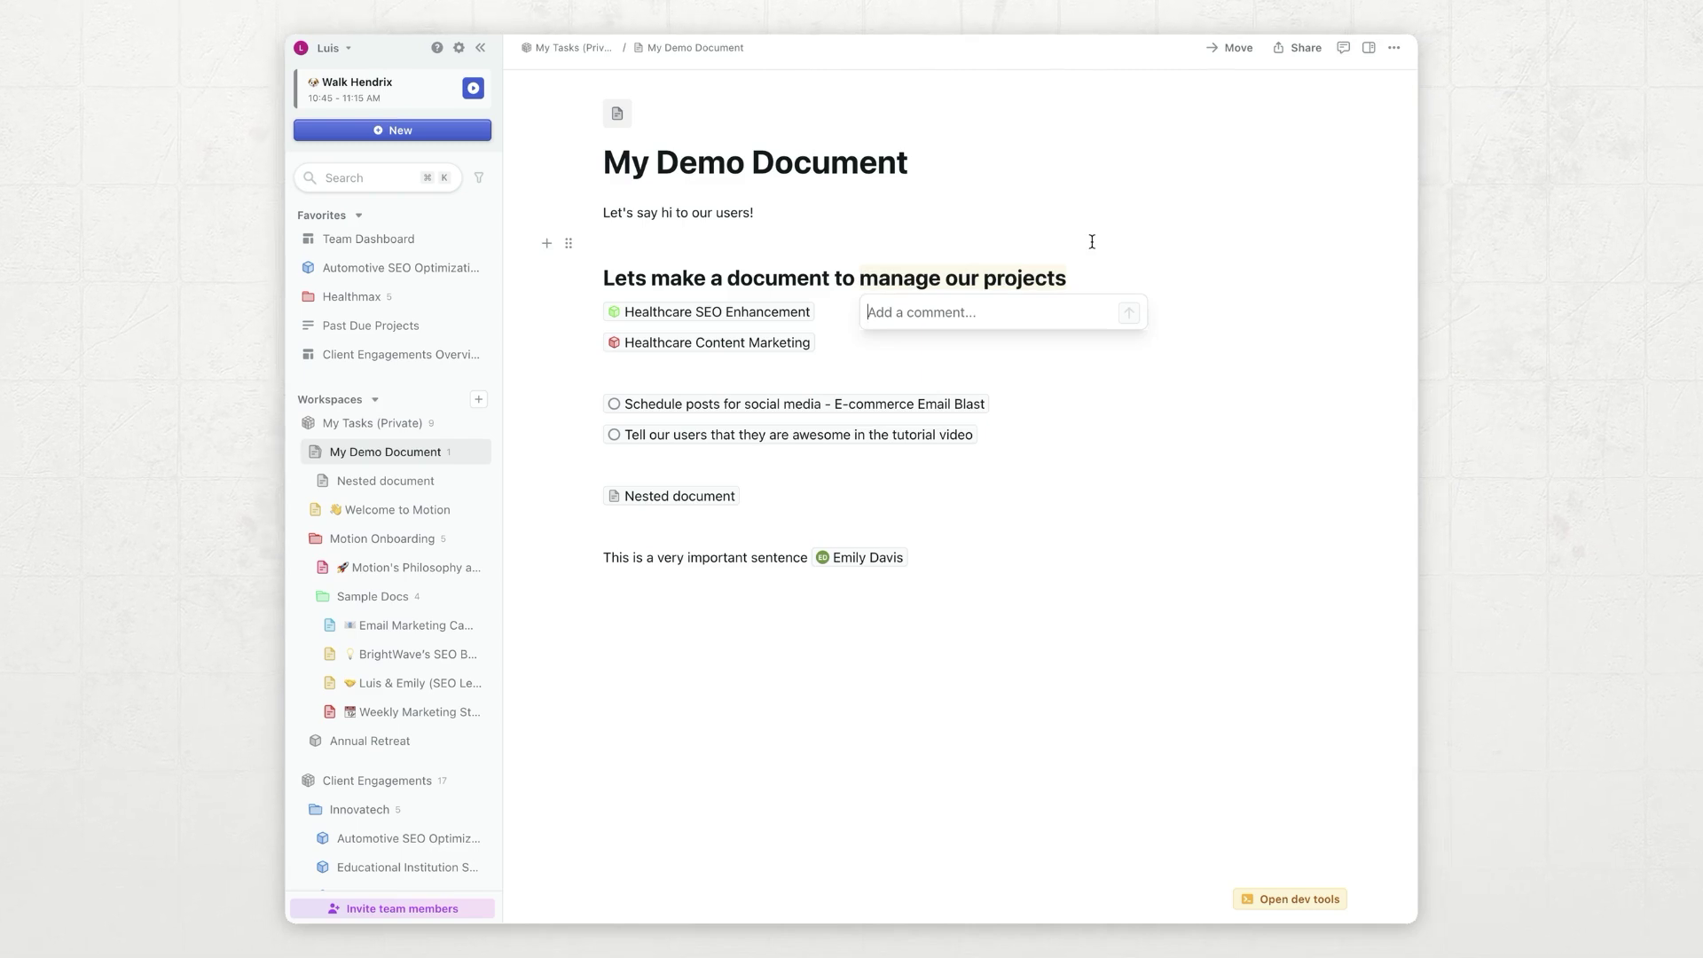
type("@em")
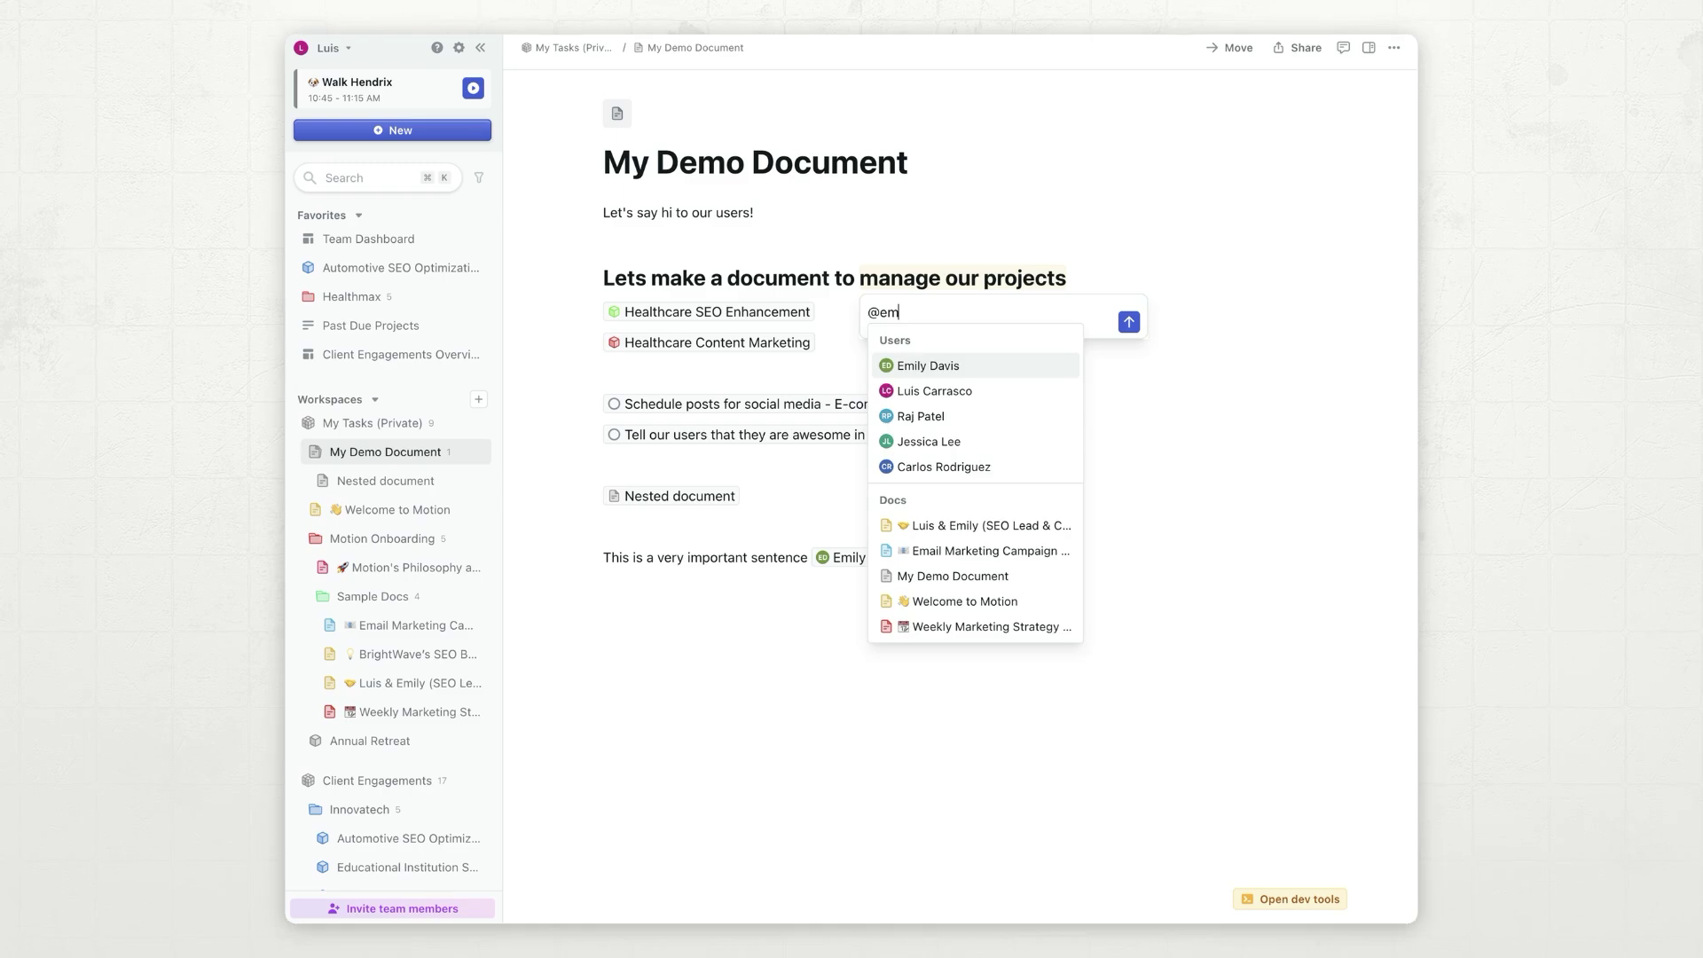
key("Return")
type("can you please ")
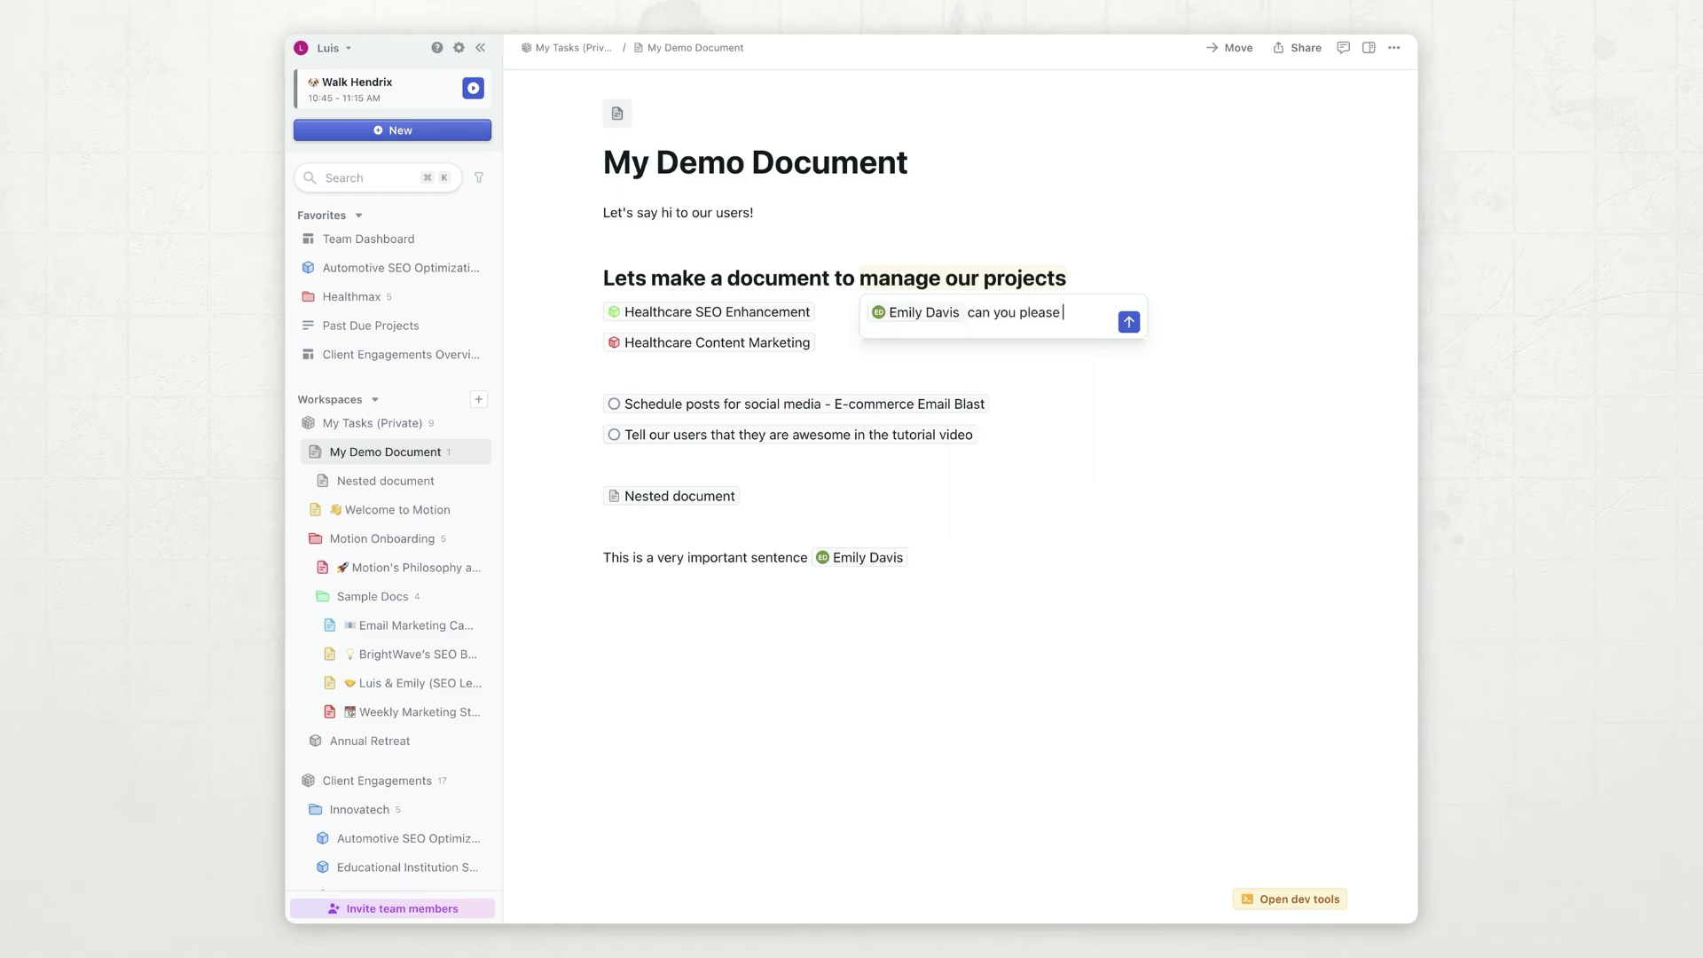
type("make sure that the @Sh")
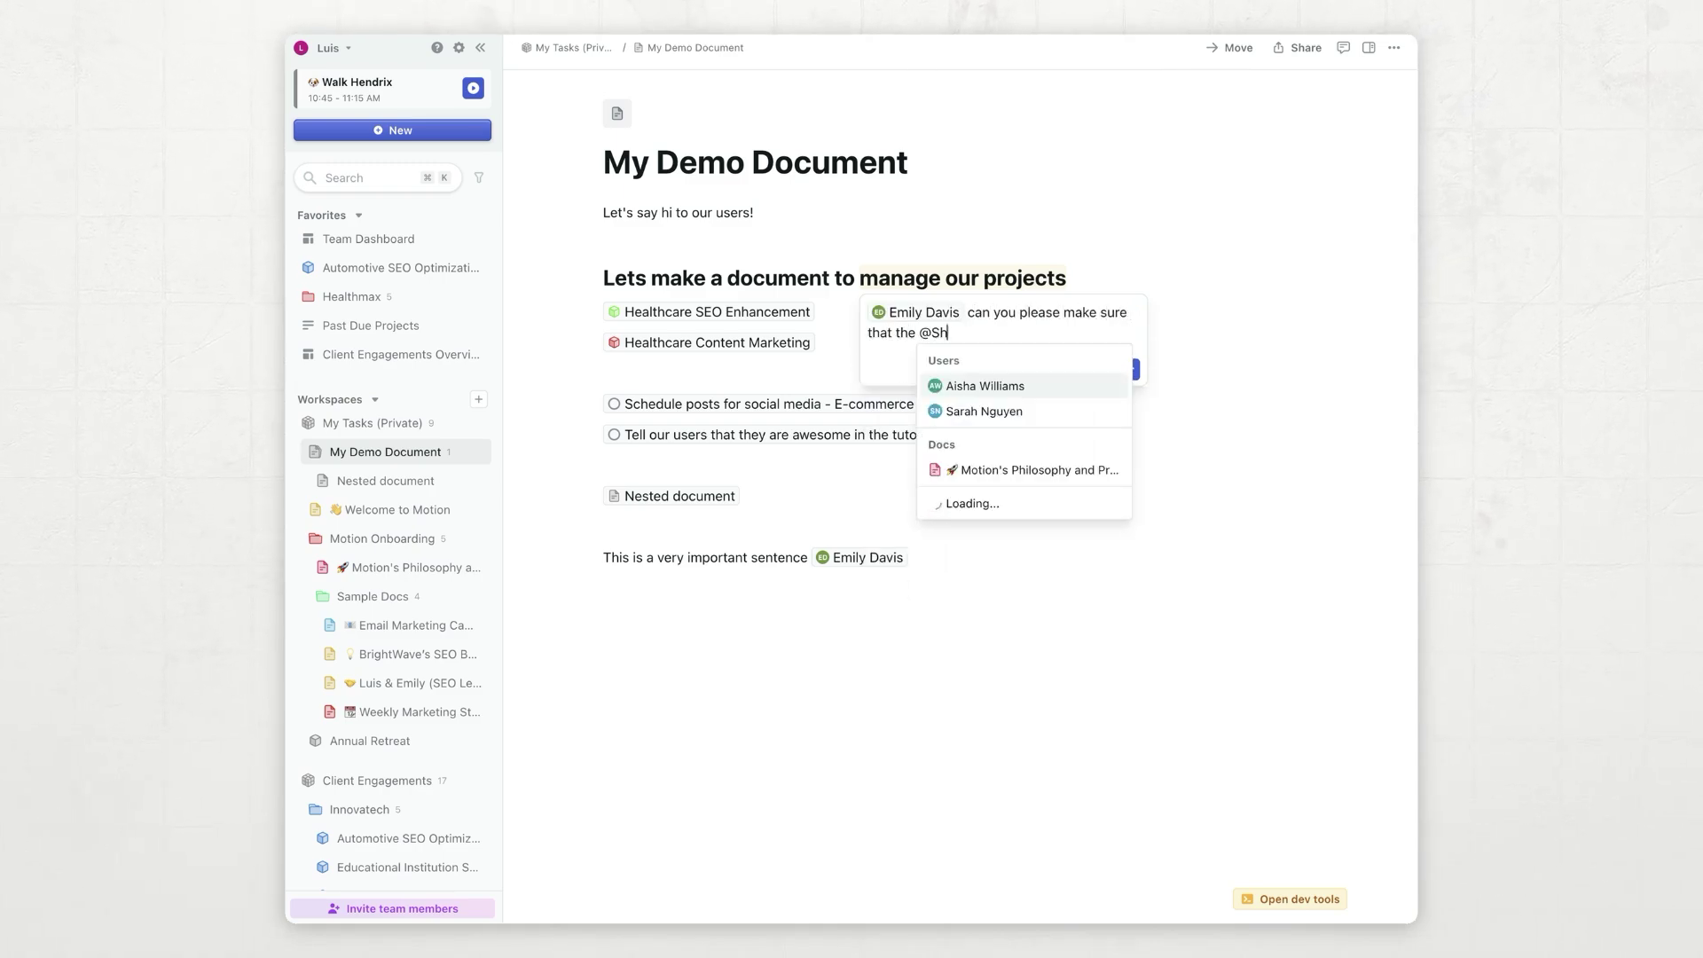
key("BackSpace")
key("BackSpace")
type("health")
key("Down")
key("Down")
key("Down")
key("Down")
key("Down")
key("Return")
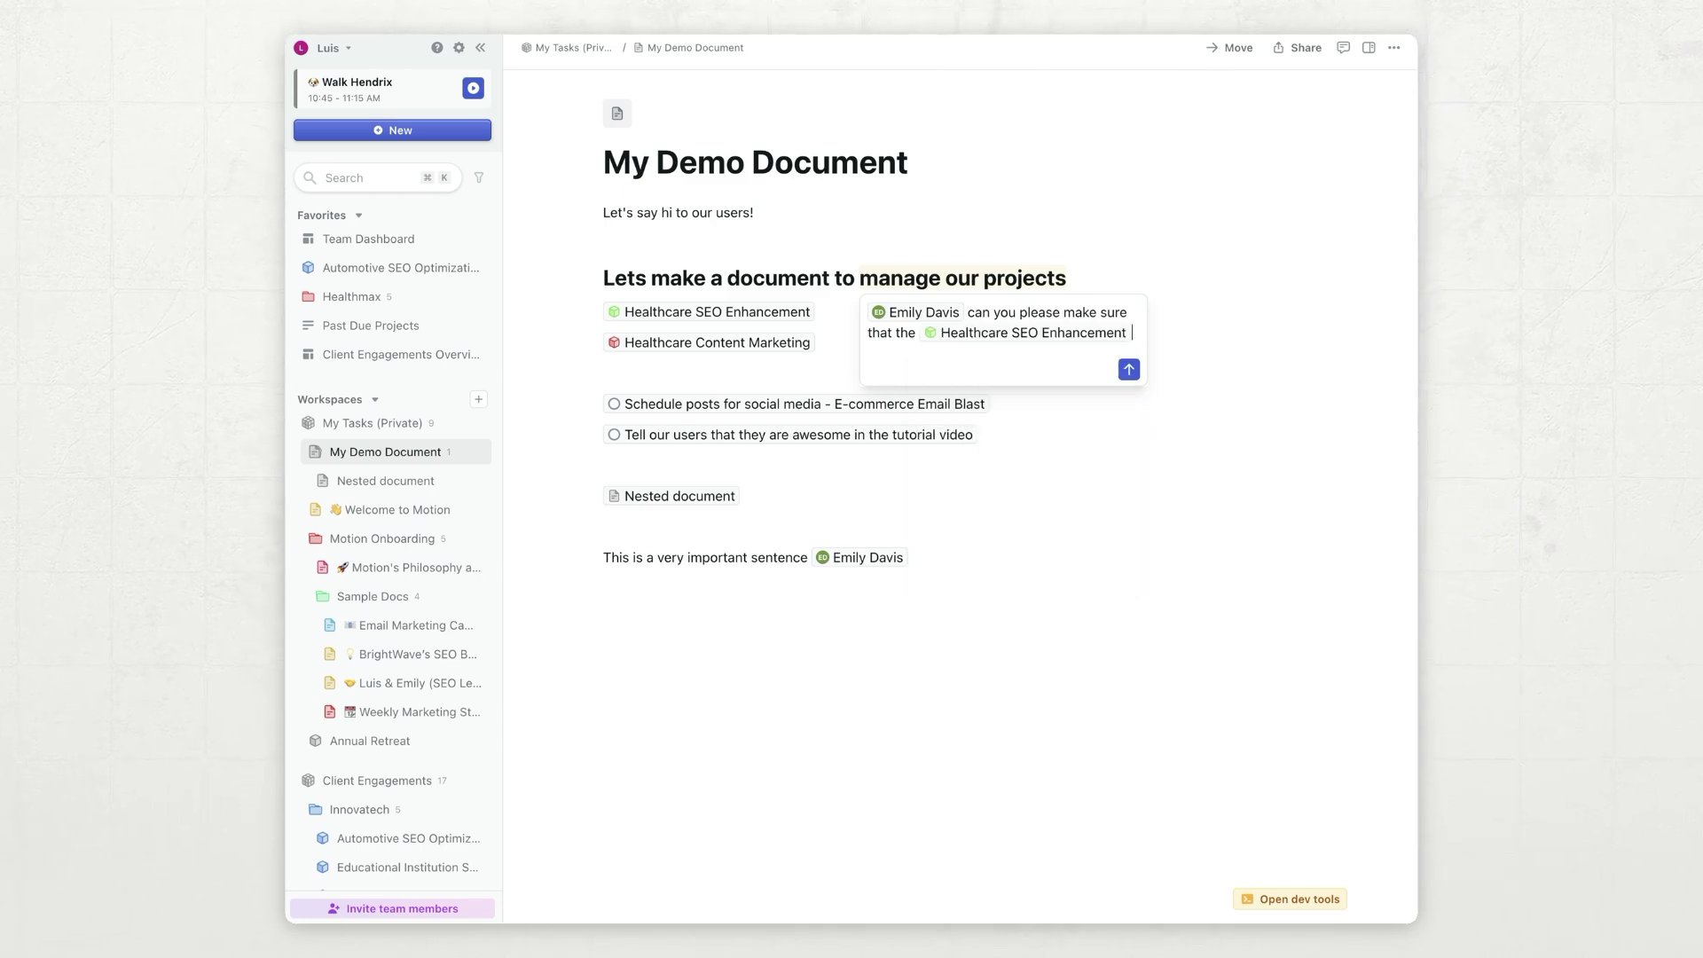
type("project is")
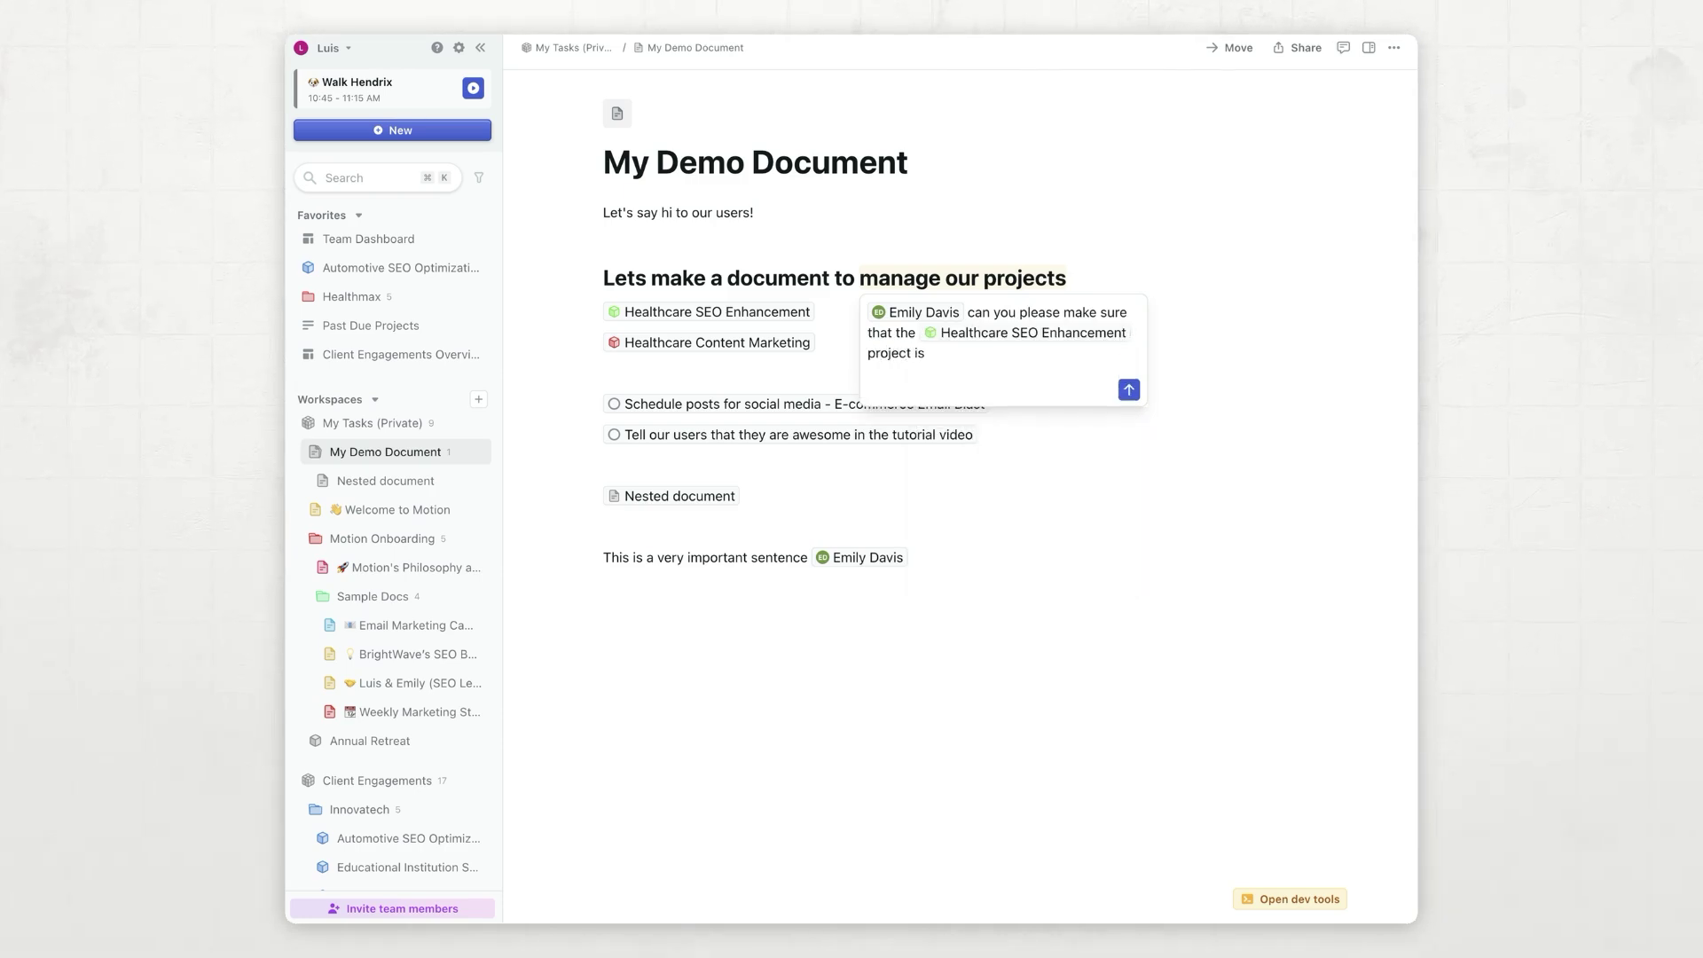
type(" updated")
key("Return")
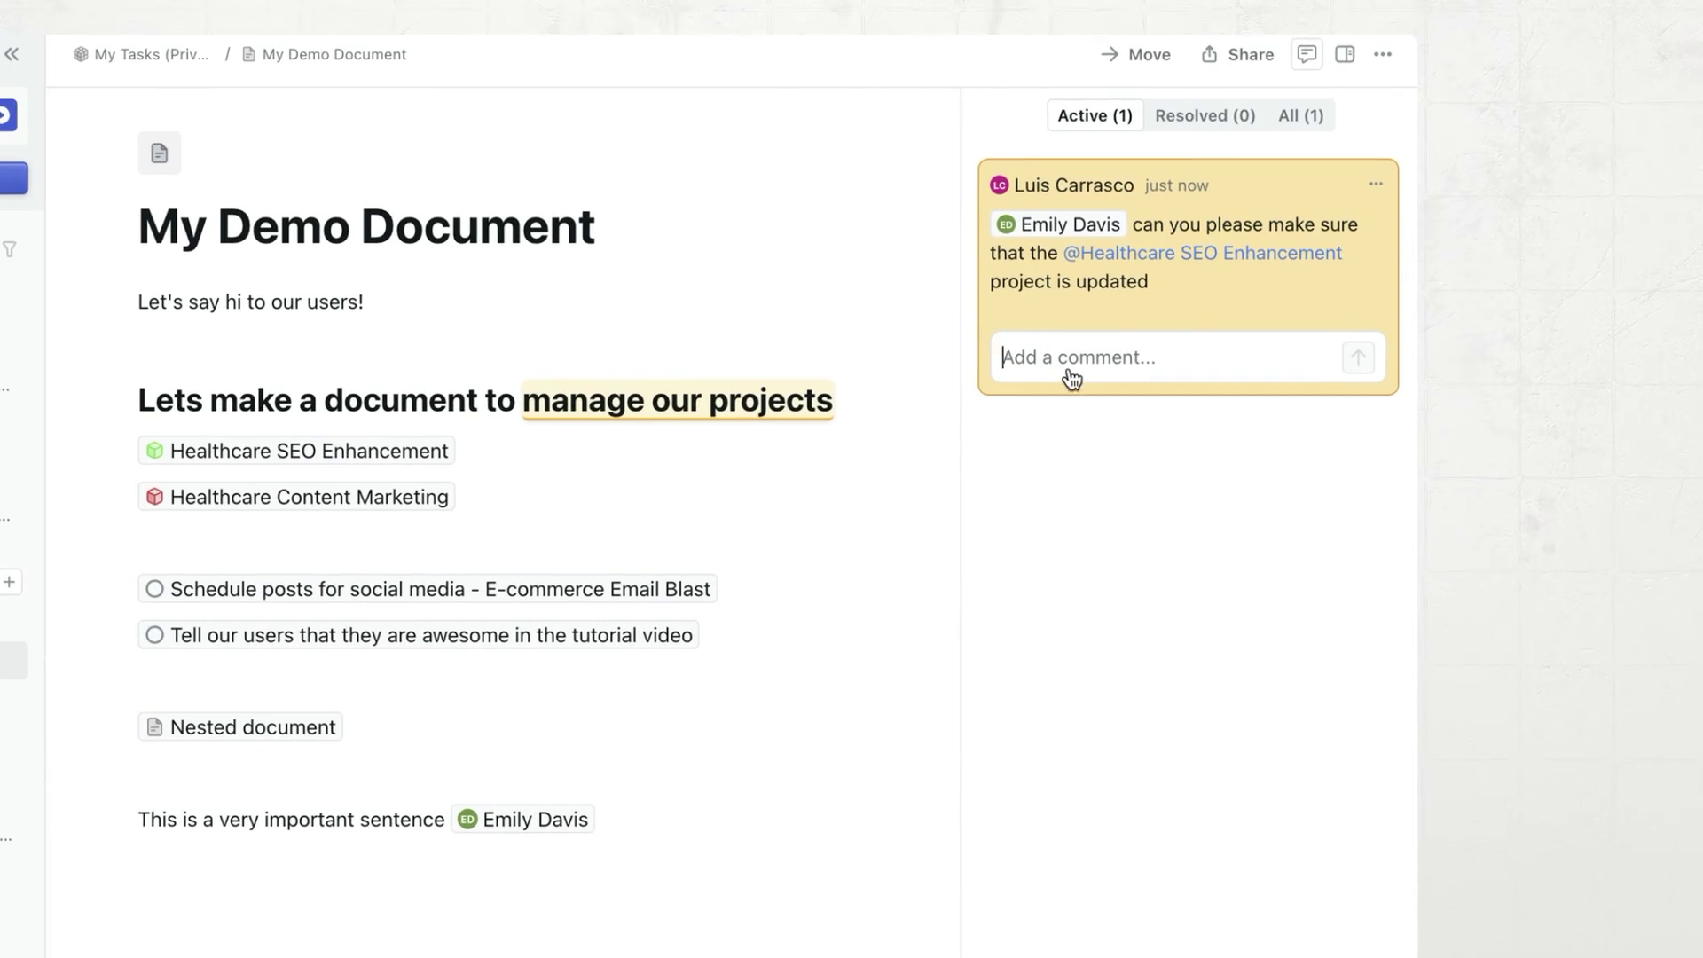
type("Sure I will update")
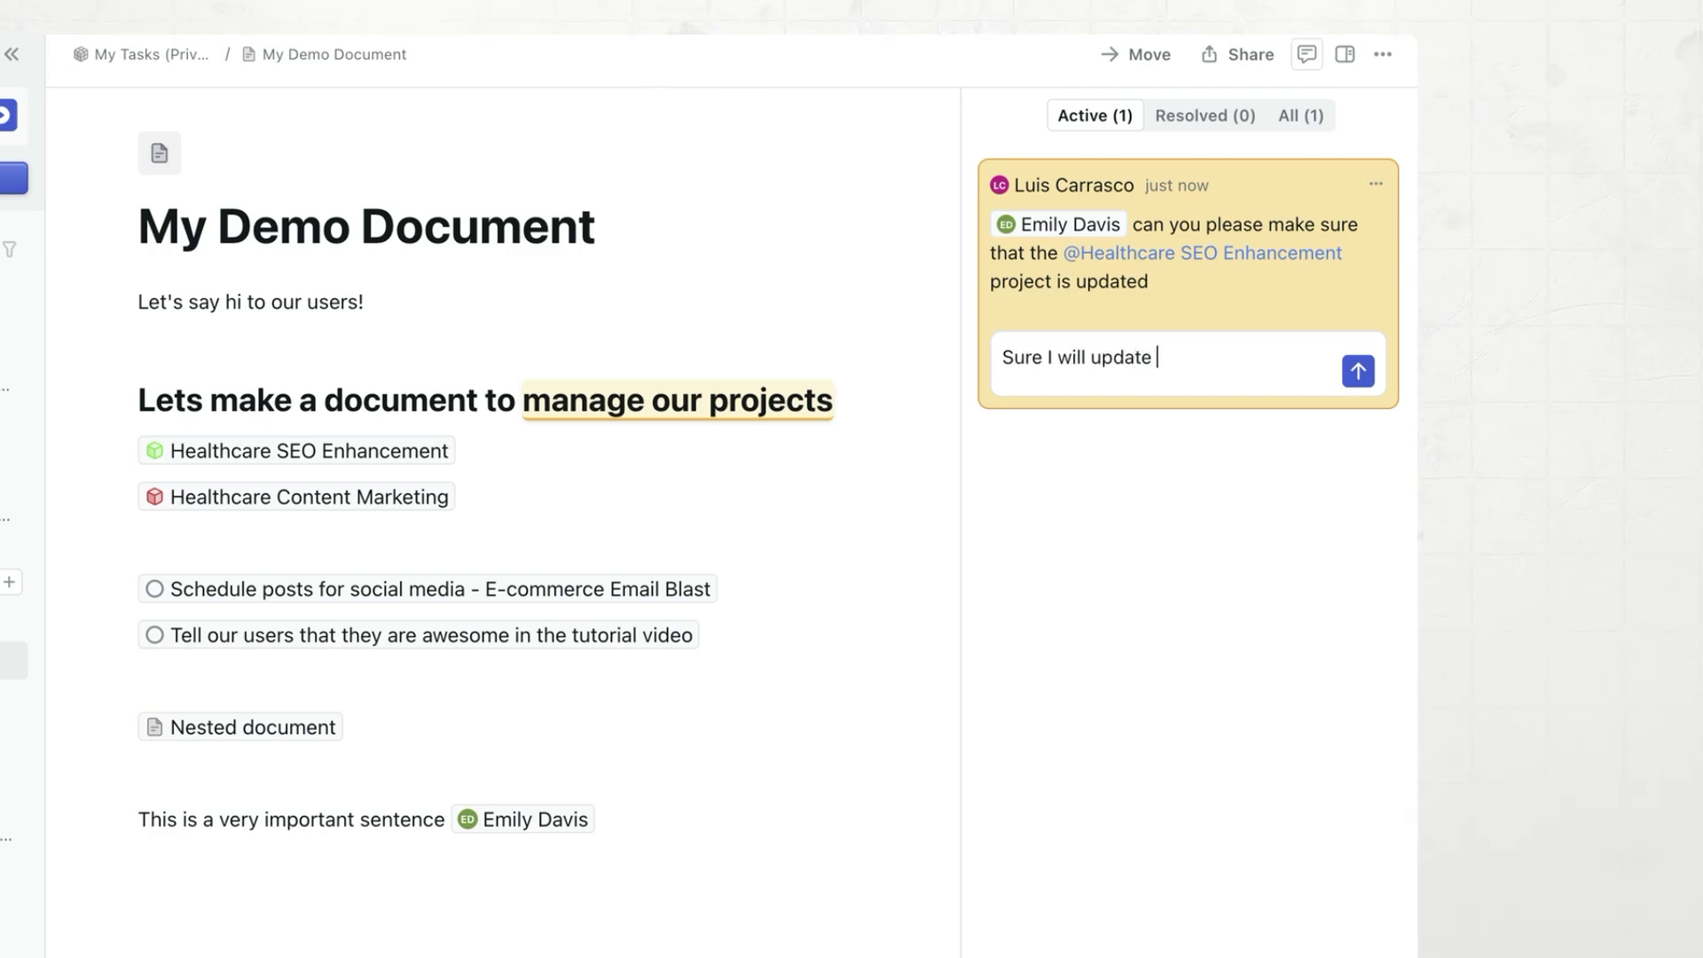
key("Return")
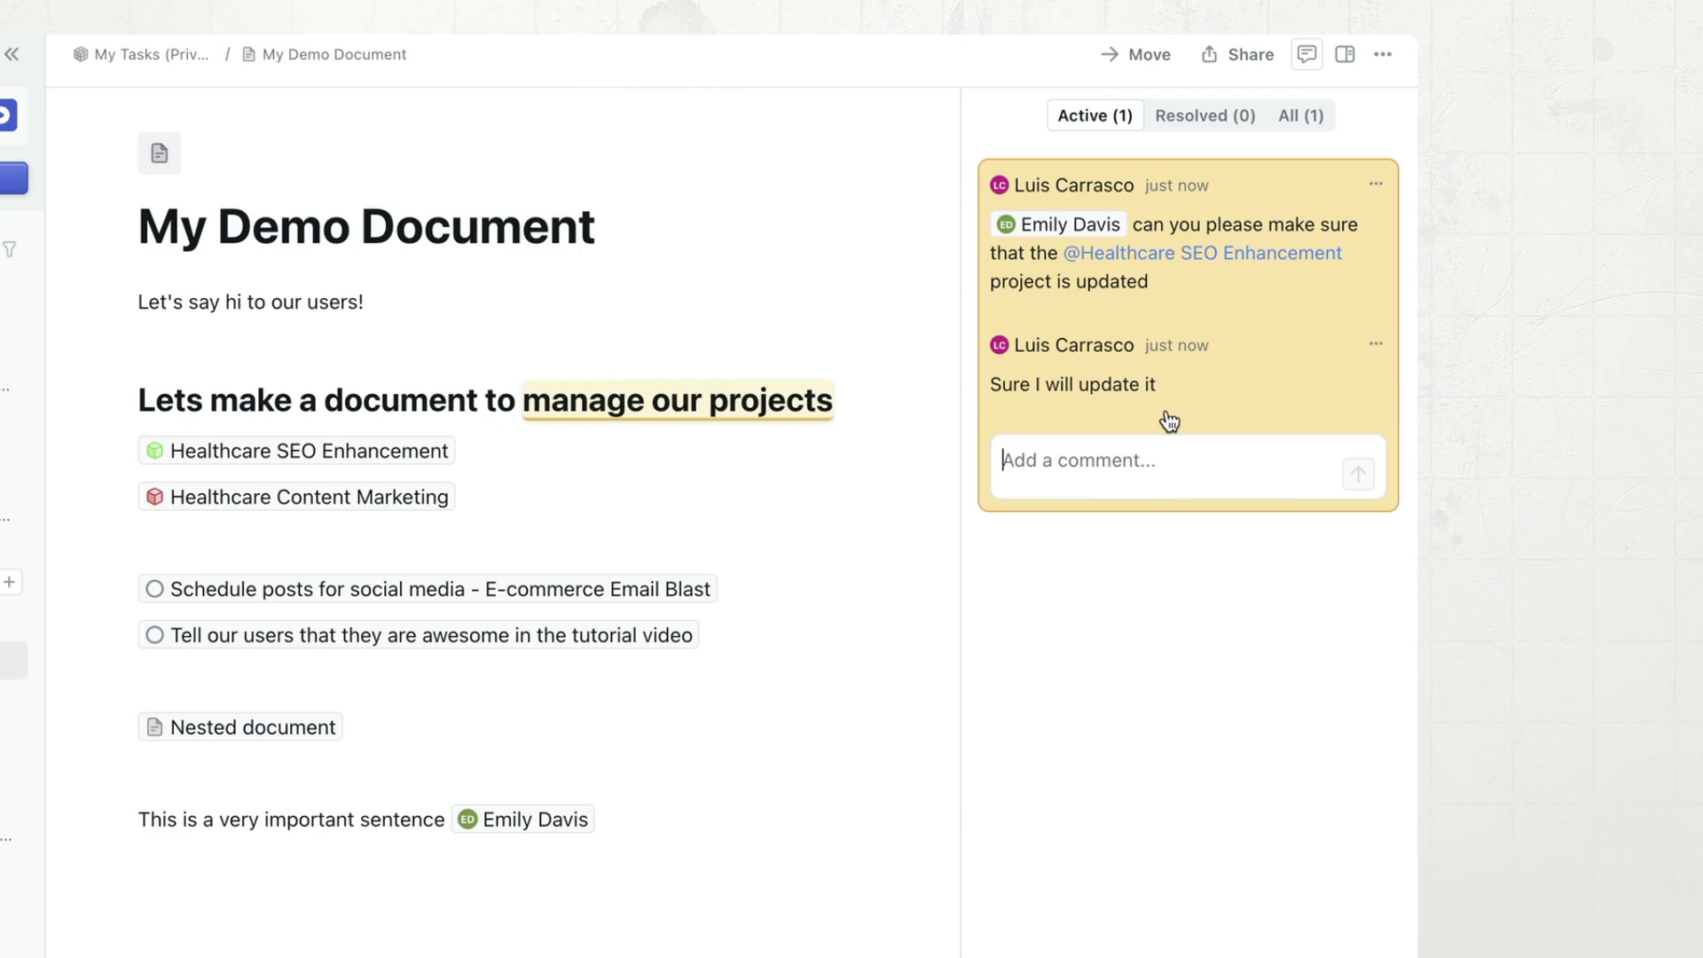
- Move My Demo Document from My Tasks (Private) into the Annual Retreat workspace
left_click(541, 369)
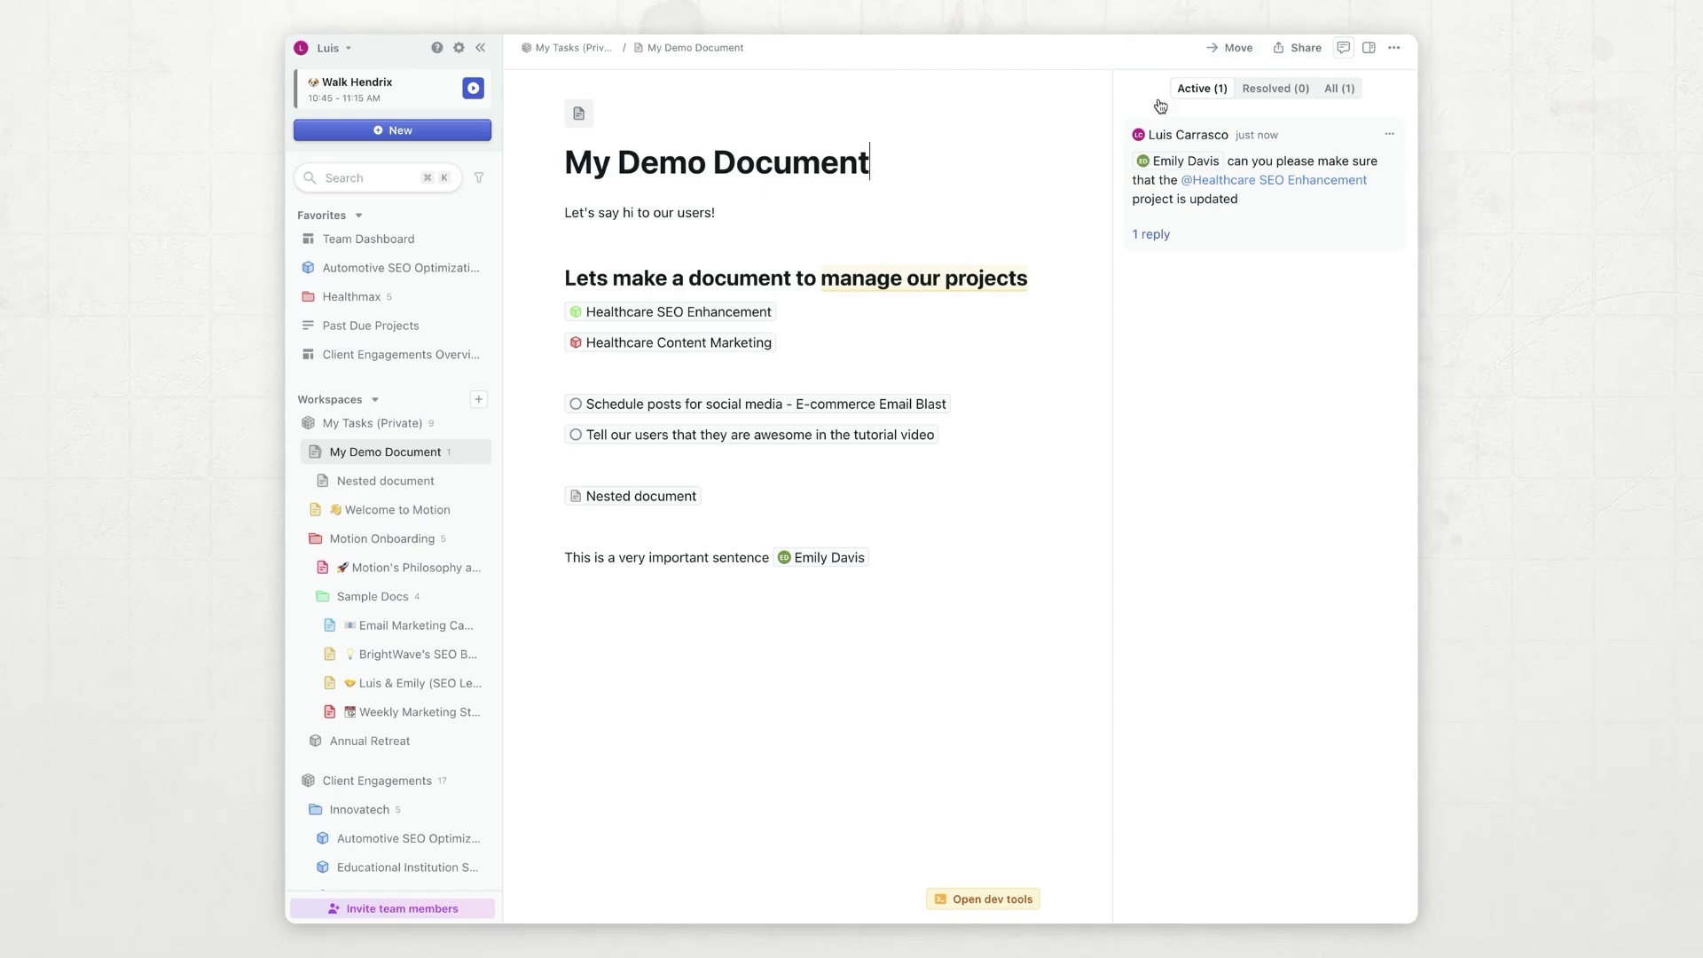
left_click(1246, 49)
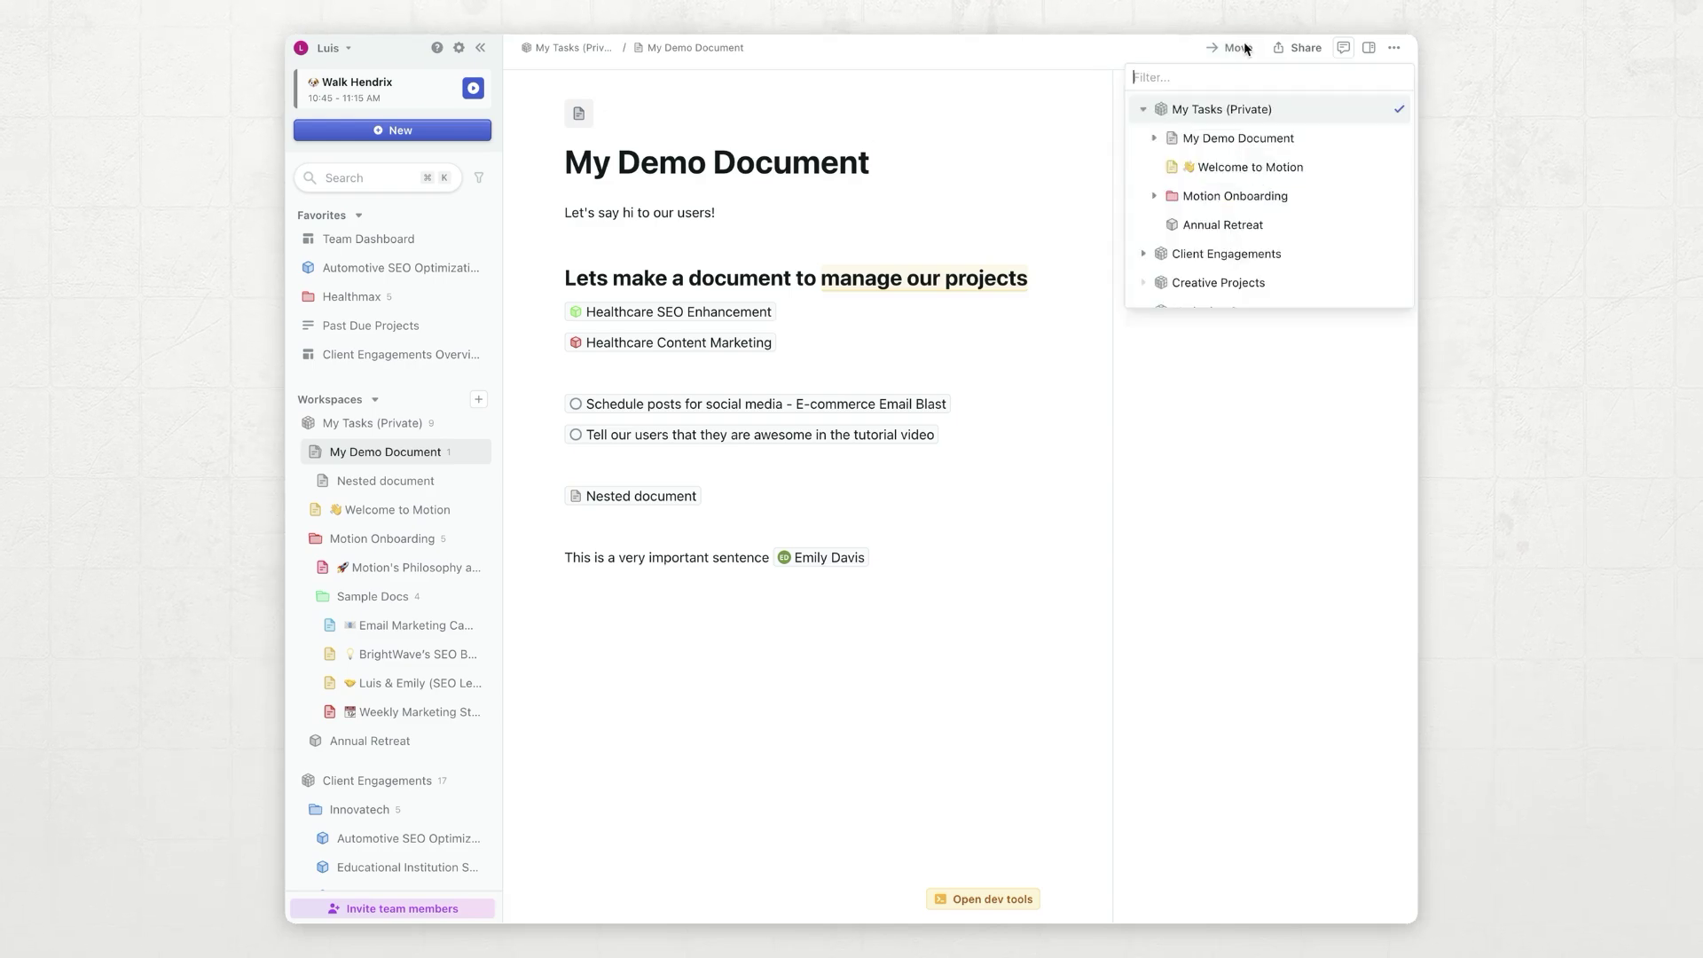
left_click(1229, 233)
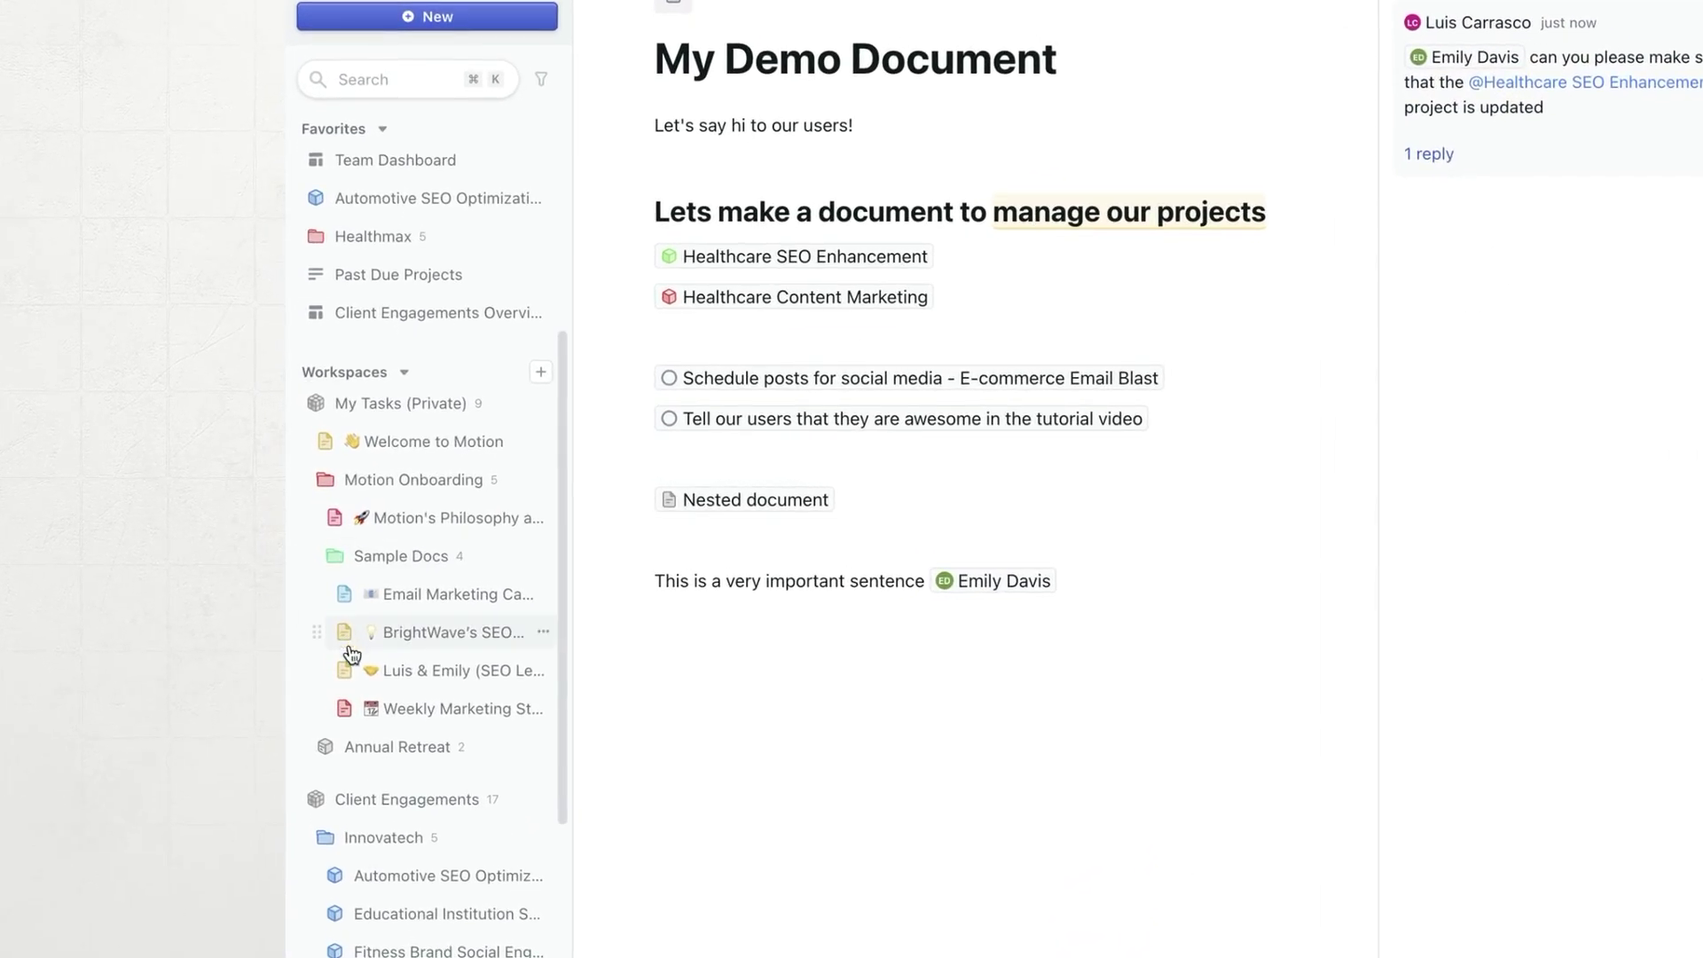
- Drag My Demo Document out of Annual Retreat to the top of My Tasks (Private)
left_click(327, 747)
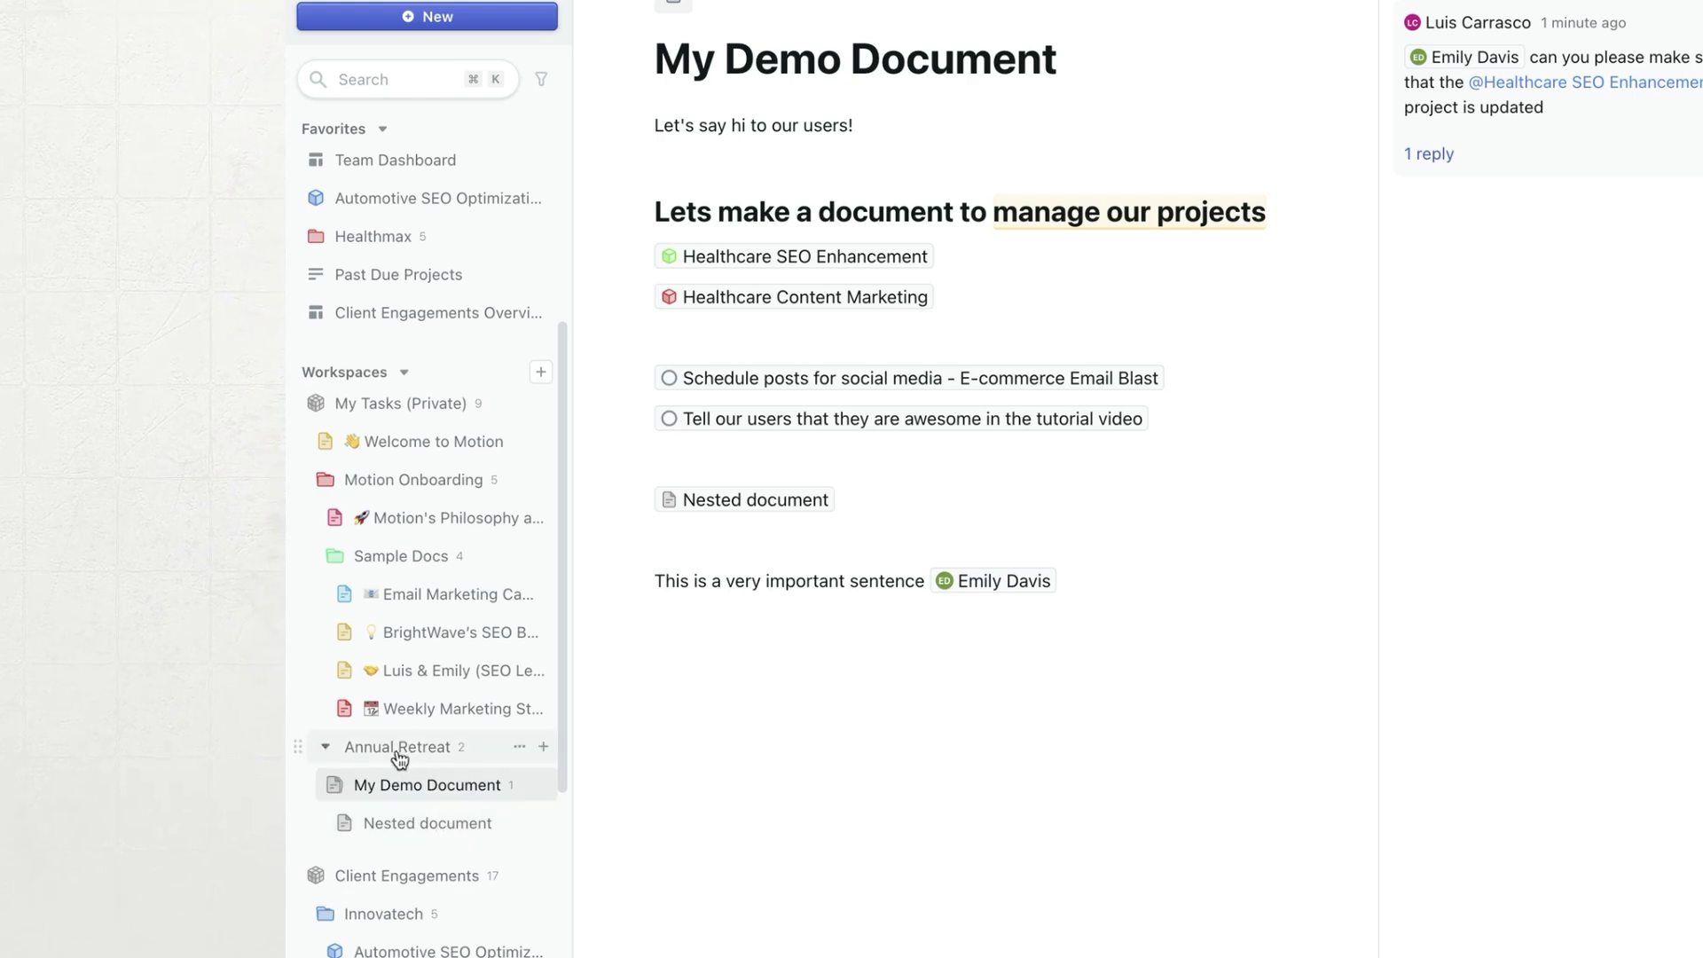
scroll(408, 754, "down", 5)
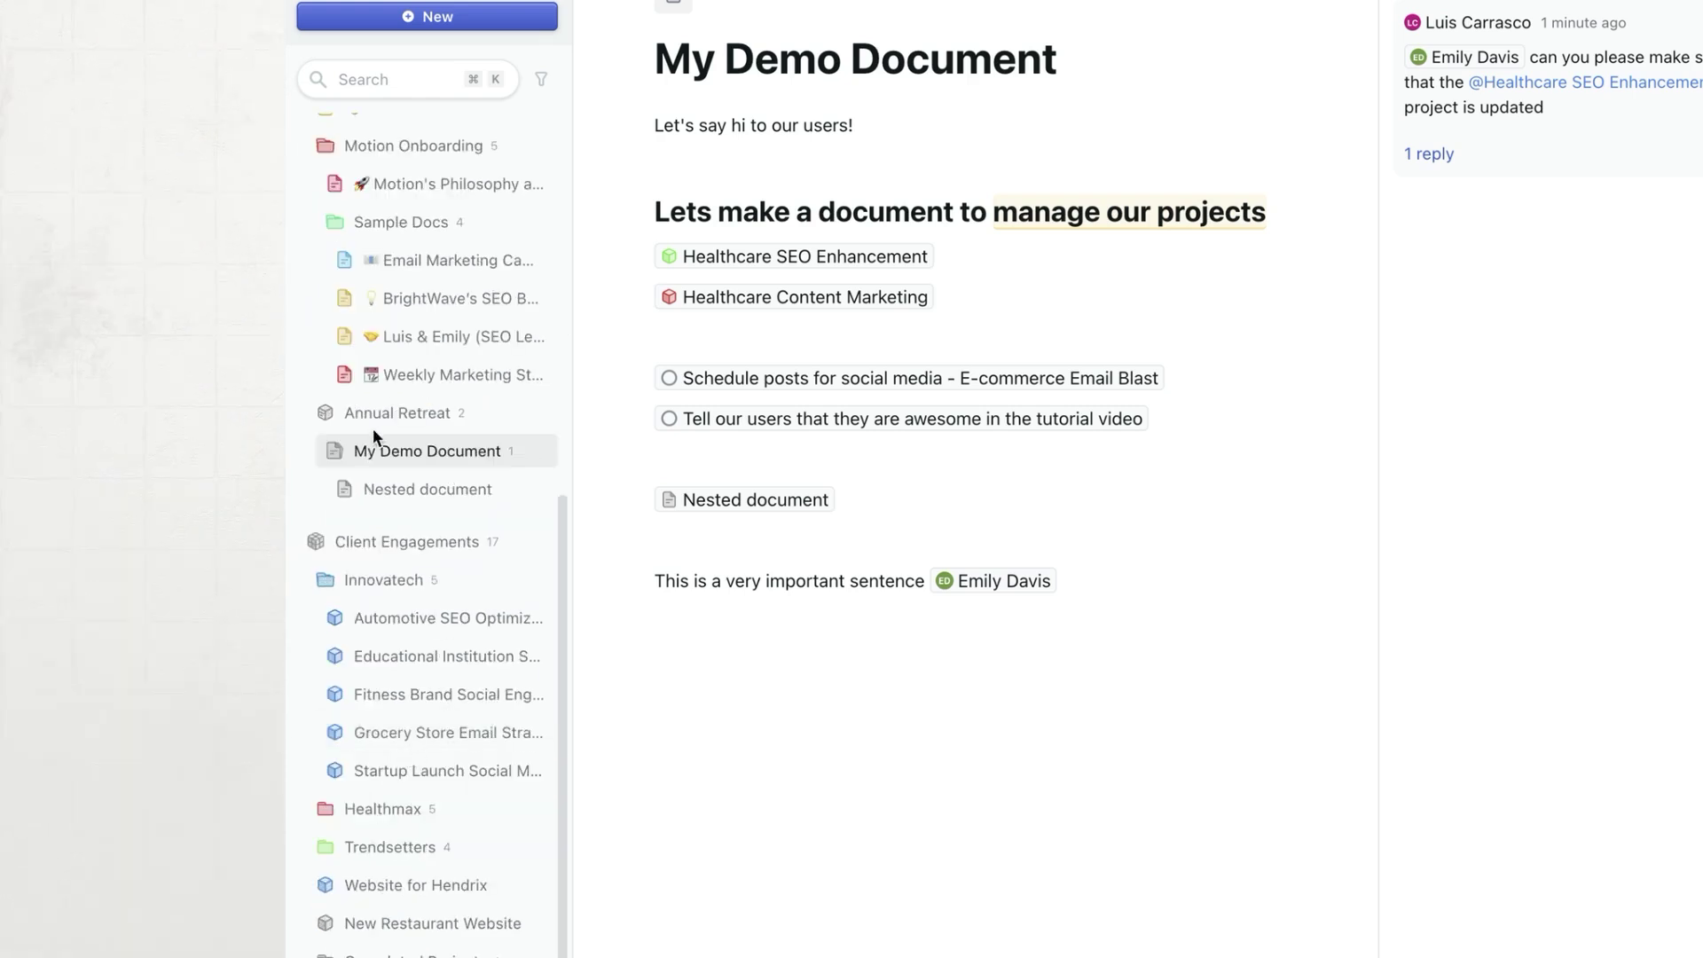
scroll(334, 372, "up", 4)
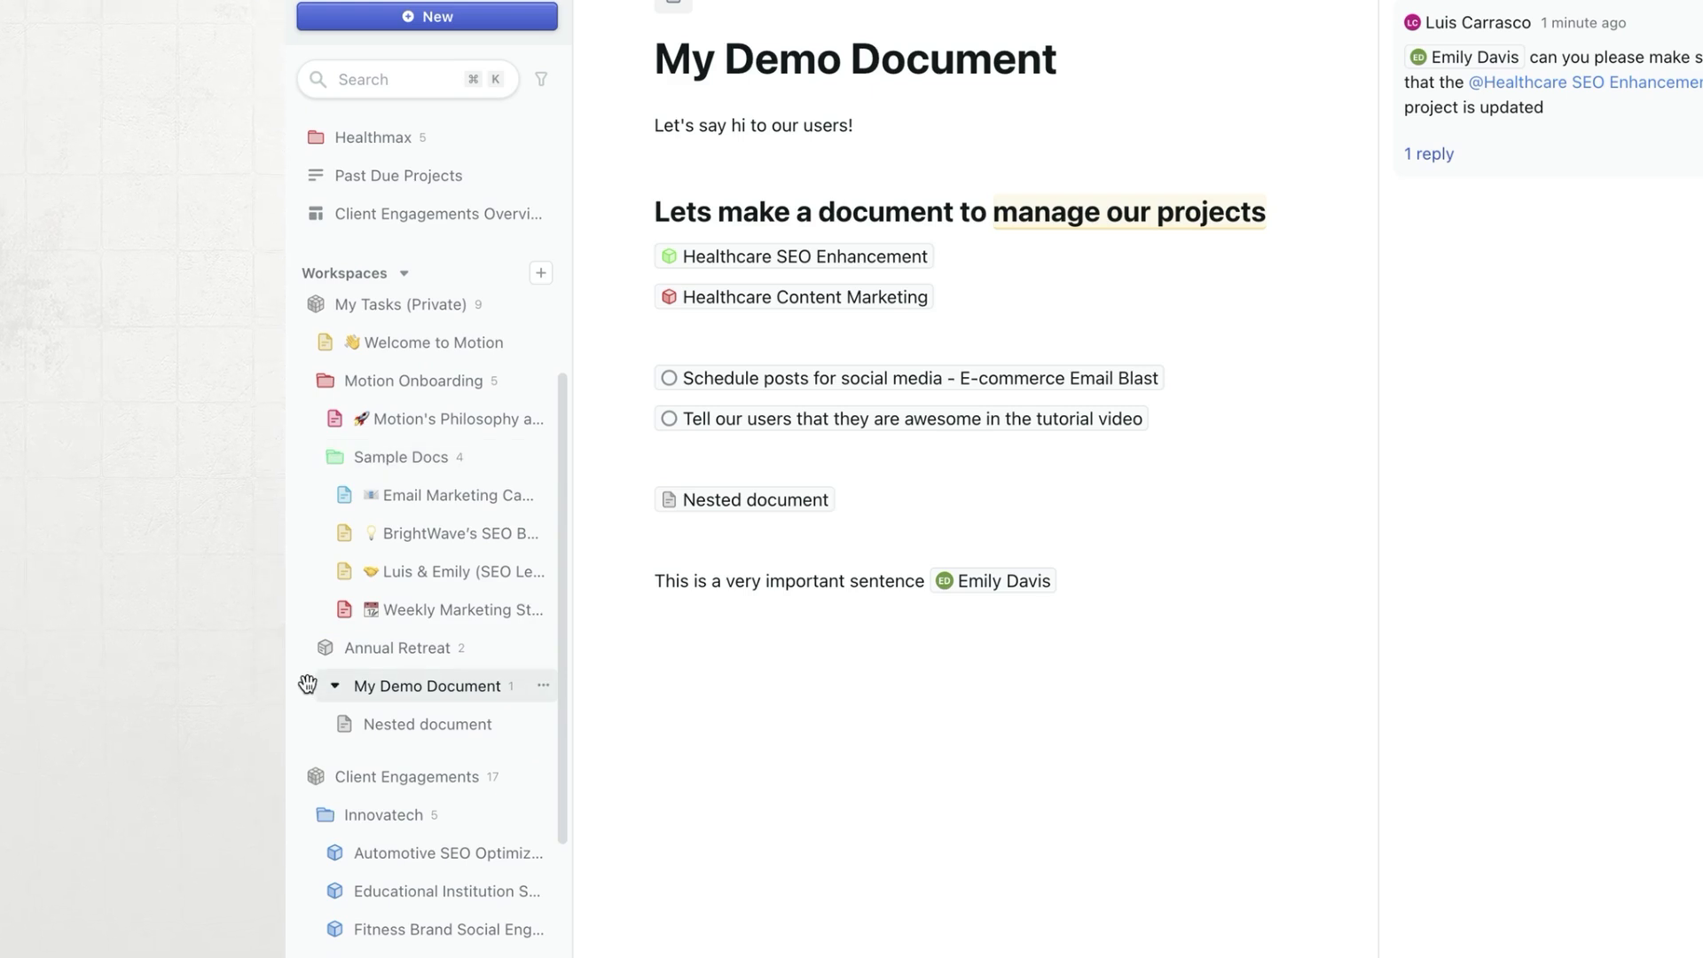
left_click_drag(307, 684, 311, 343)
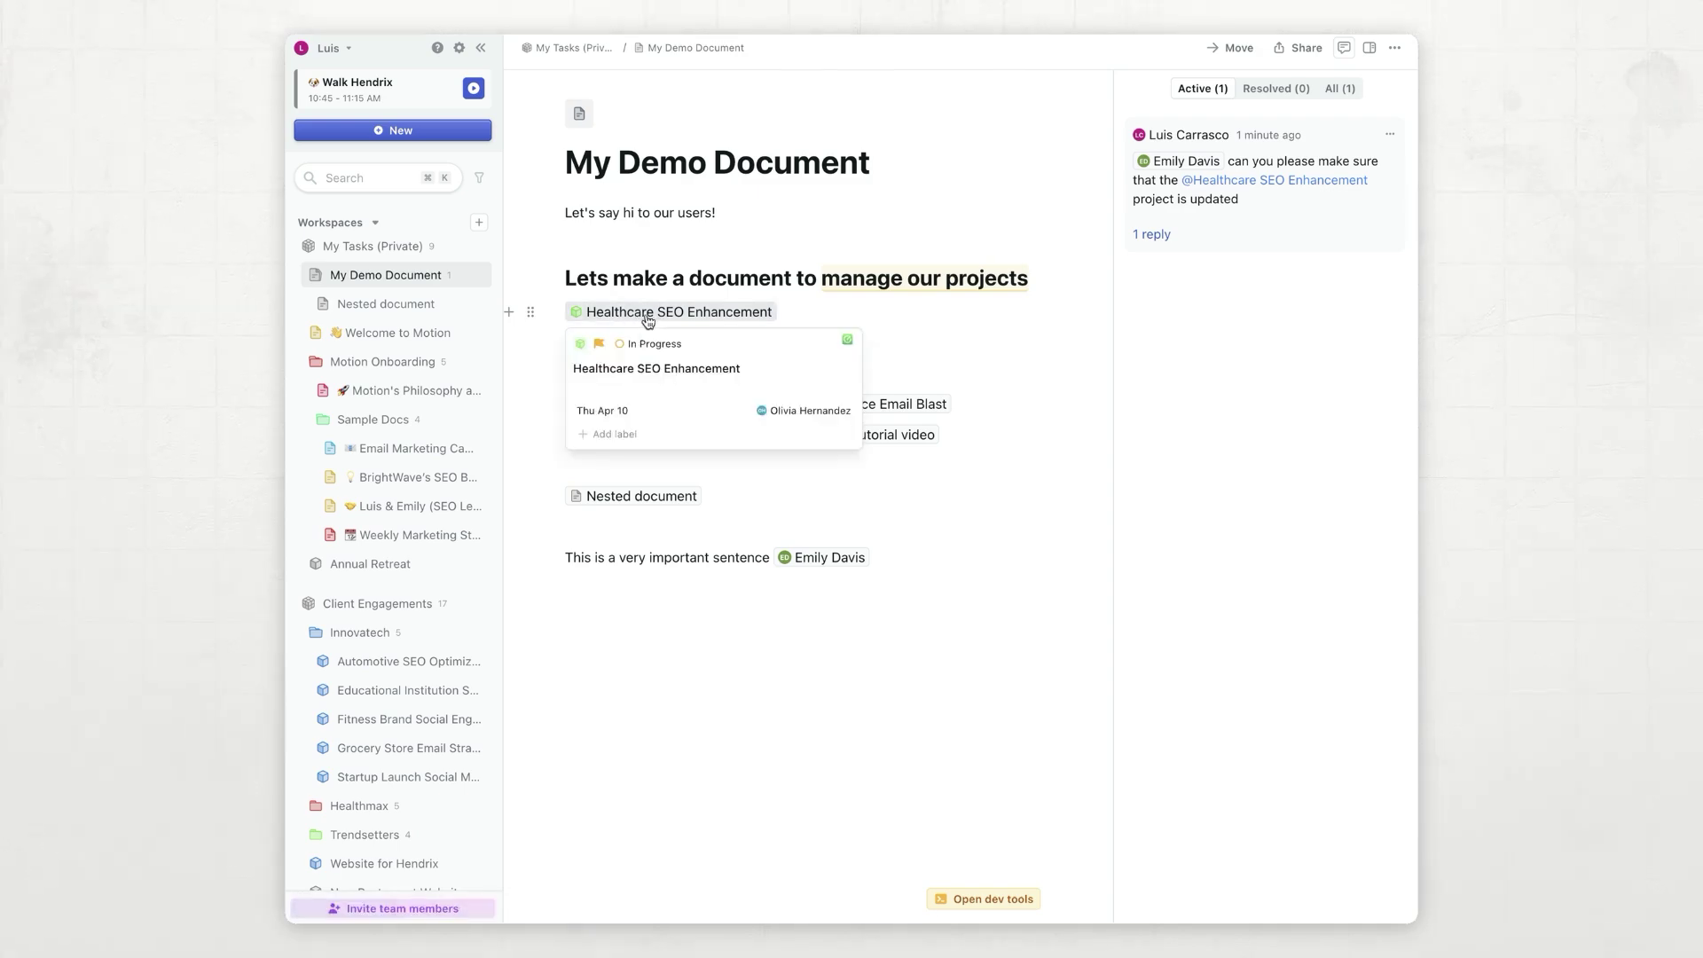
scroll(459, 571, "down", 3)
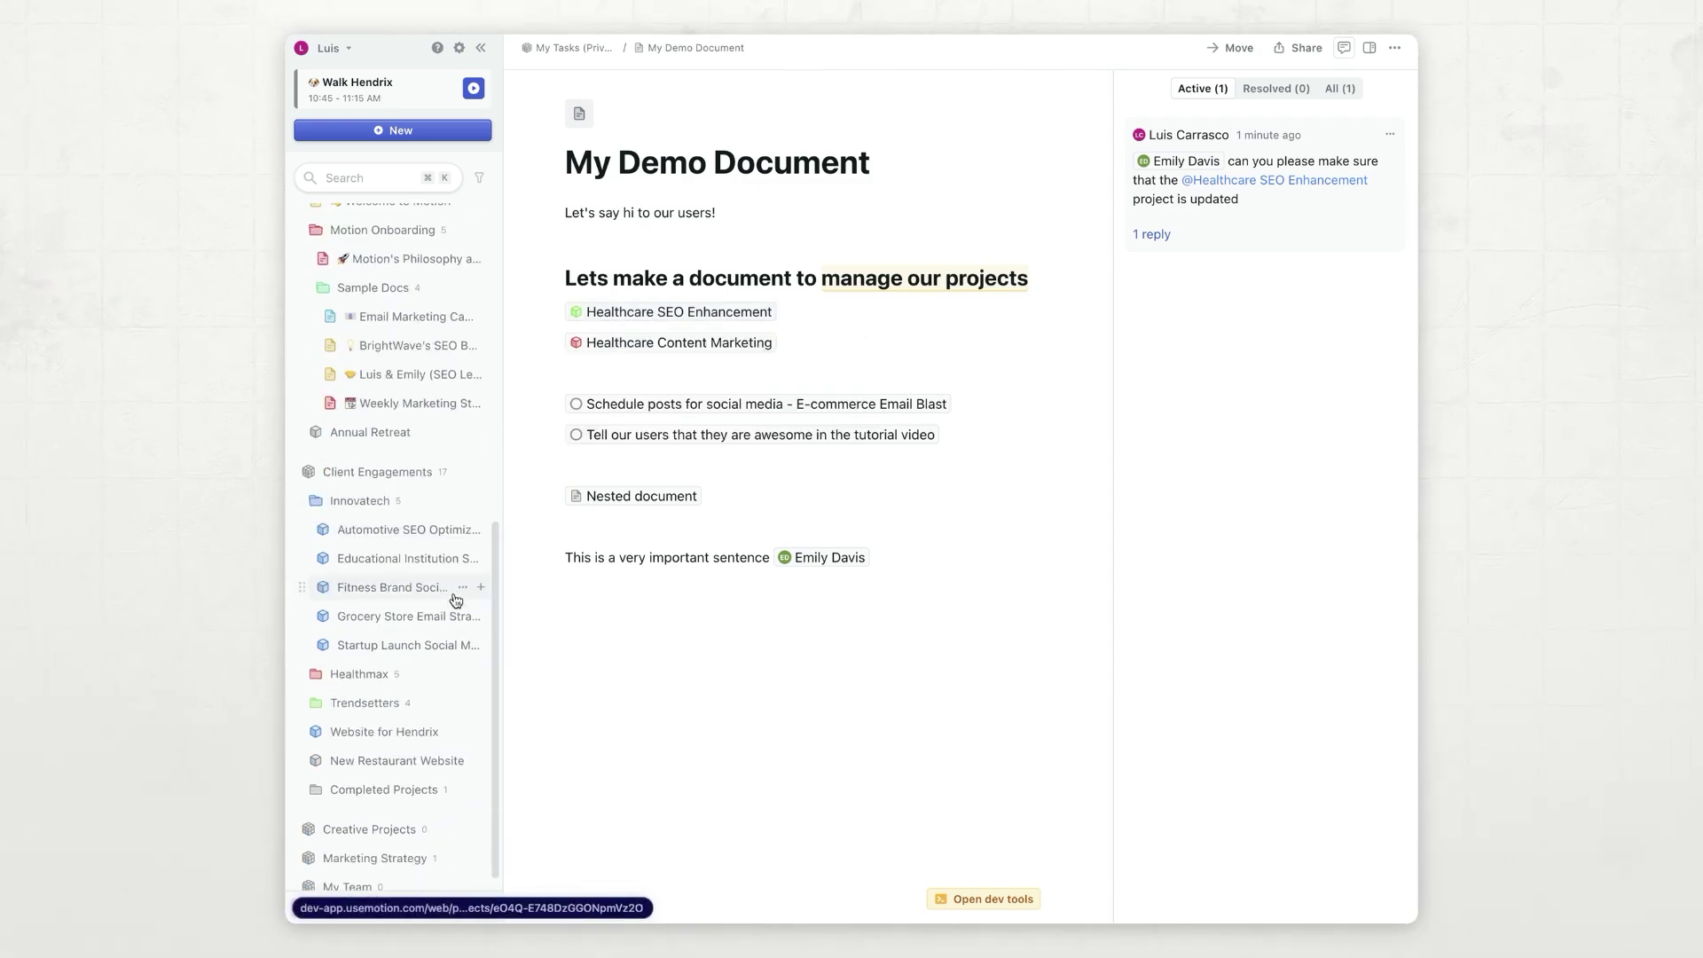
left_click(314, 702)
- Move My Demo Document into Healthcare SEO Enhancement using the 'health' filter
scroll(337, 577, "up", 5)
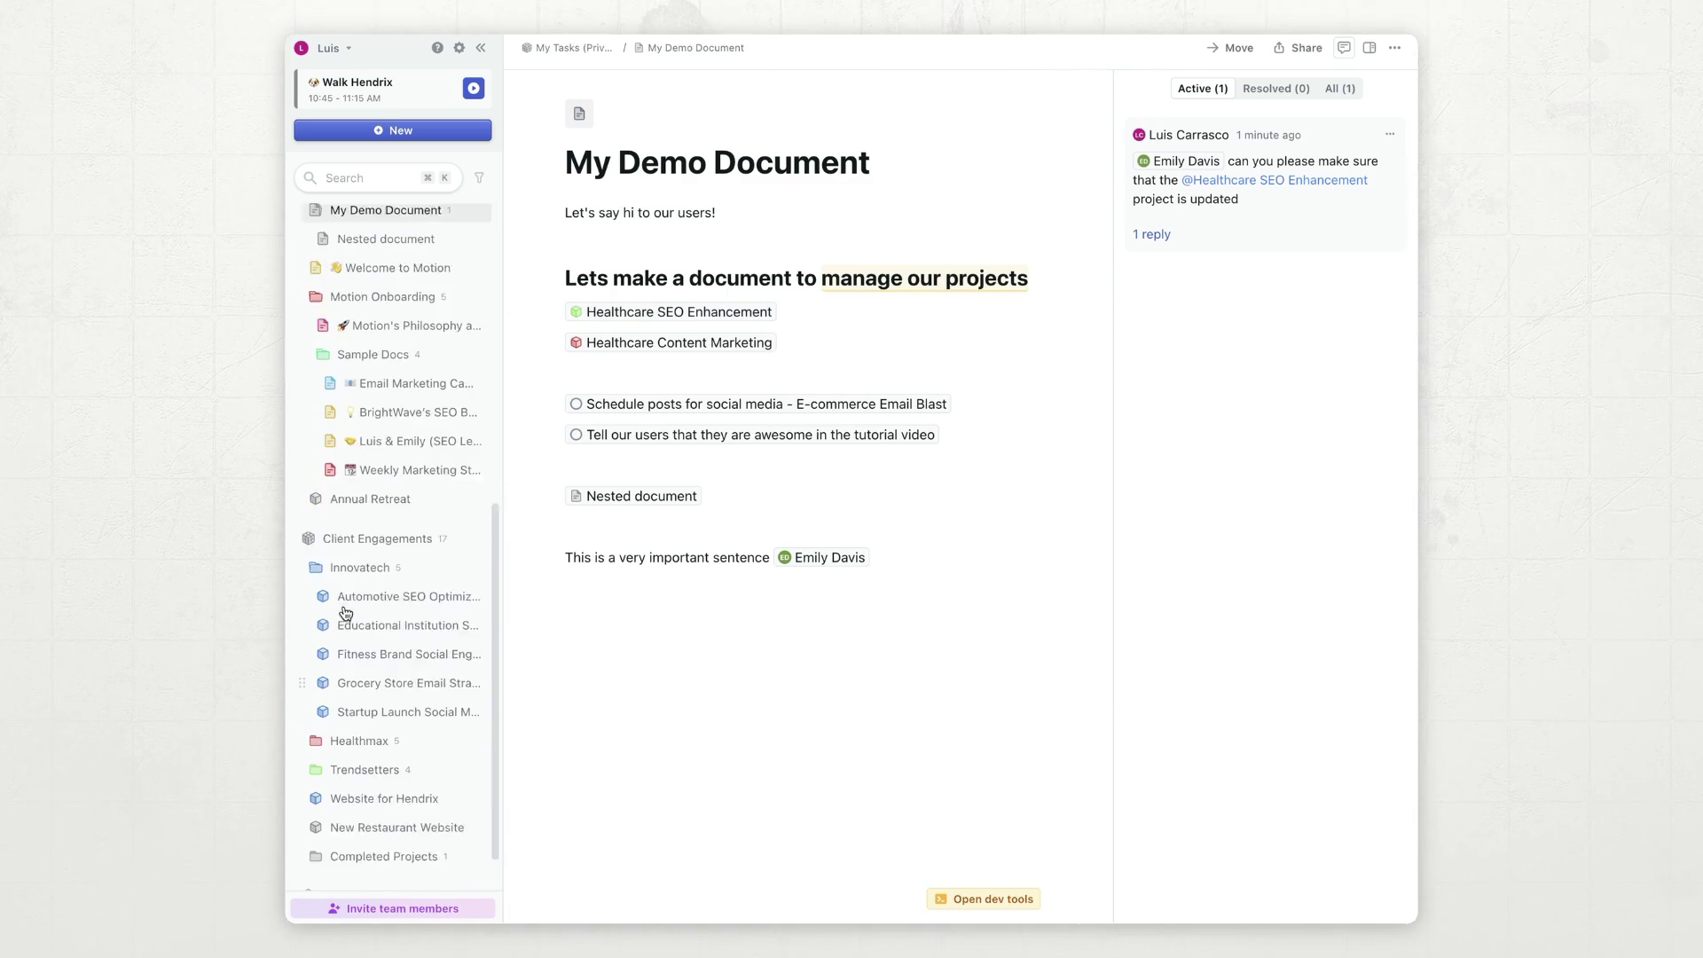
left_click(1232, 50)
type("health")
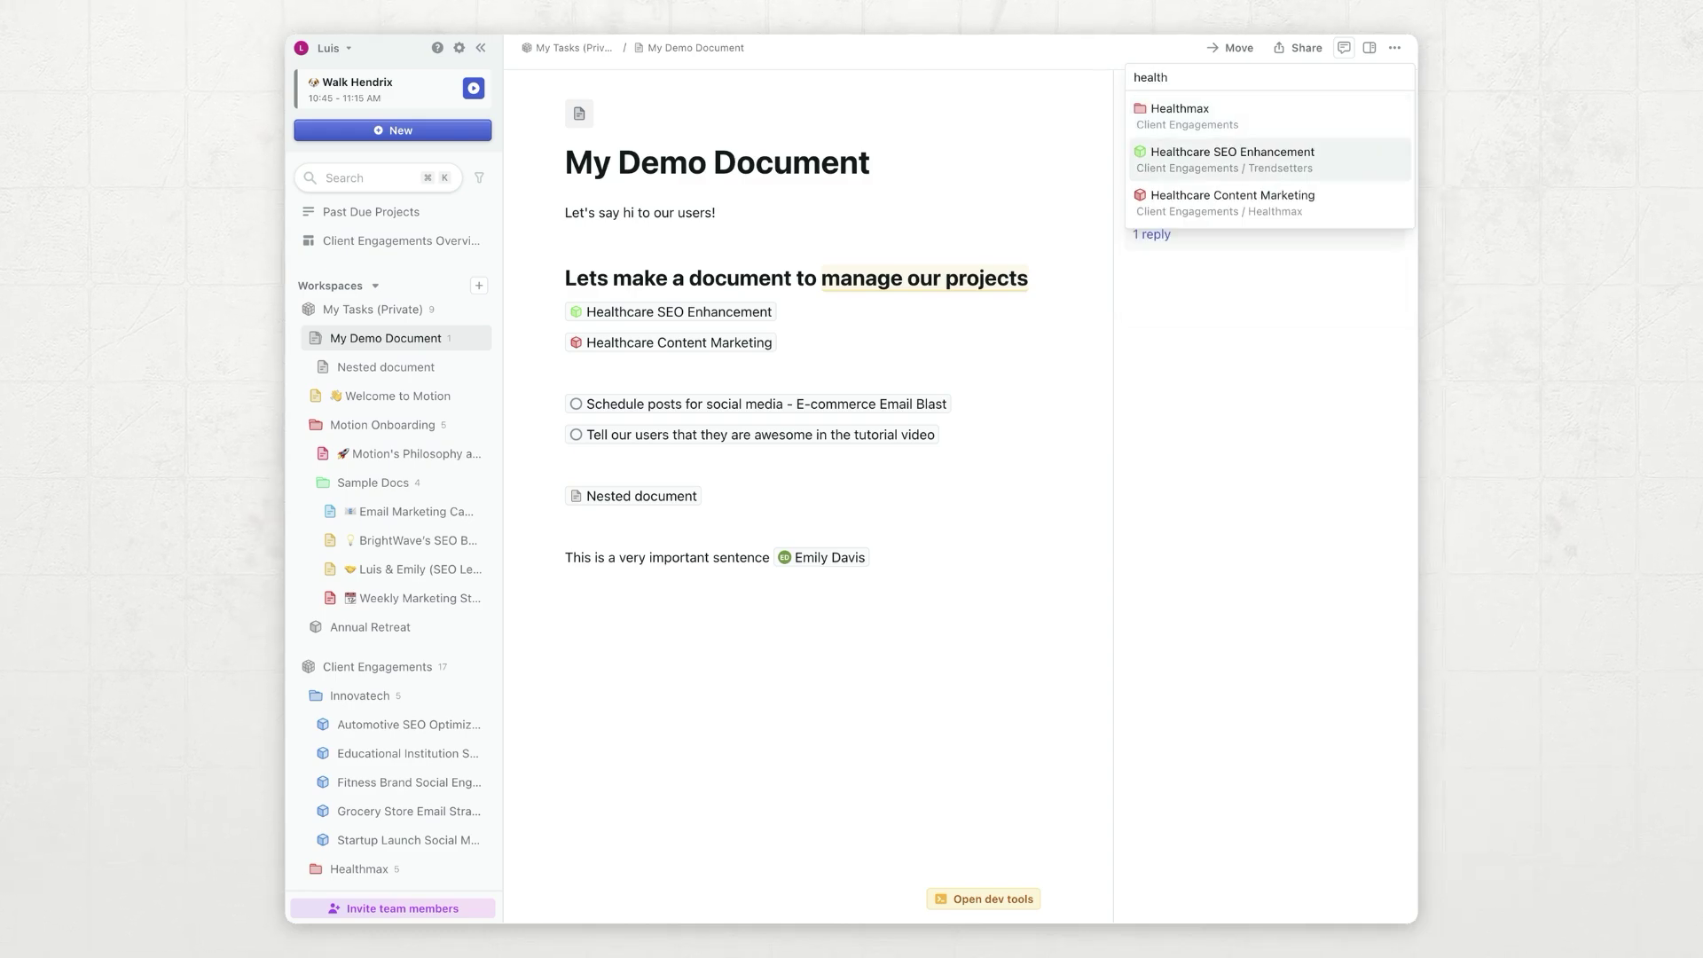
key("Return")
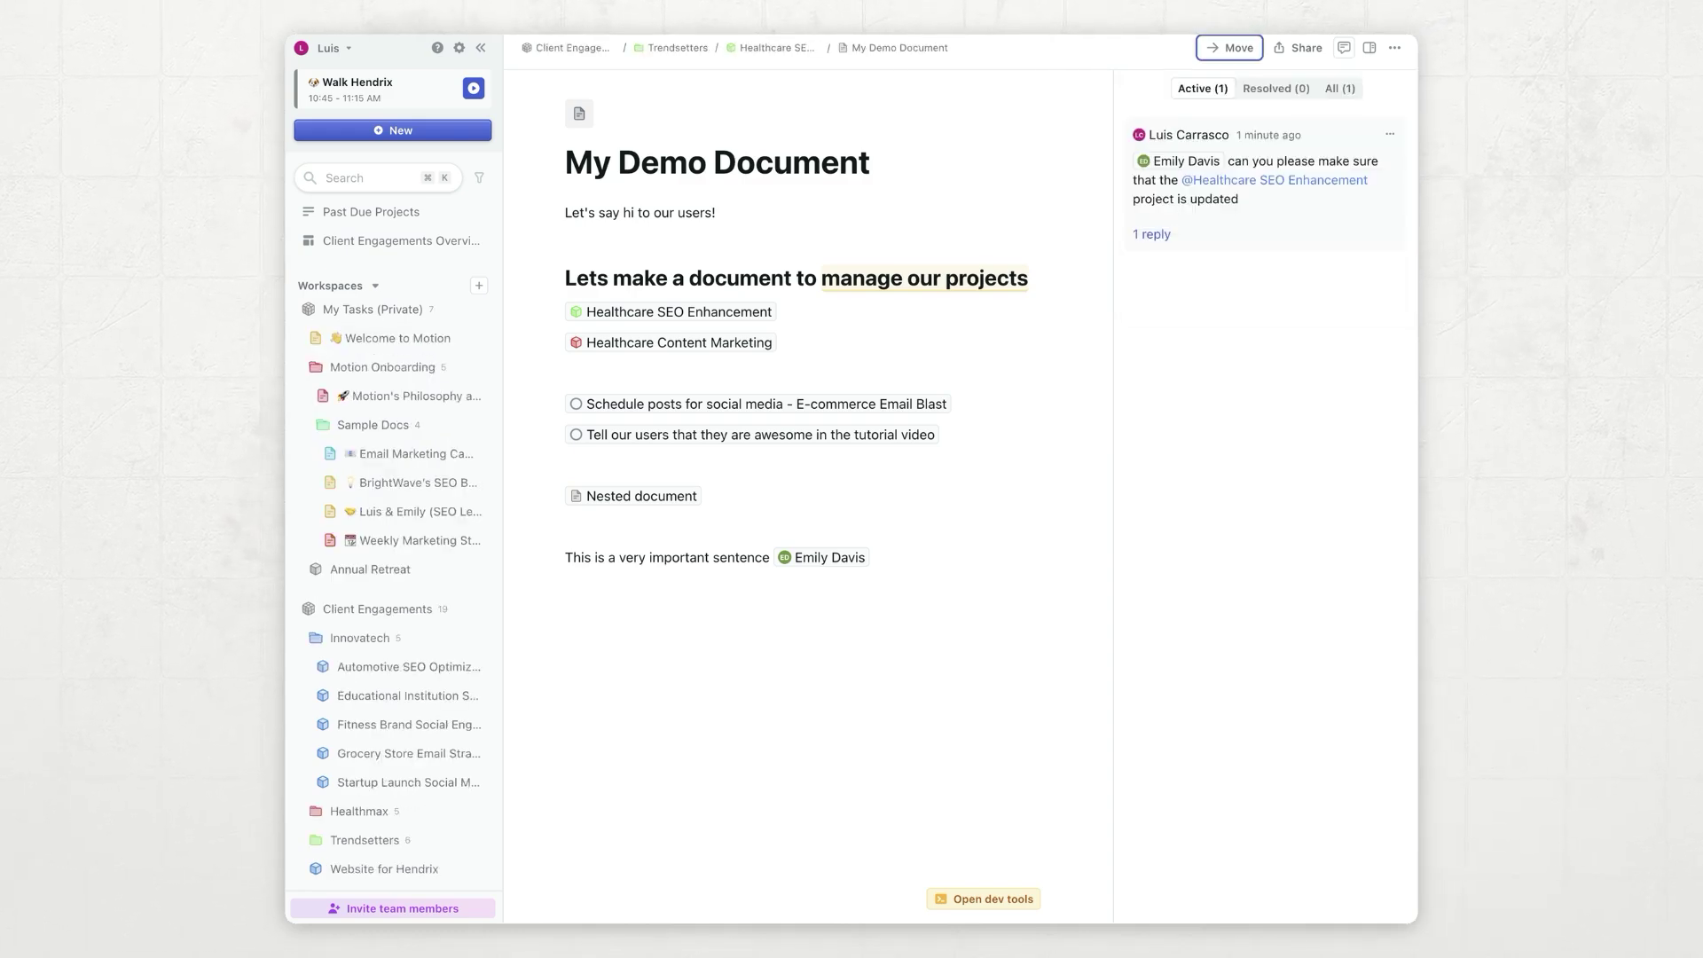
- Expand Trendsetters and Healthcare SEO Enhancement in the sidebar and reopen My Demo Document there
scroll(360, 531, "down", 3)
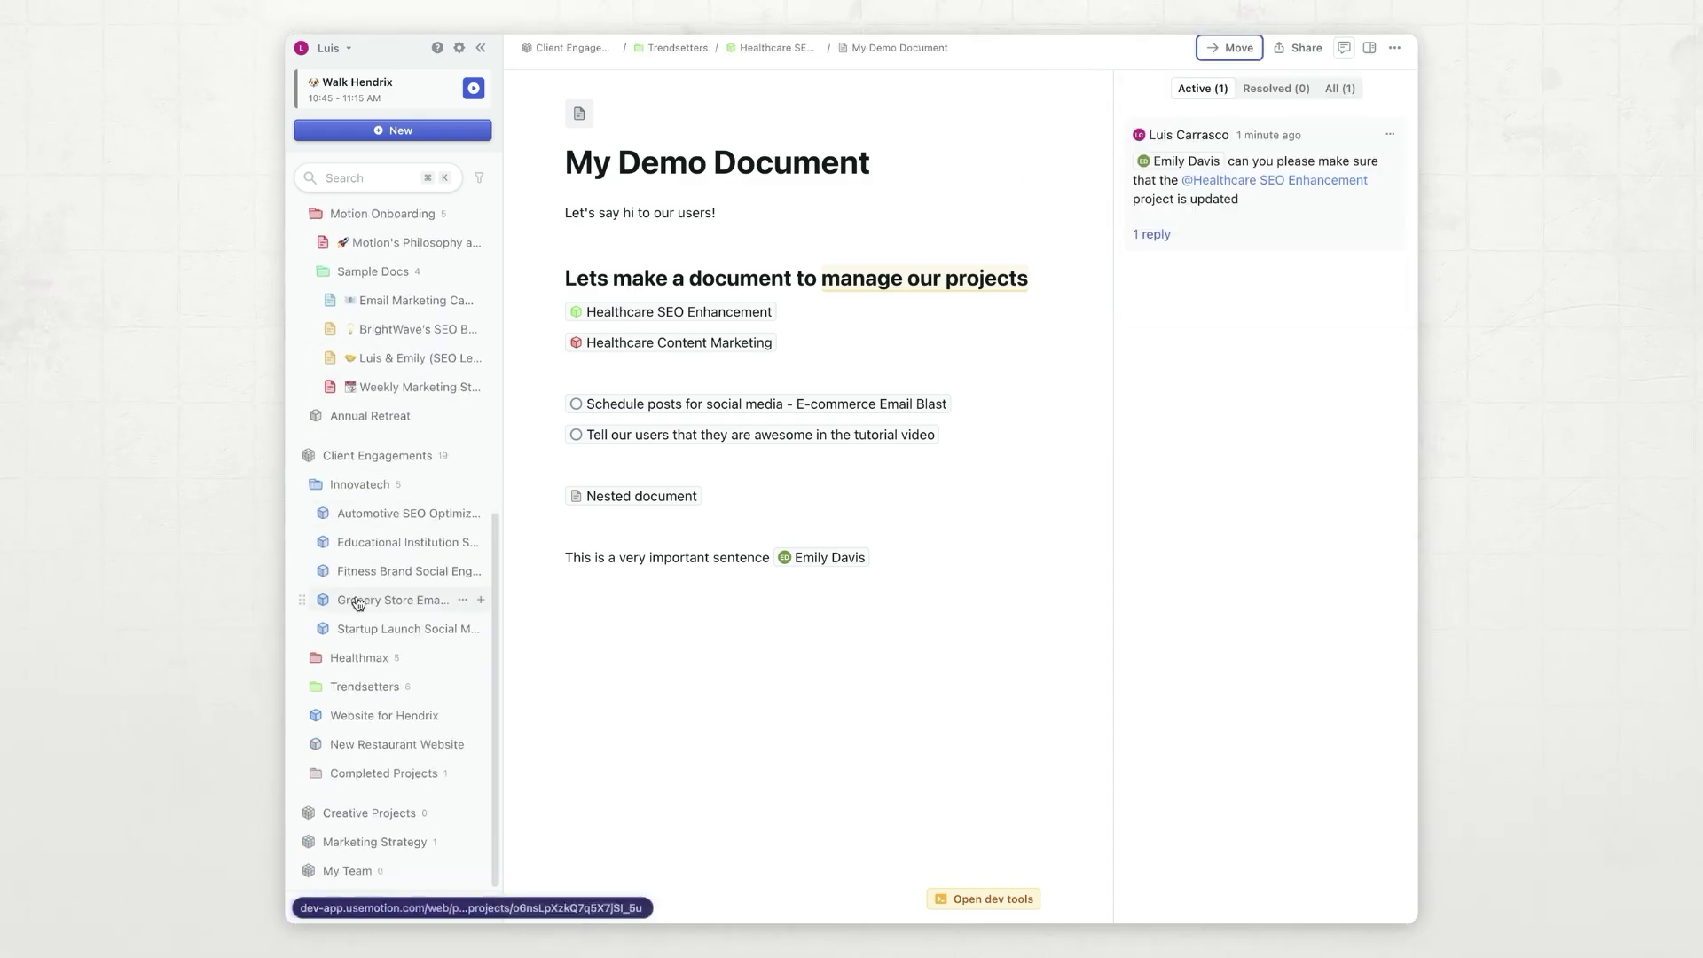
left_click(316, 689)
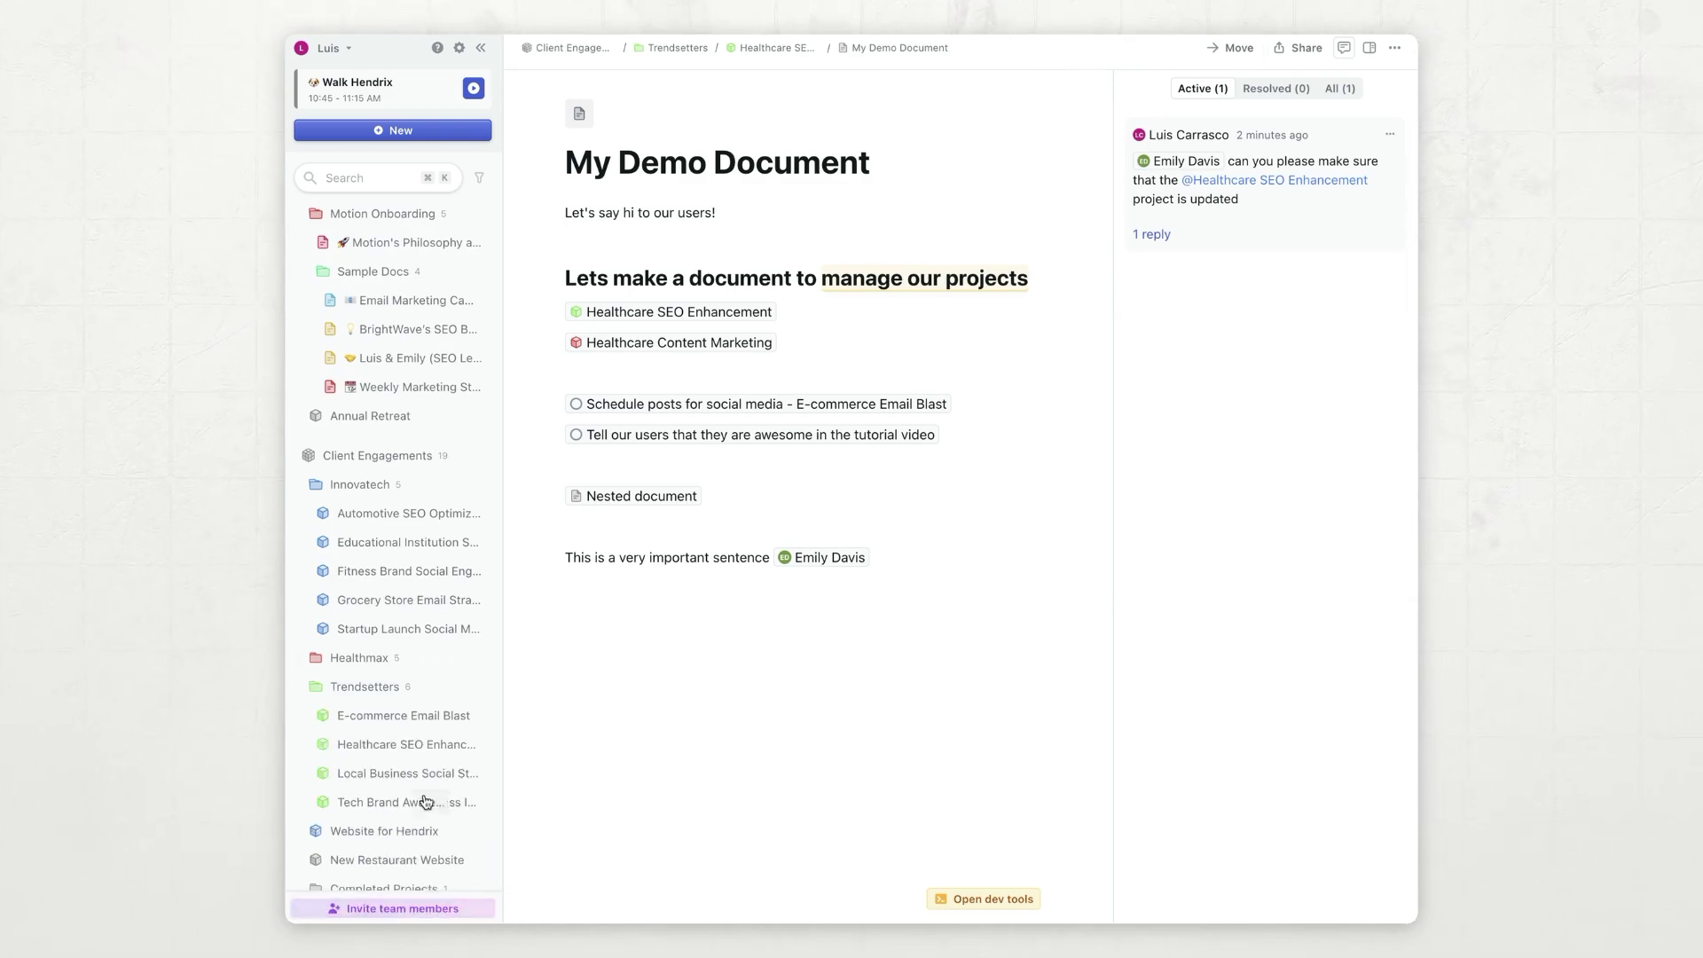
left_click(321, 746)
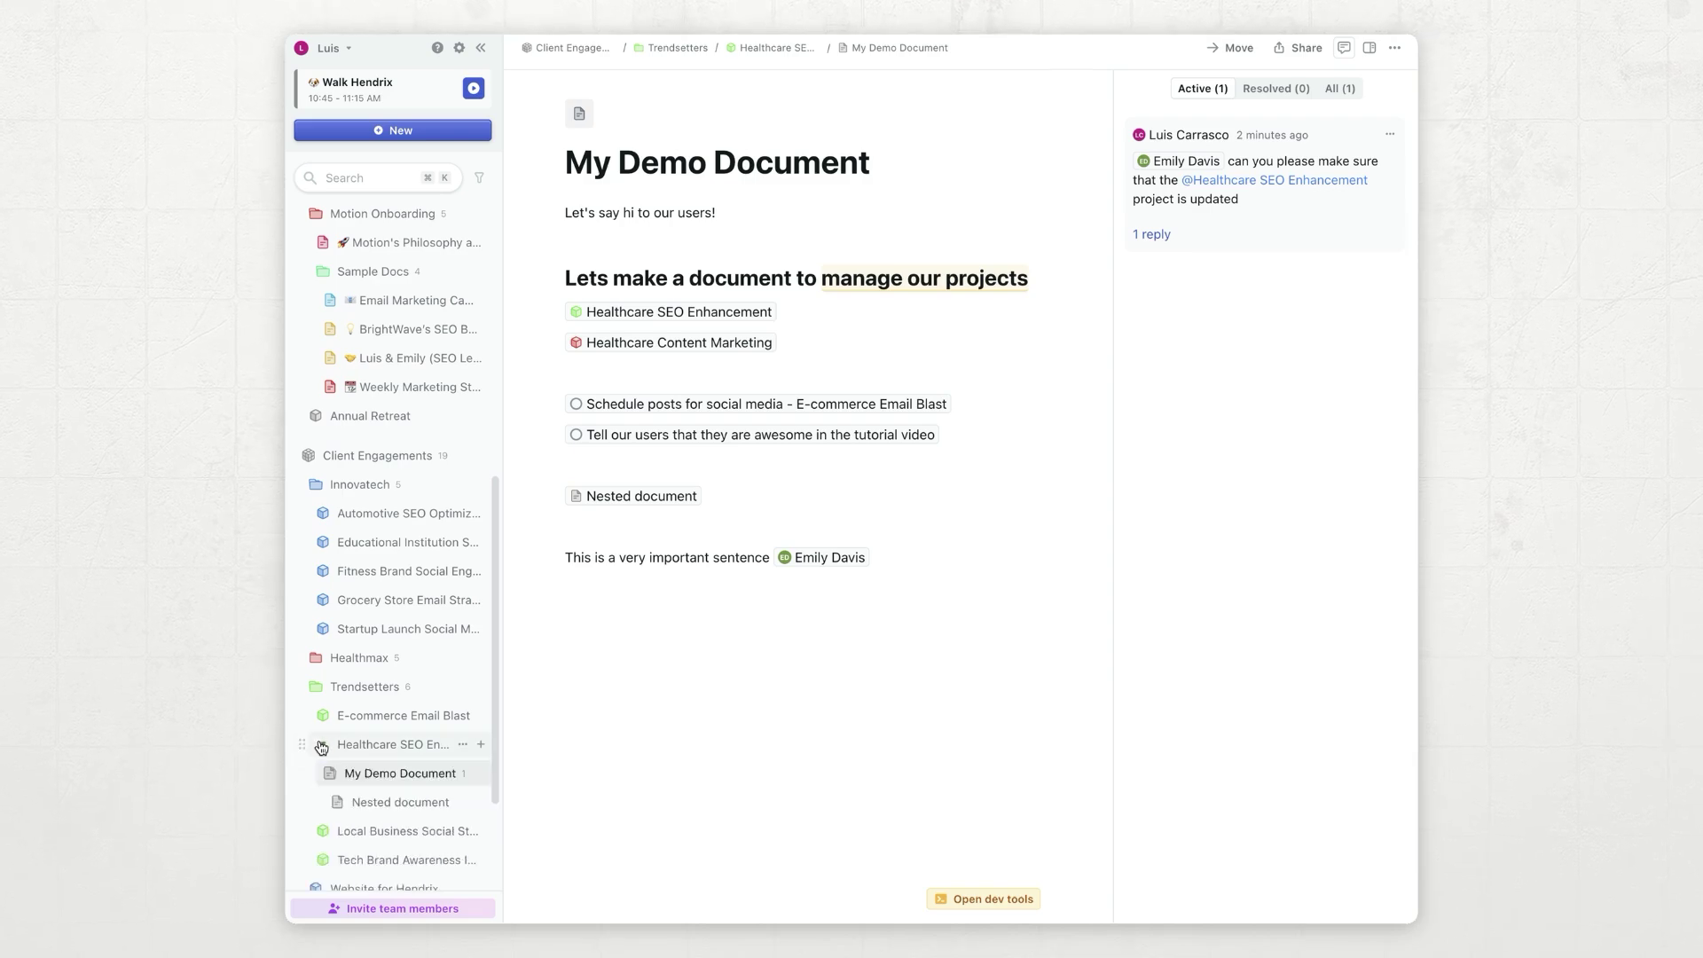
left_click(387, 777)
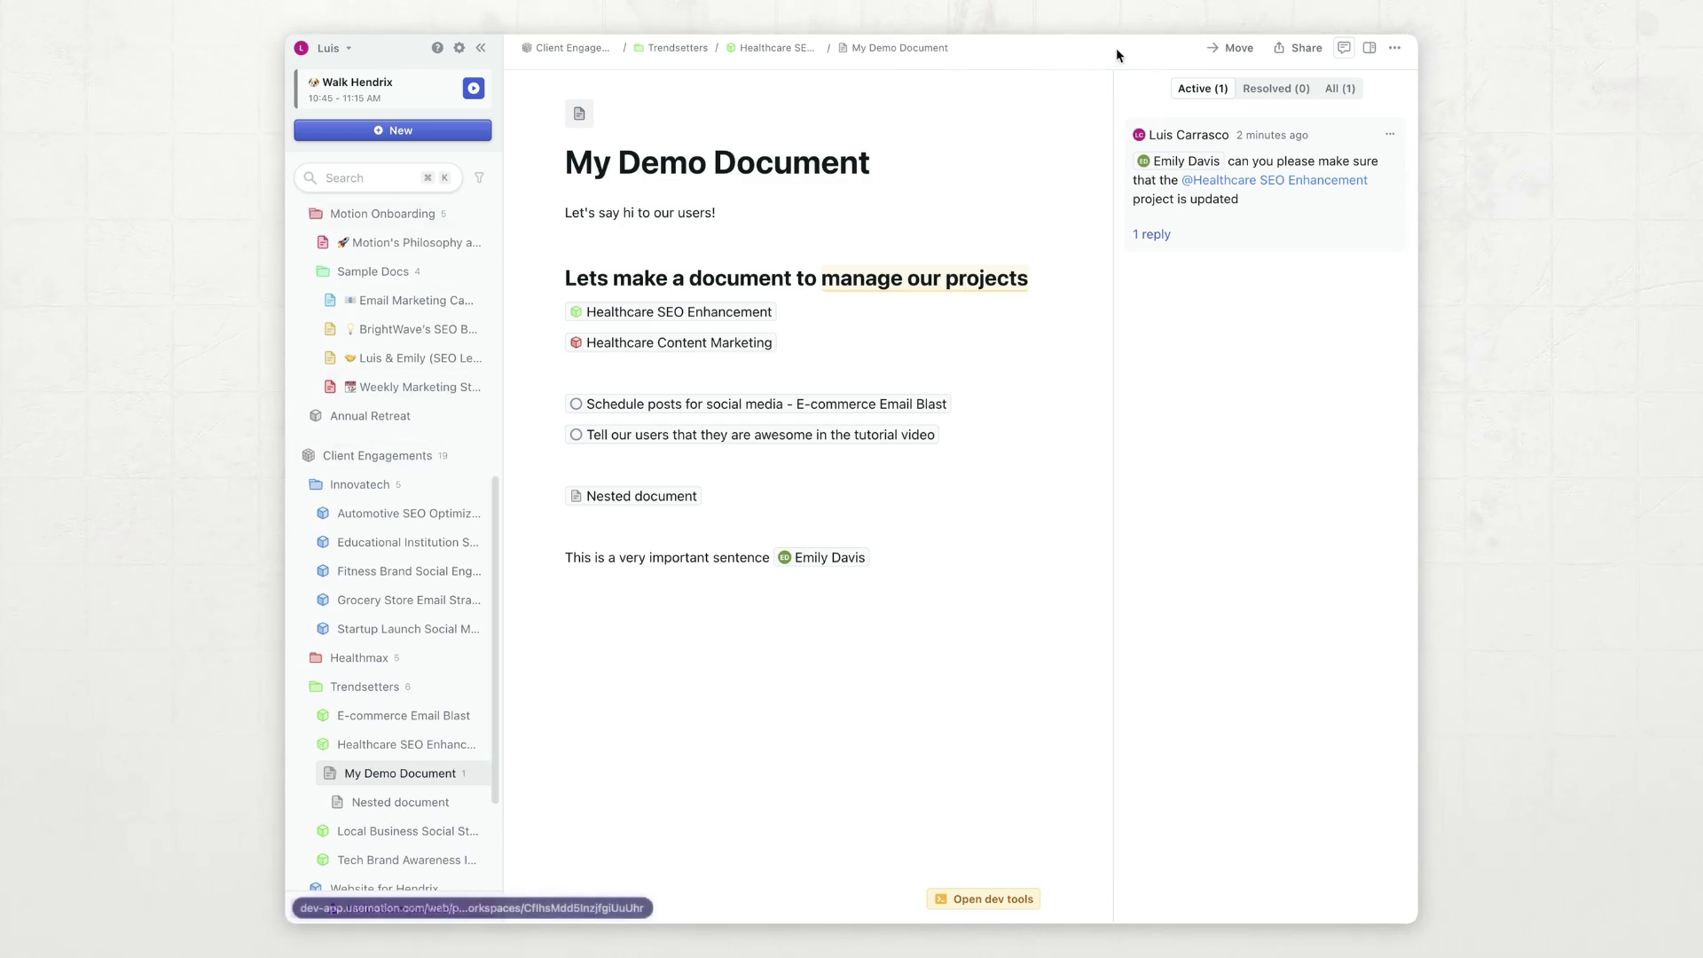
- Invite the selected teammate to My Demo Document with Full Access, then close the Share dialog
left_click(1287, 51)
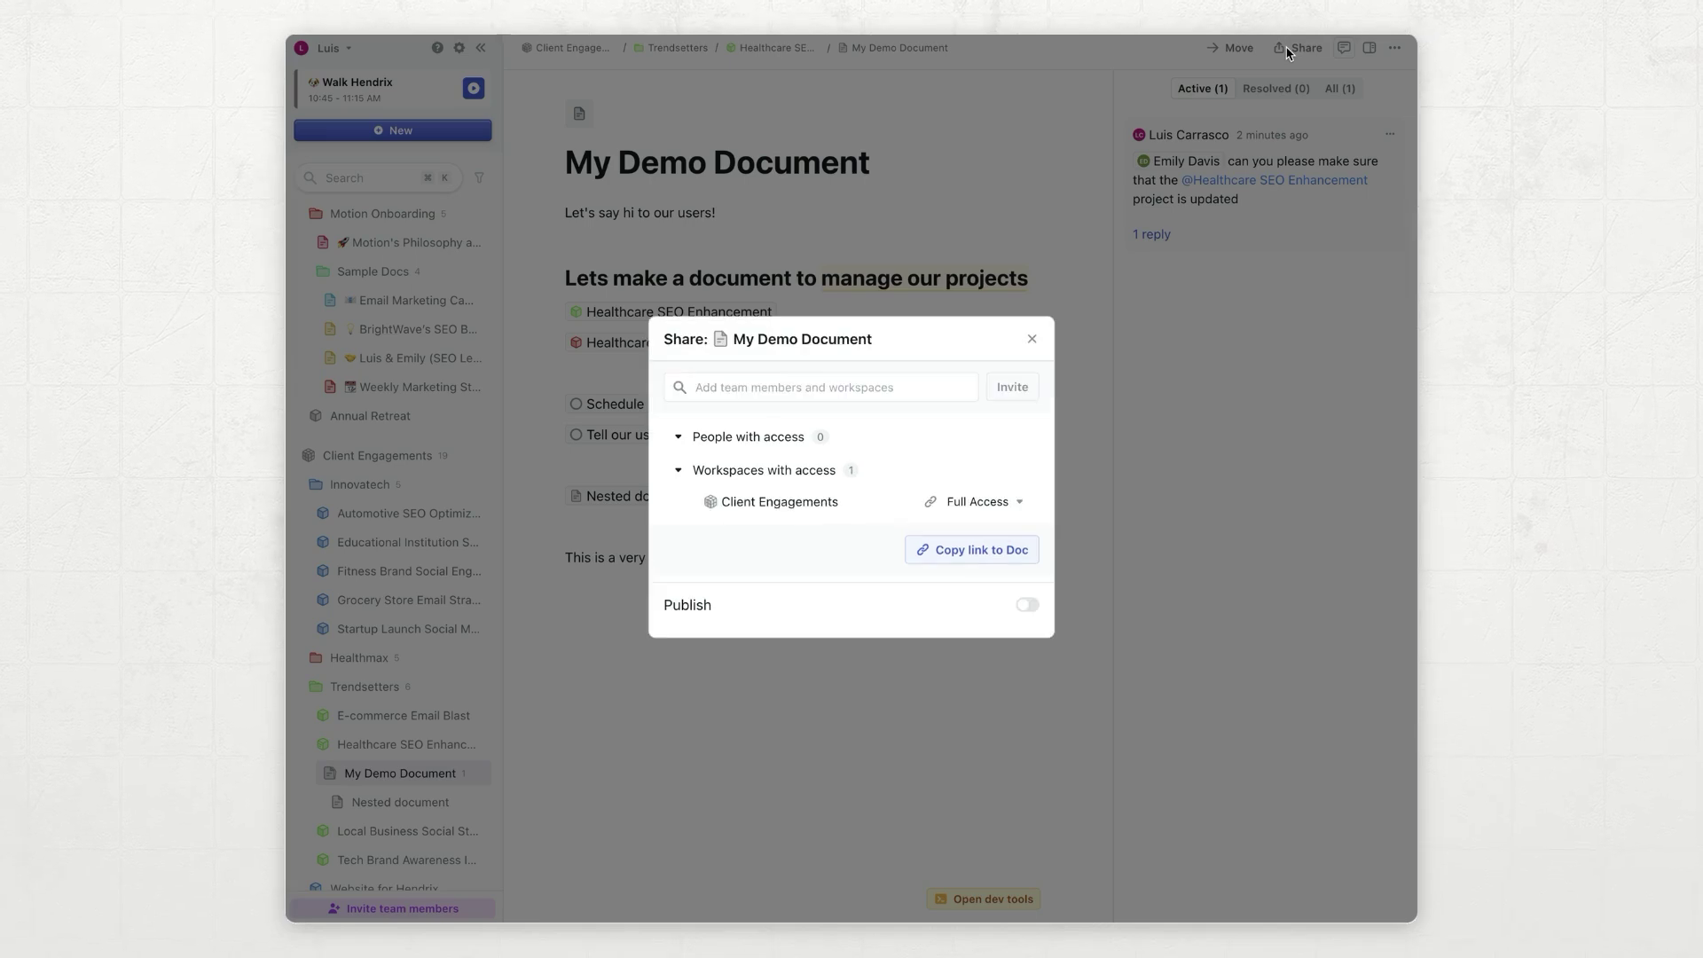
left_click(925, 379)
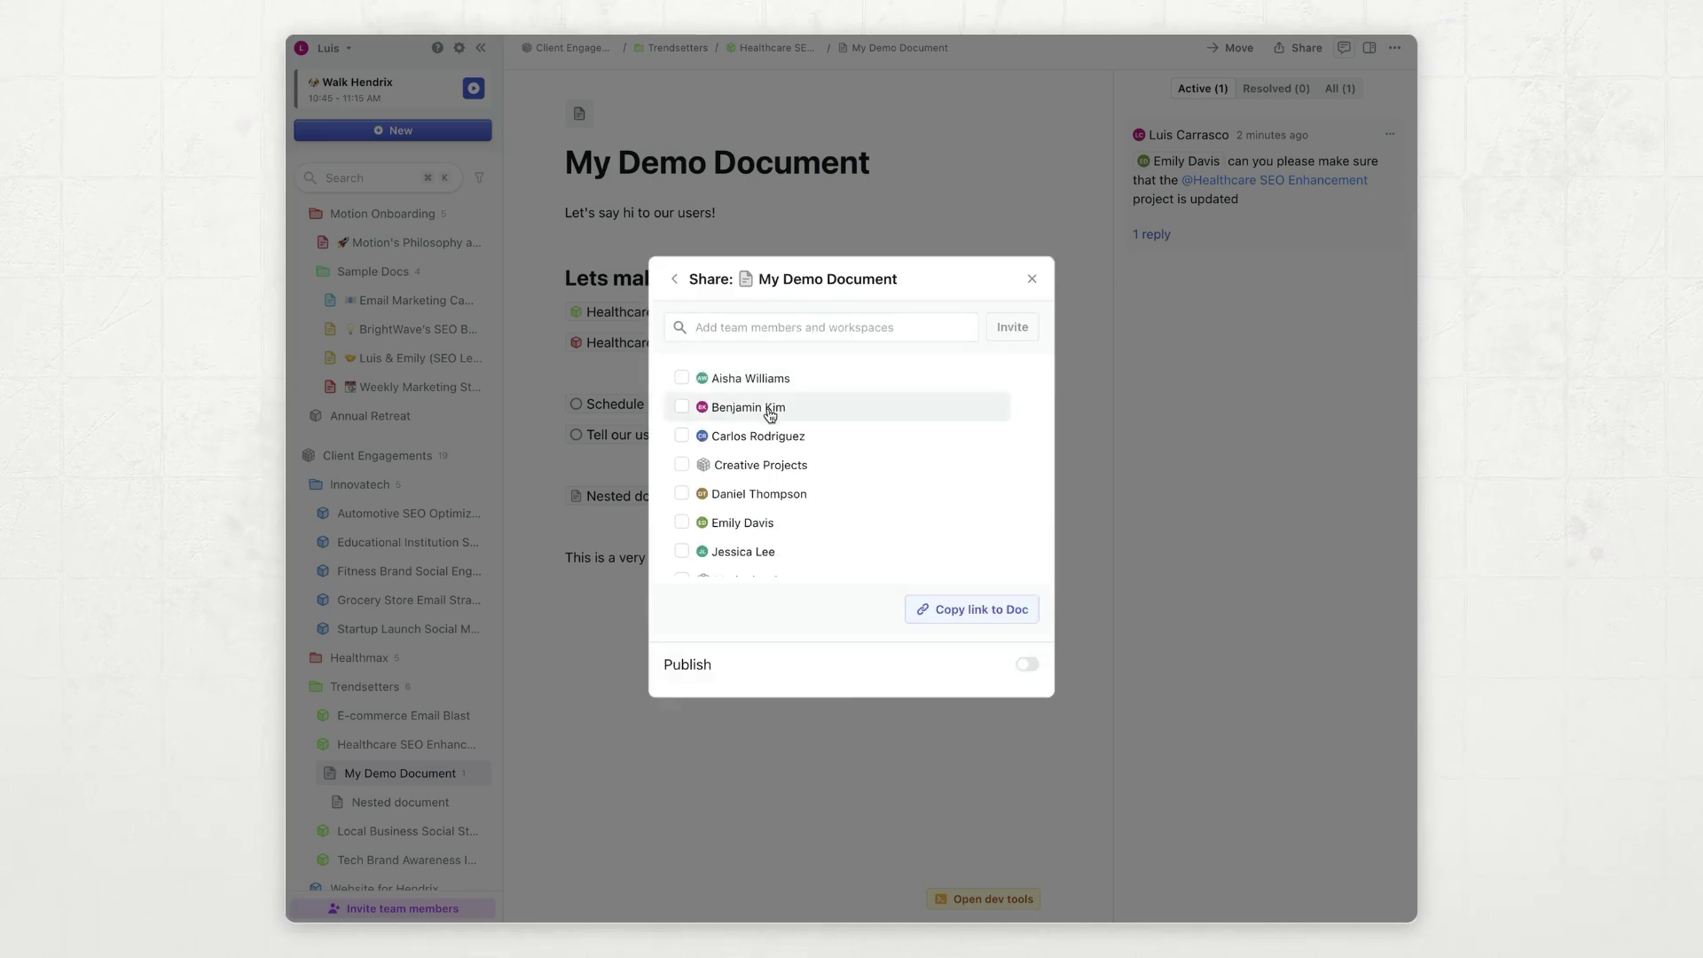
left_click(787, 499)
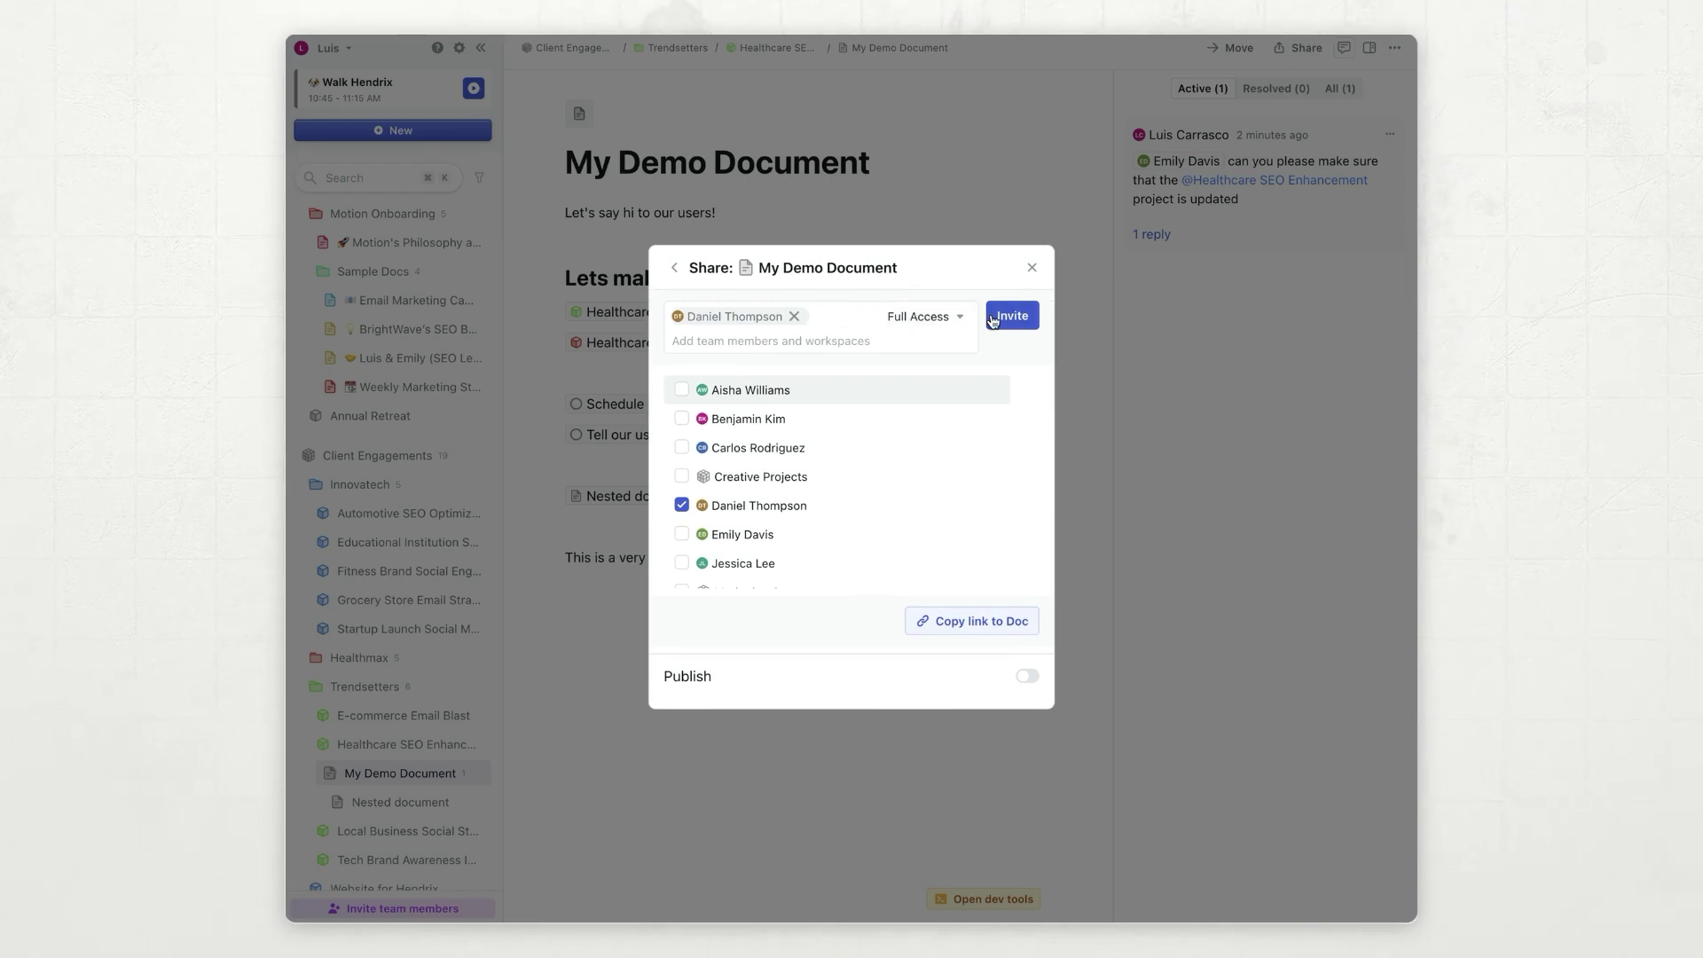
left_click(1001, 321)
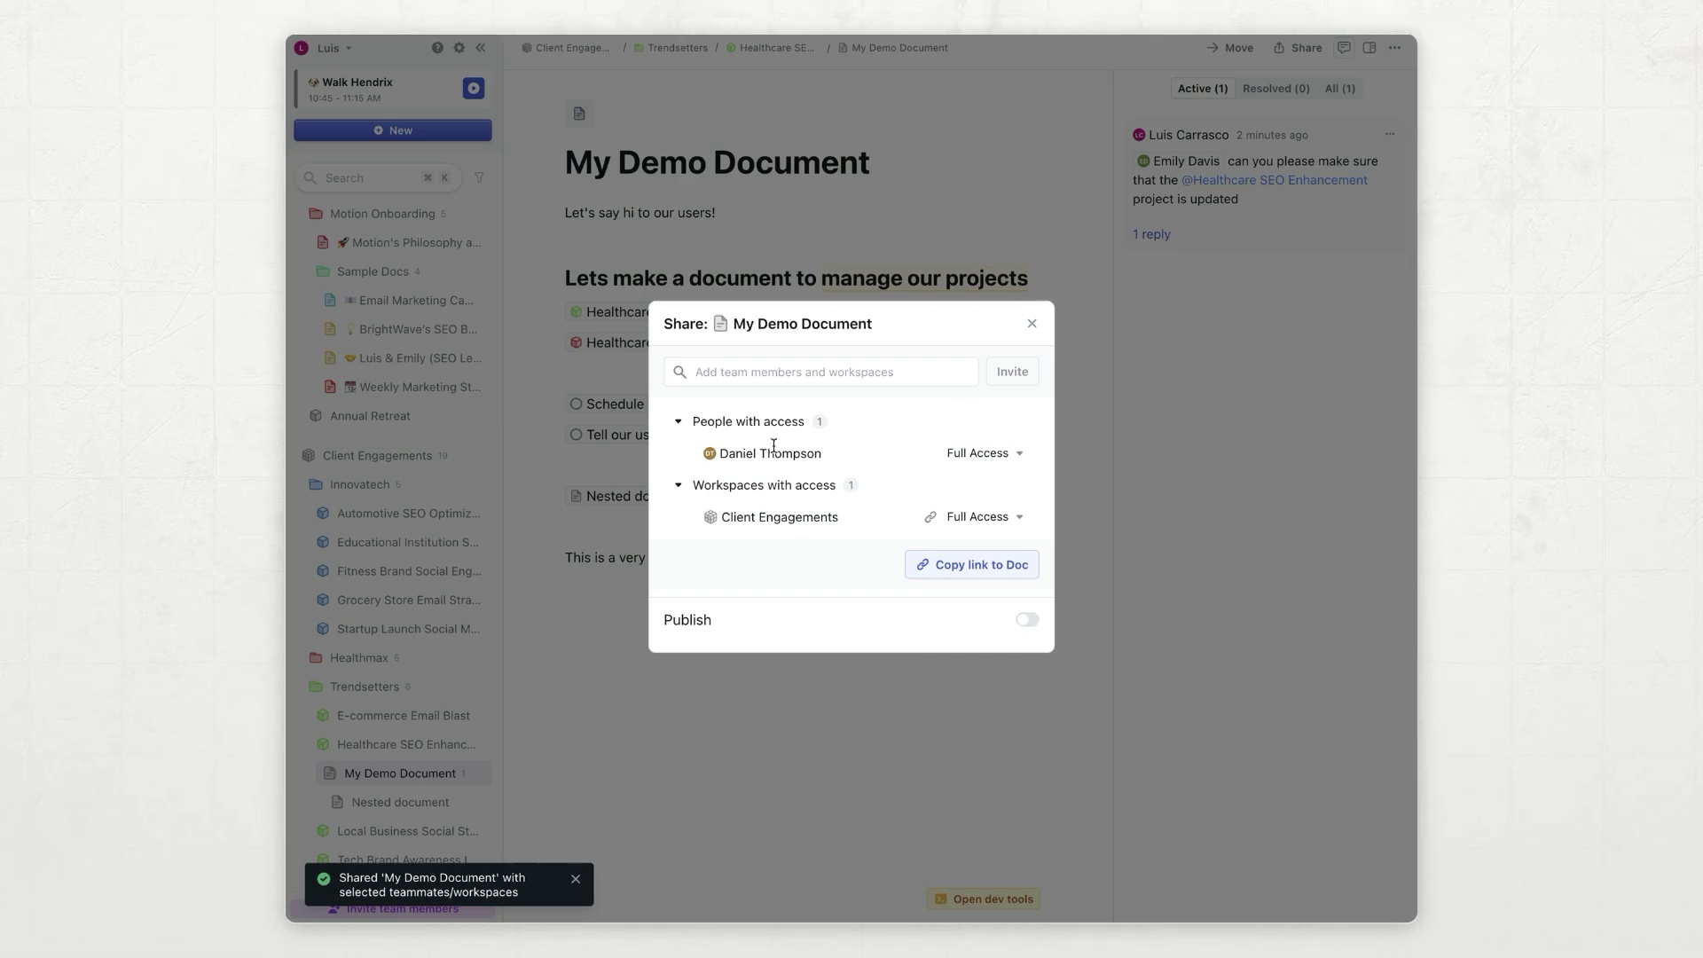
left_click(1032, 323)
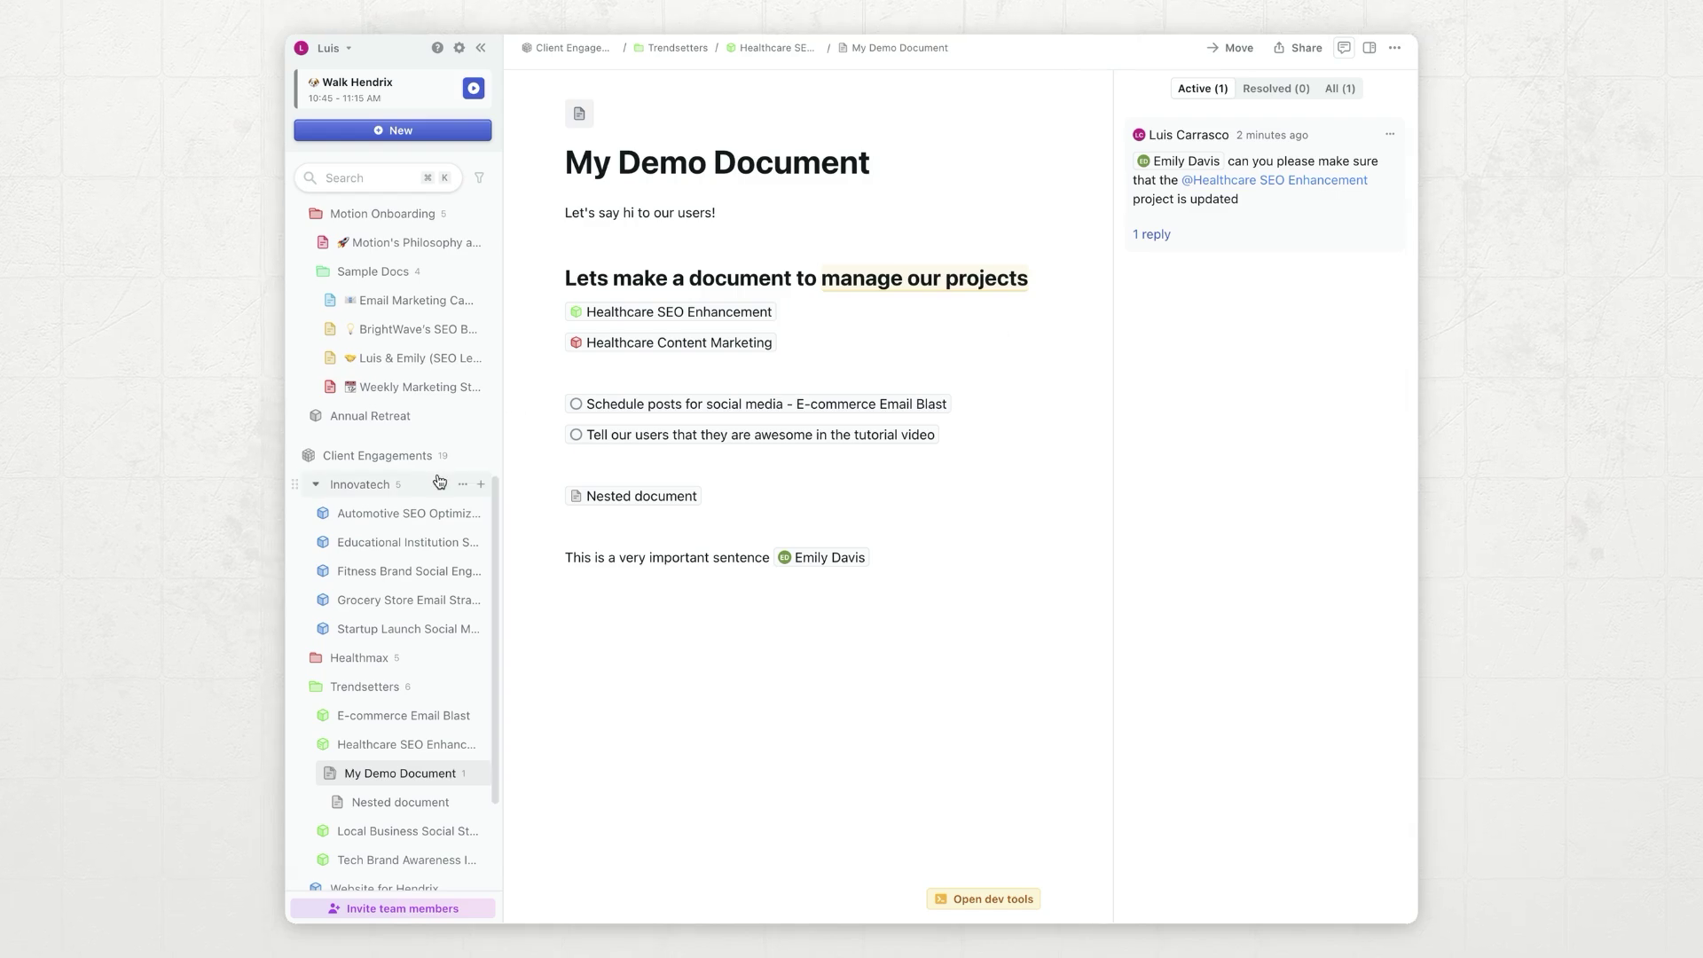
scroll(384, 490, "down", 3)
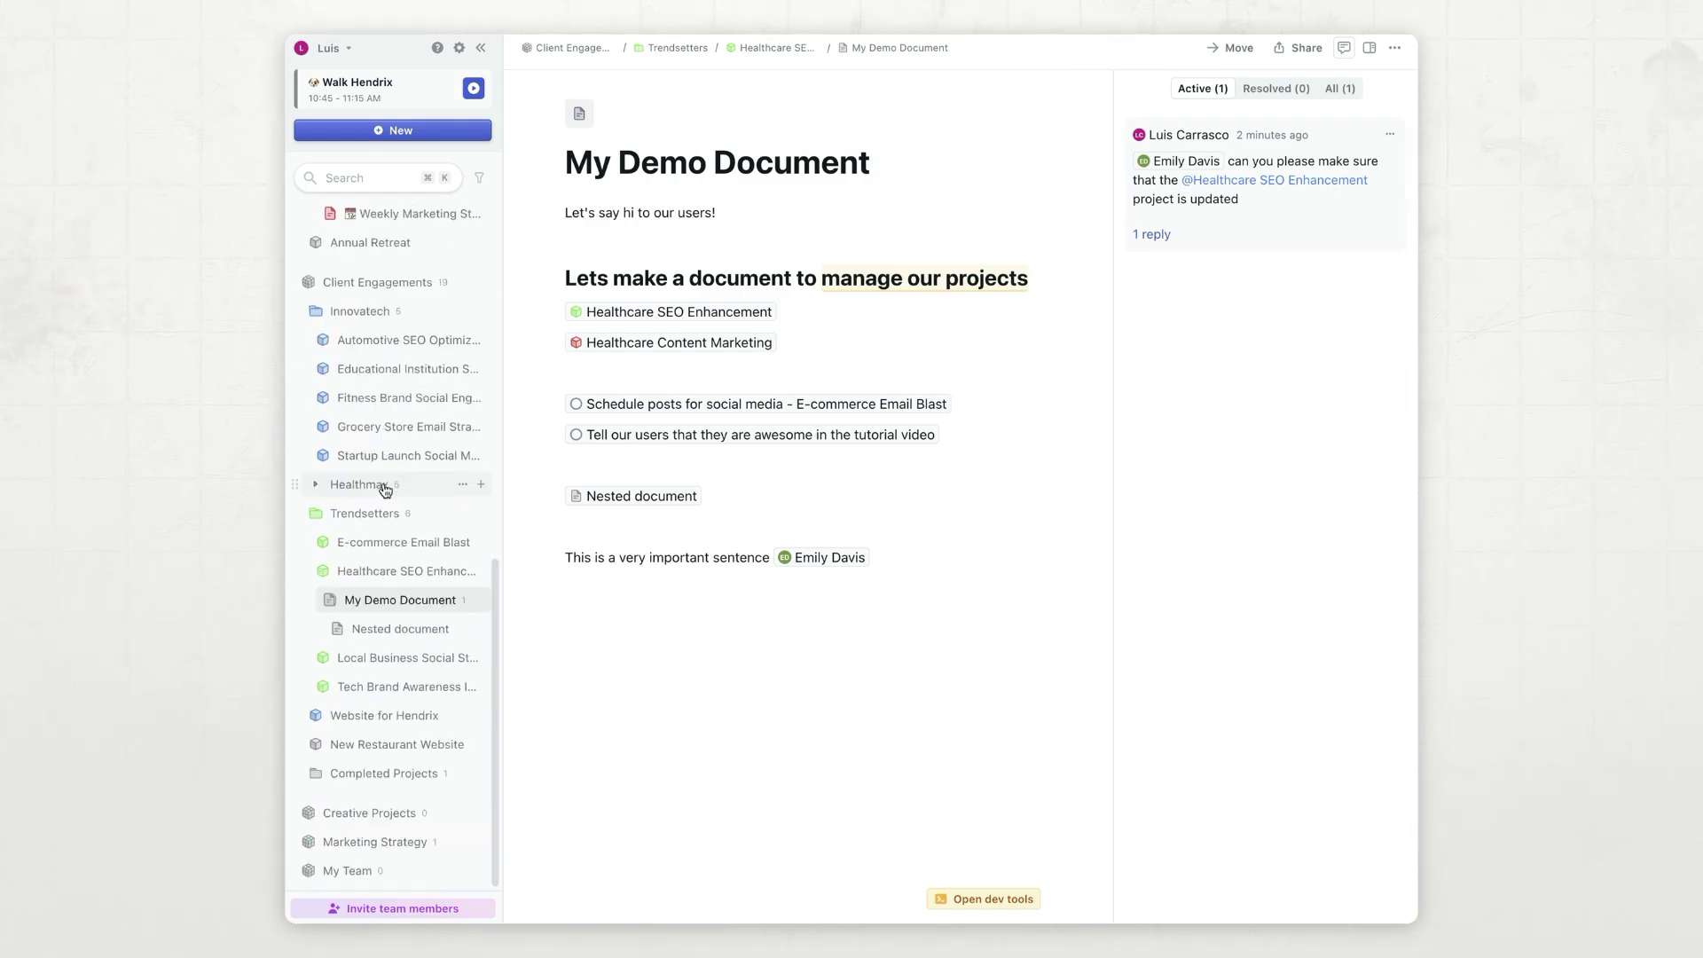
- Reopen My Demo Document and switch on Publish to create its public web link
left_click(409, 598)
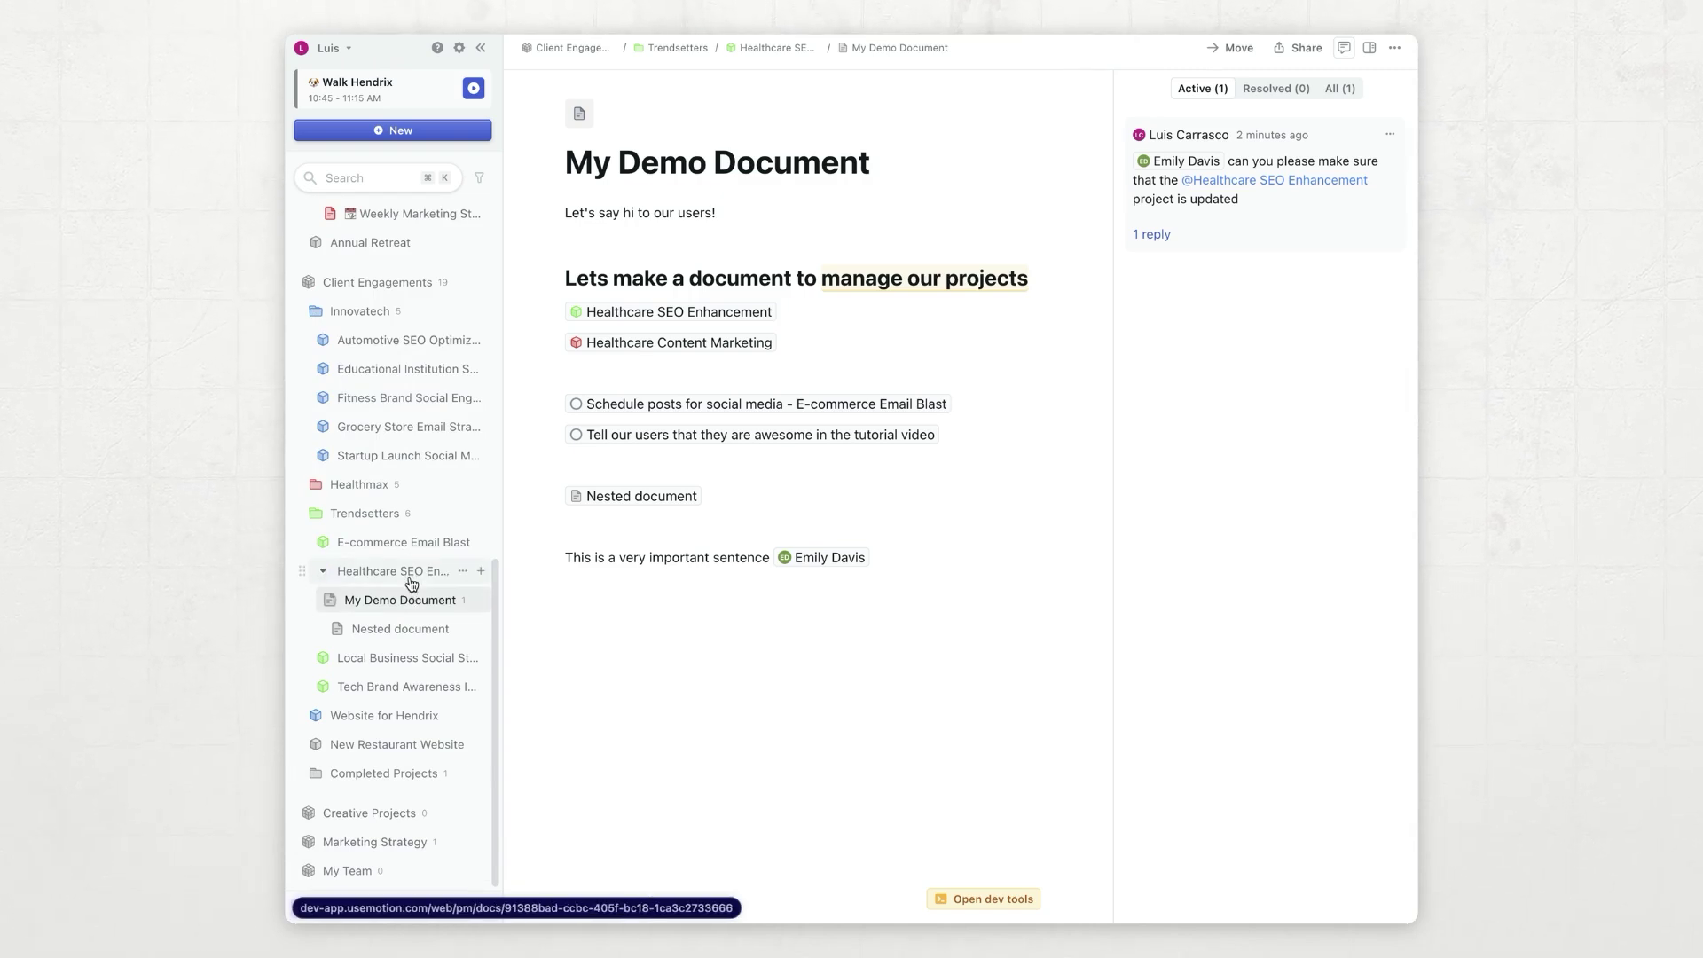
left_click(1295, 48)
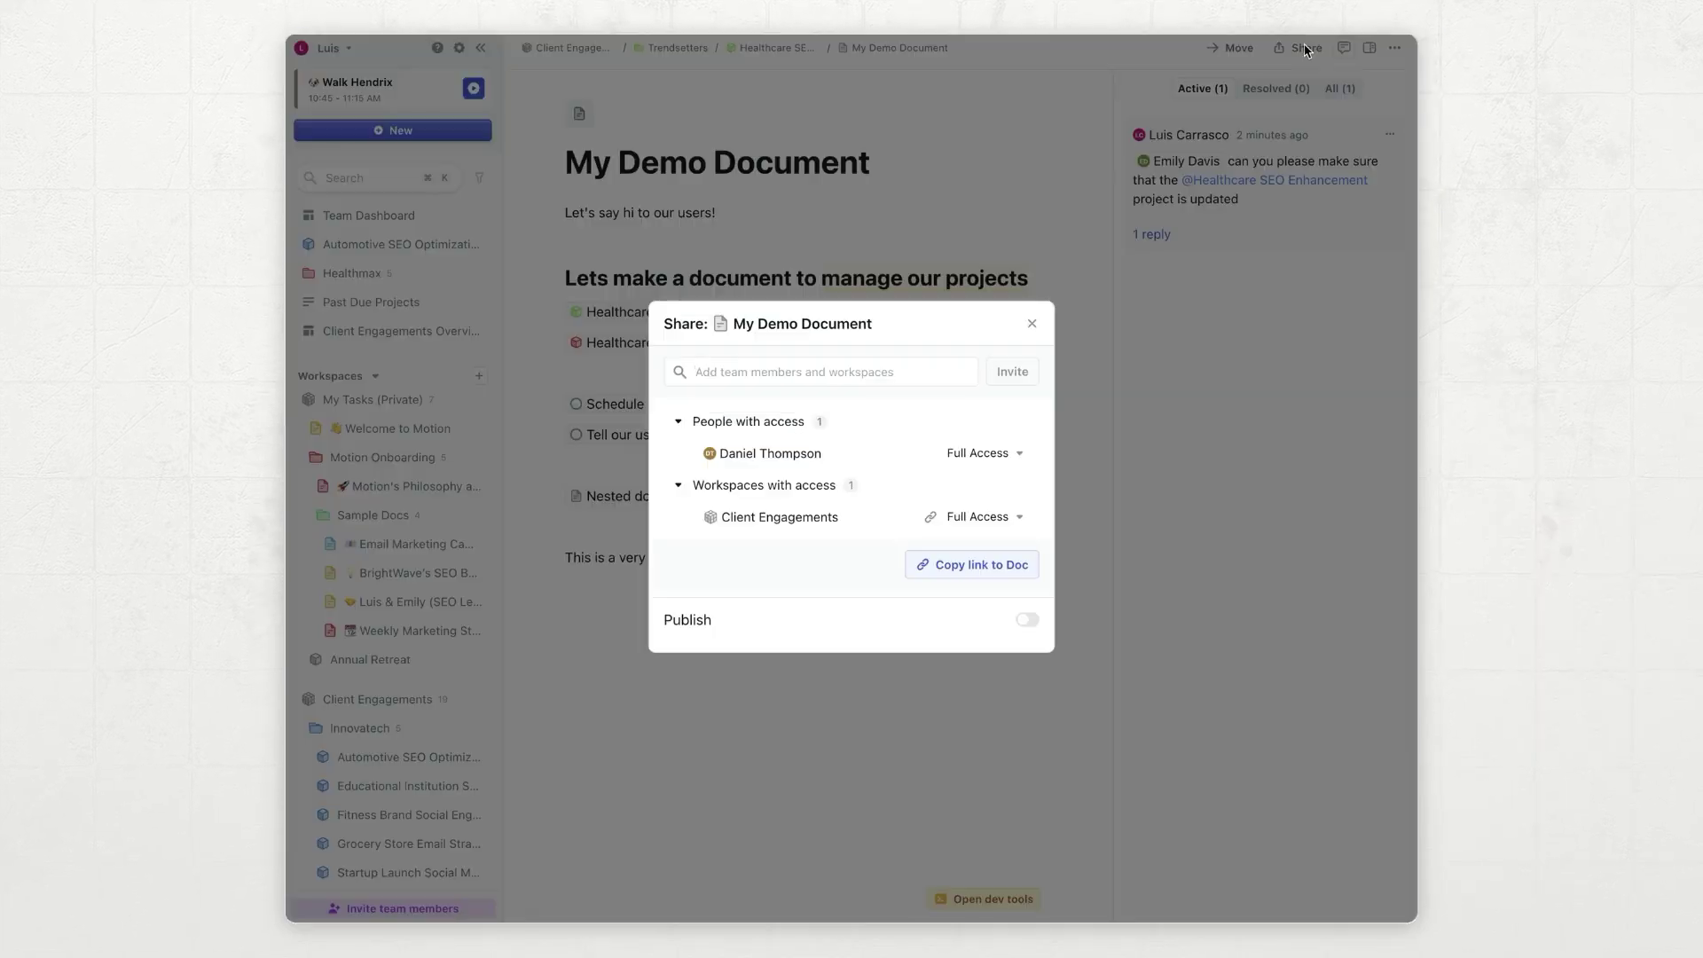
left_click(1028, 623)
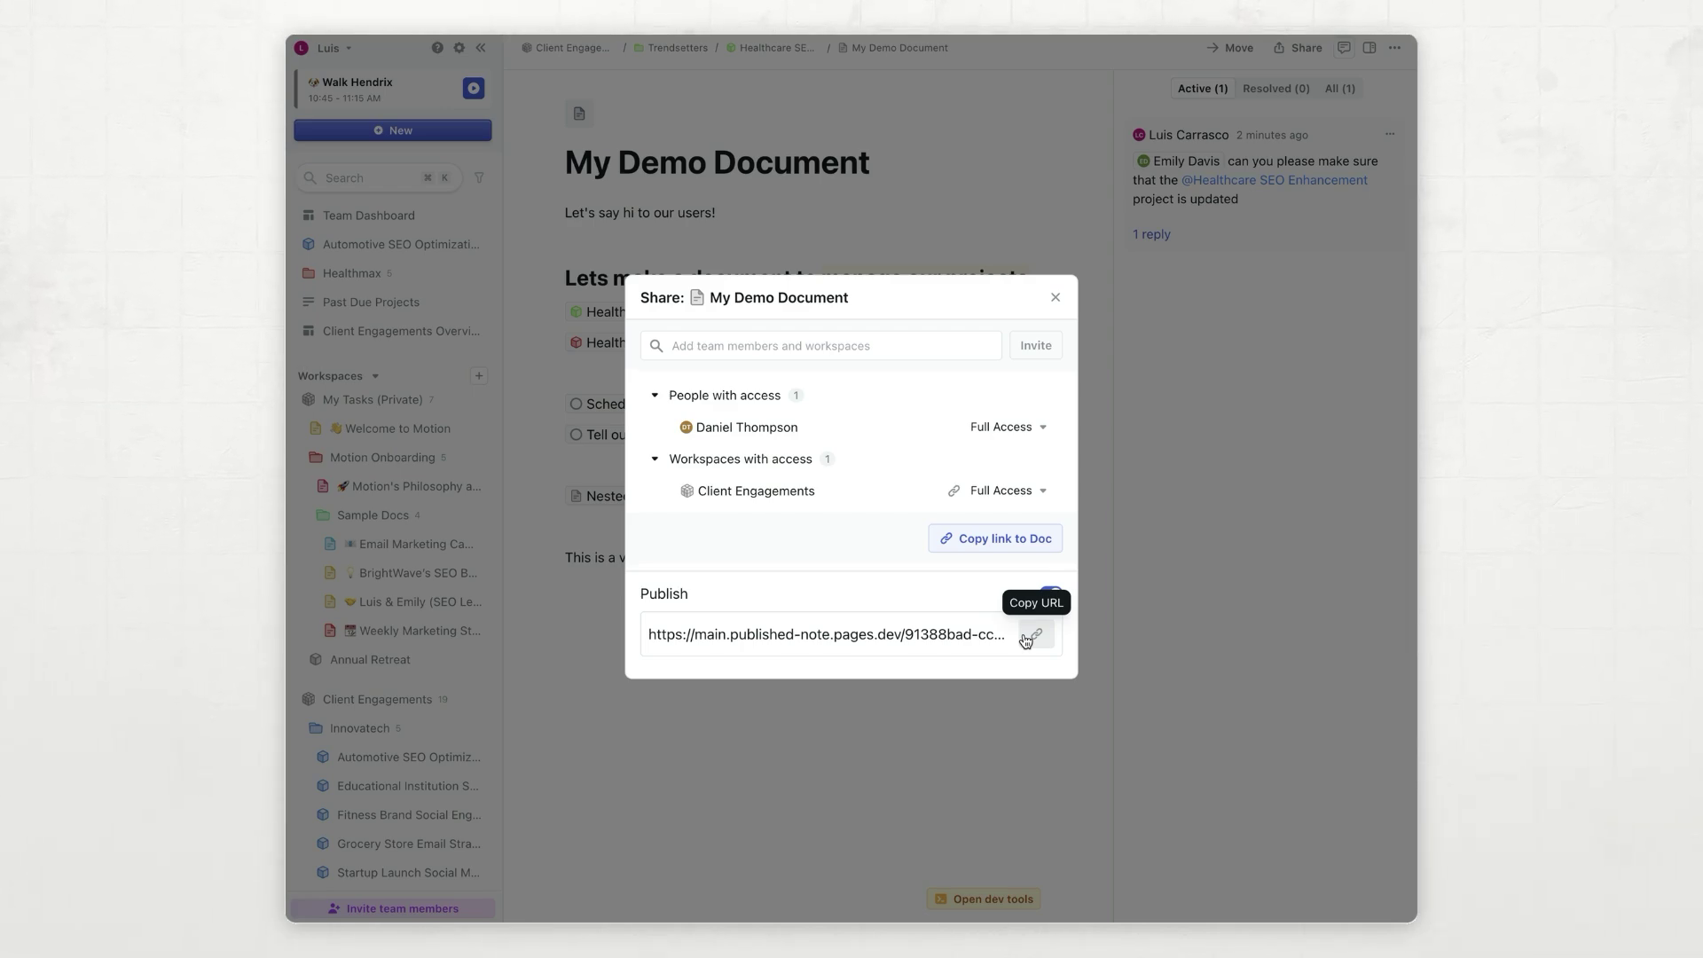
left_click(1054, 299)
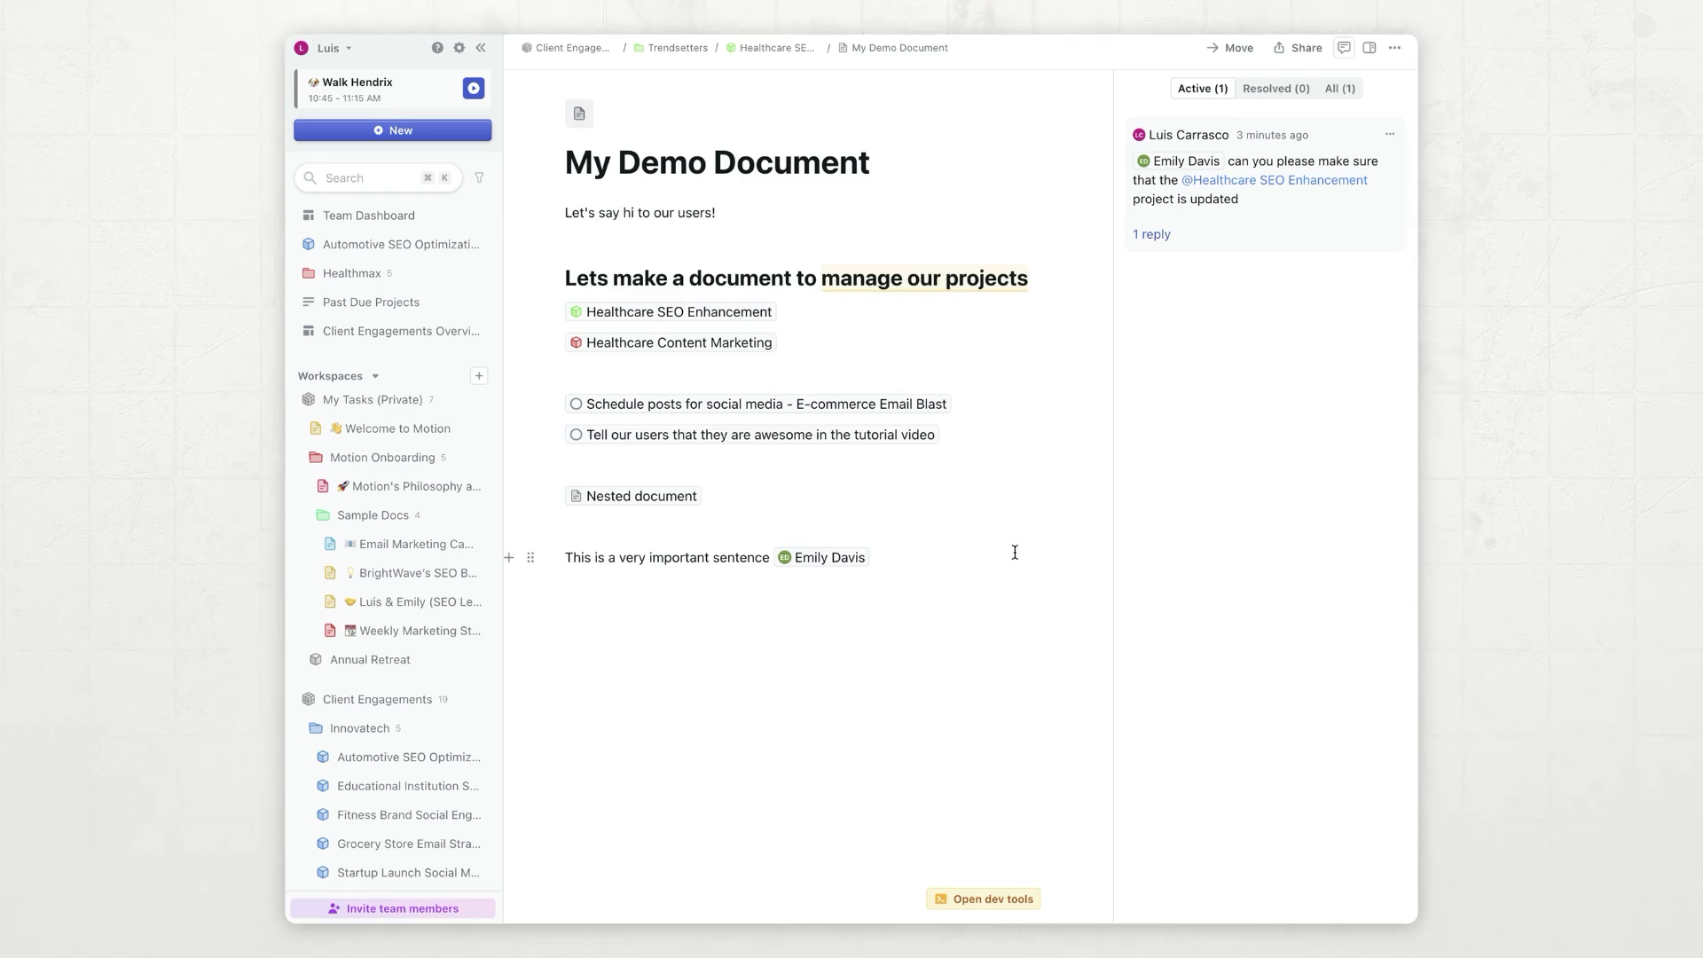
- Open the Email Marketing Campaign - Spring 2025 doc with comments hidden and scroll to Next Steps
left_click(397, 546)
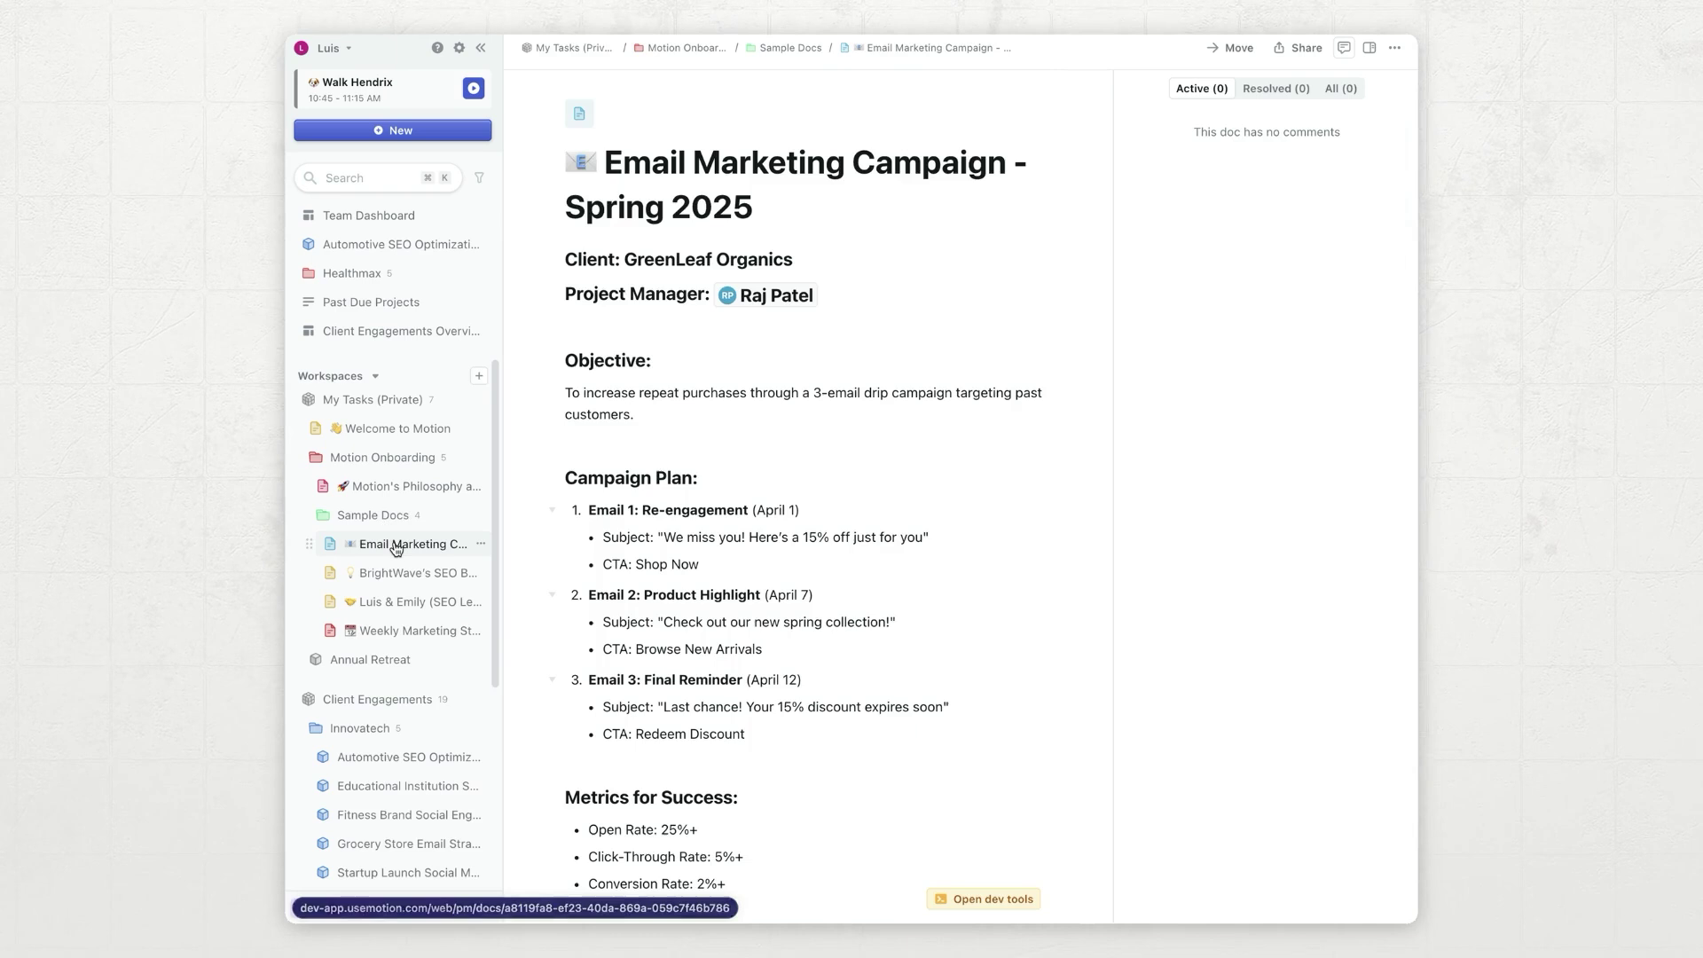
left_click(1375, 53)
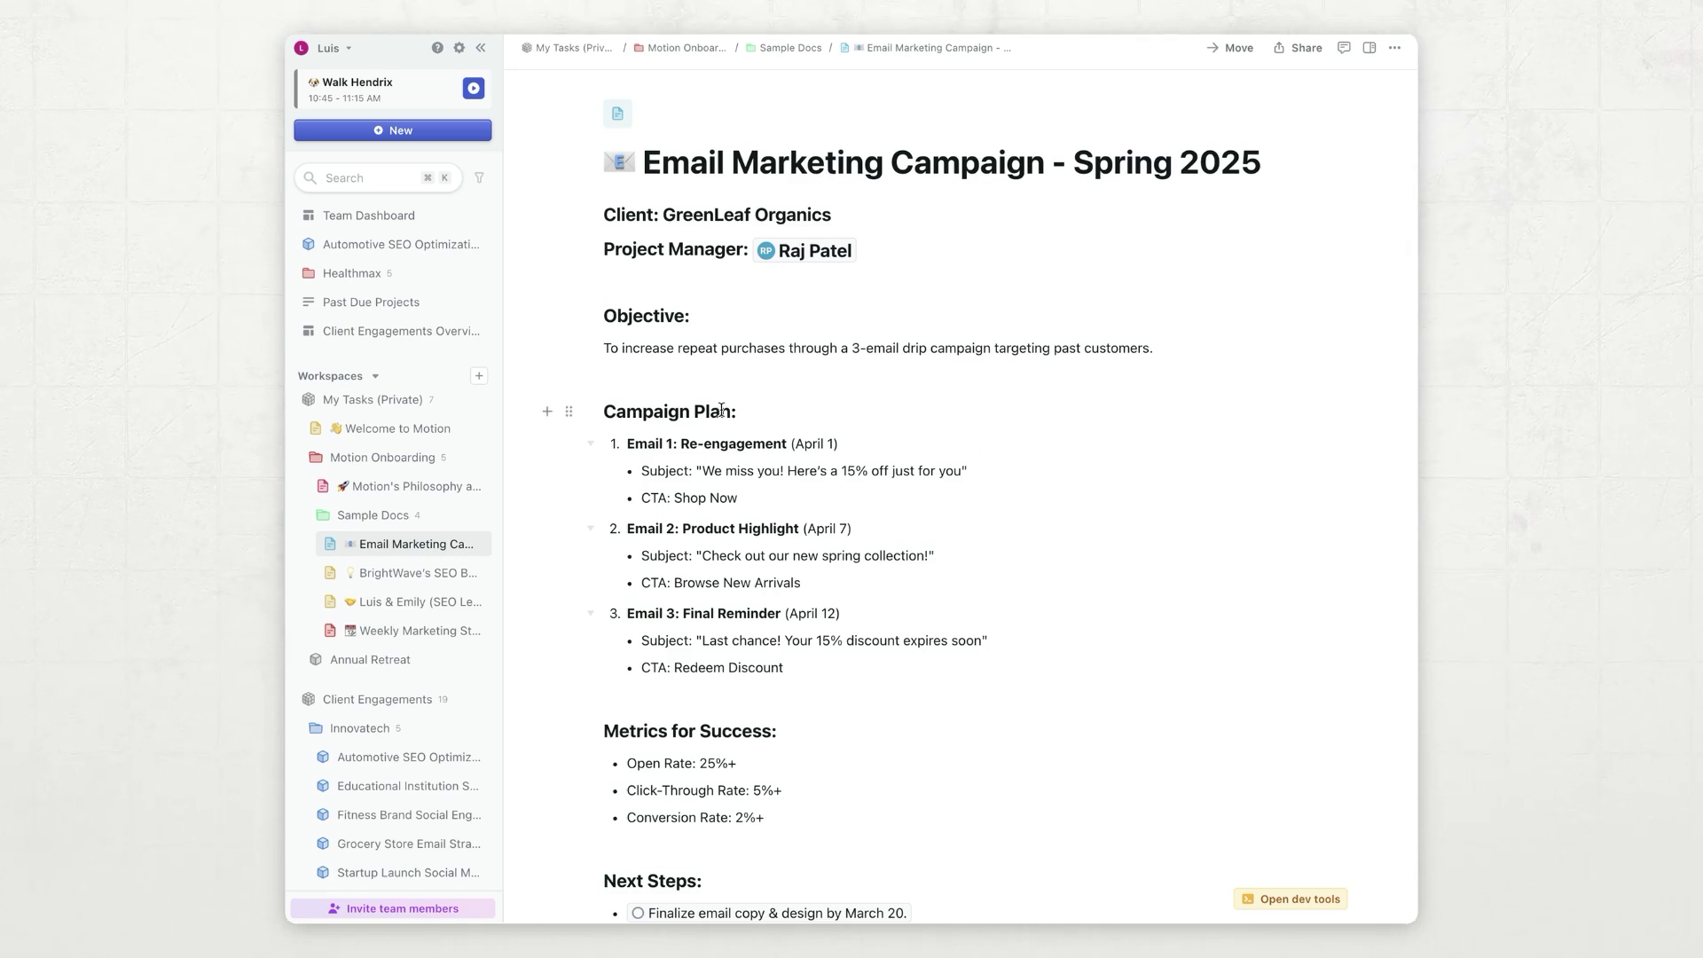
scroll(719, 409, "down", 1)
scroll(684, 658, "down", 5)
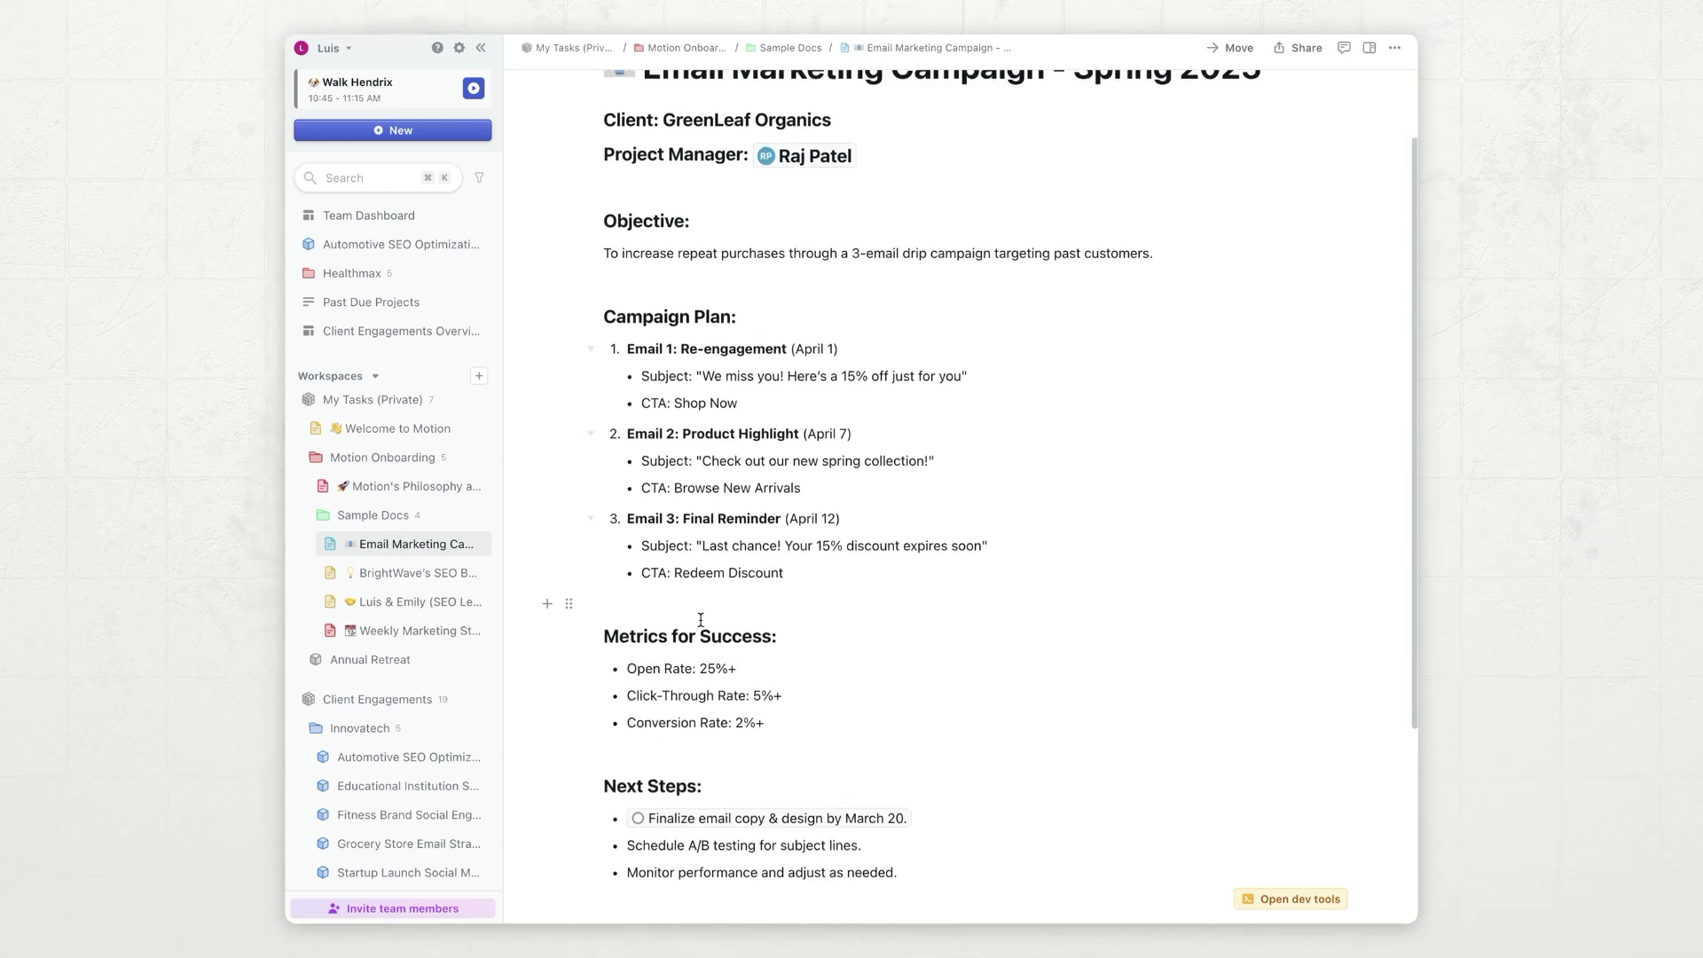
scroll(657, 643, "down", 1)
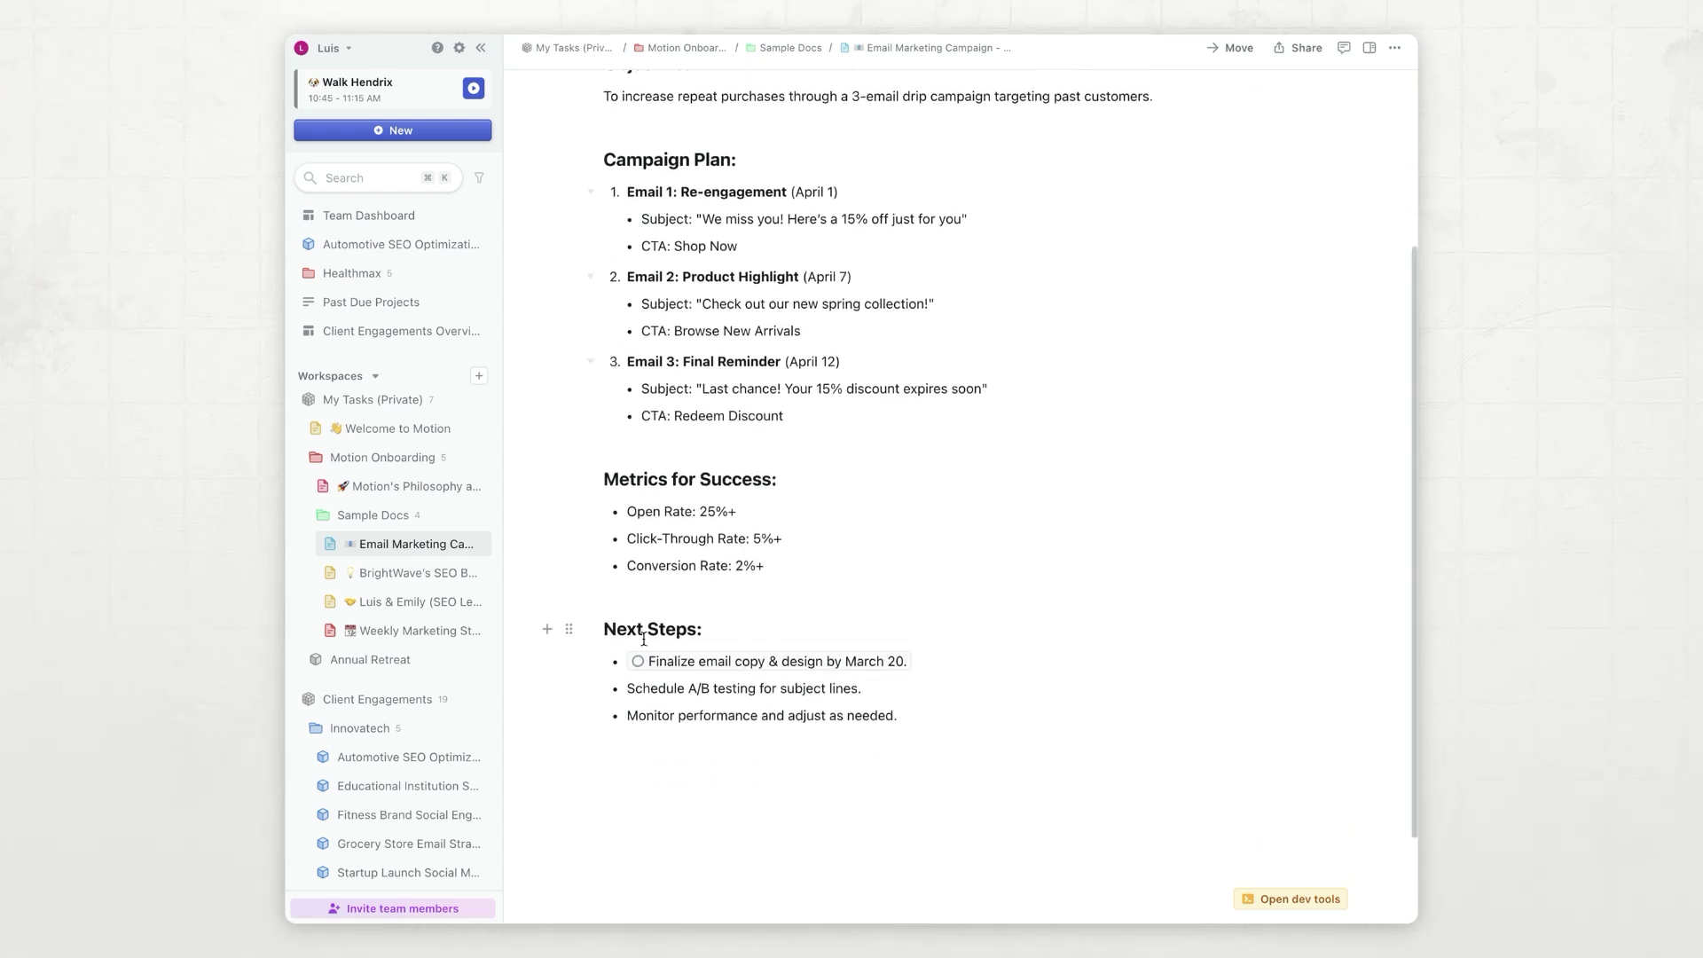
- Turn the Schedule A/B testing line into a new task using /new task
mouse_move(670, 645)
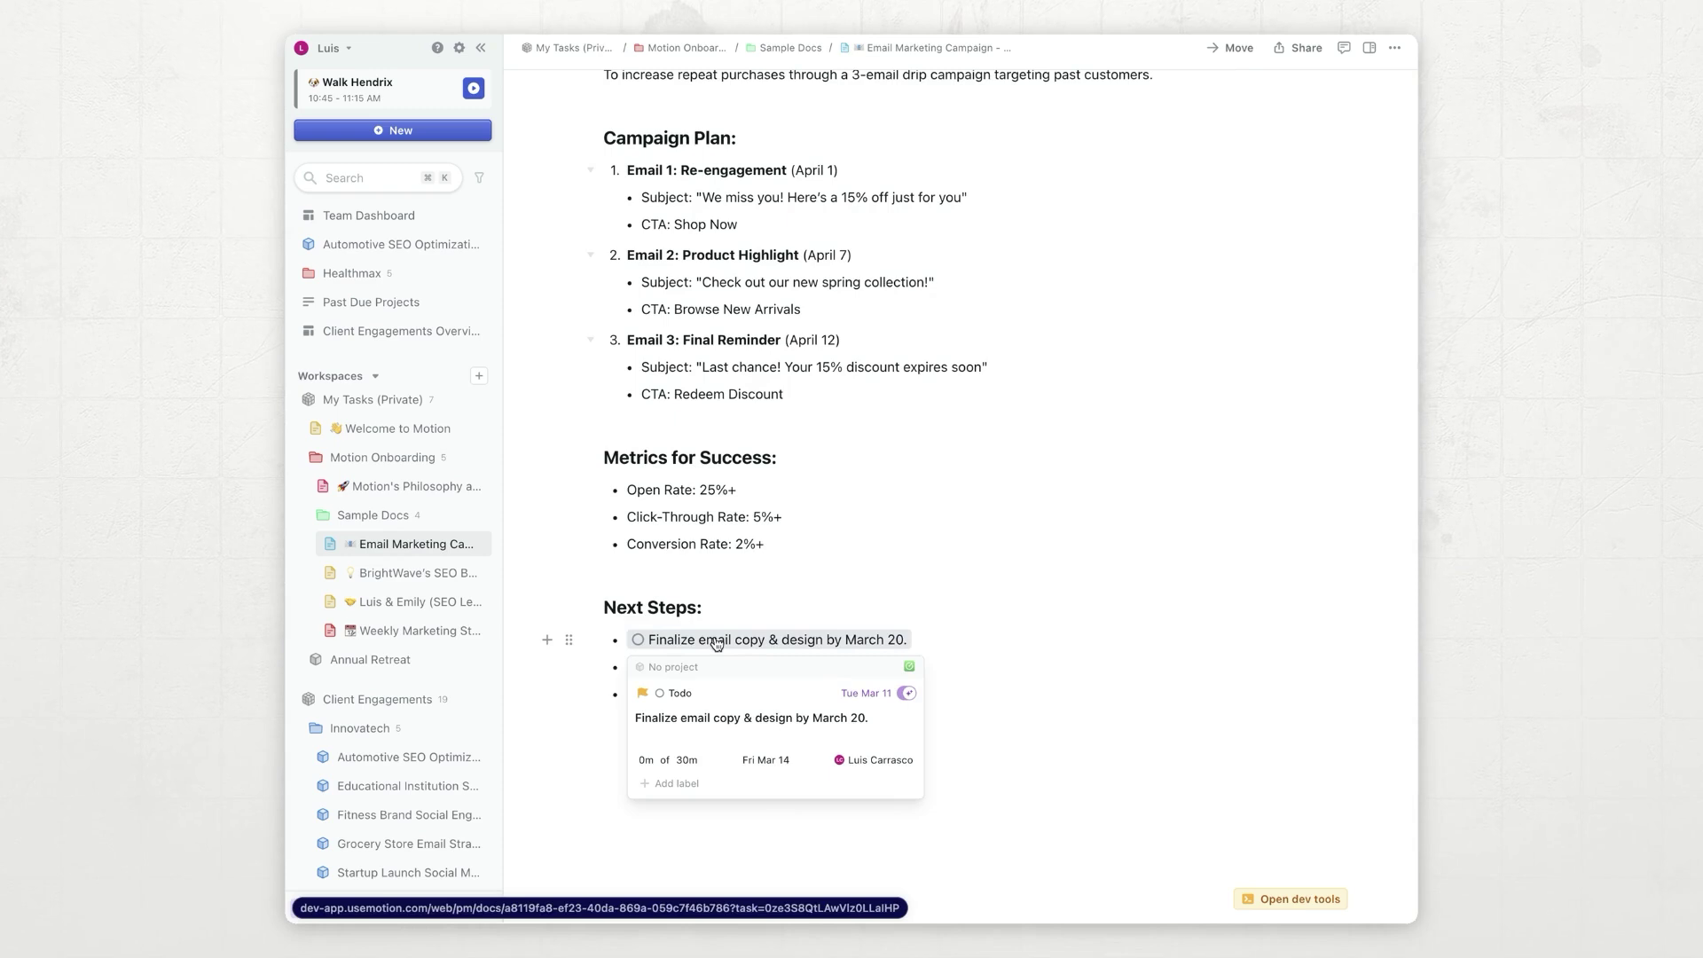
left_click(985, 675)
triple_click(985, 675)
key("ctrl+c")
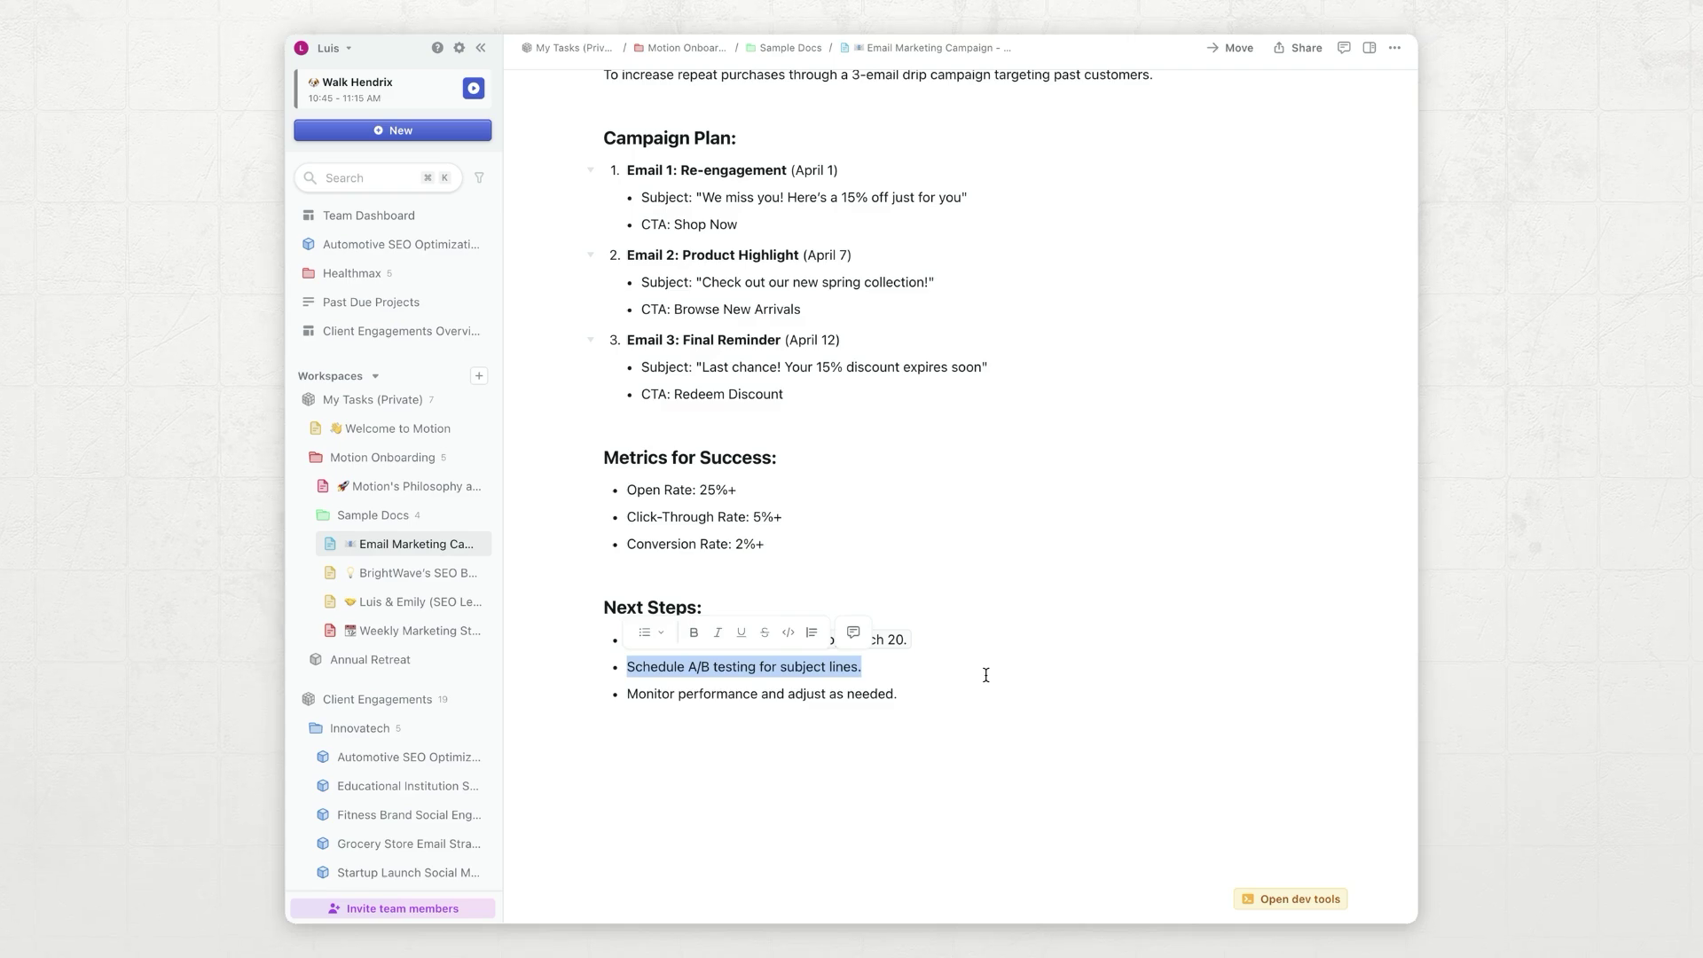
key("BackSpace")
type("/newt")
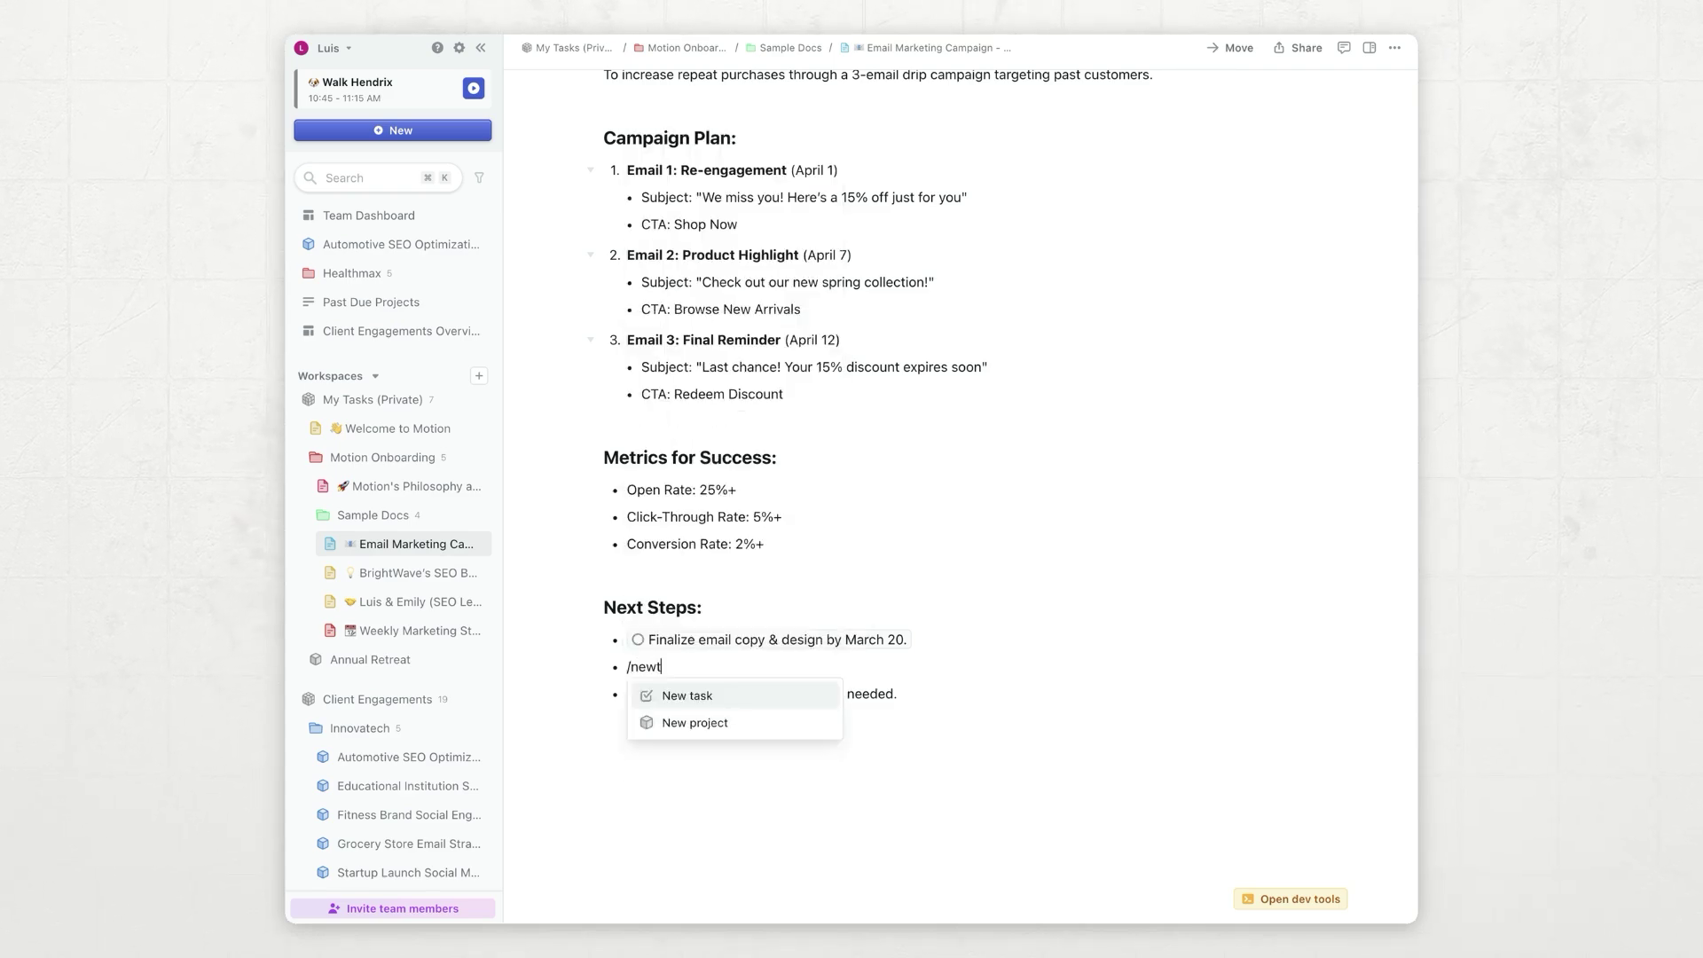
key("Return")
key("ctrl+v")
key("Return")
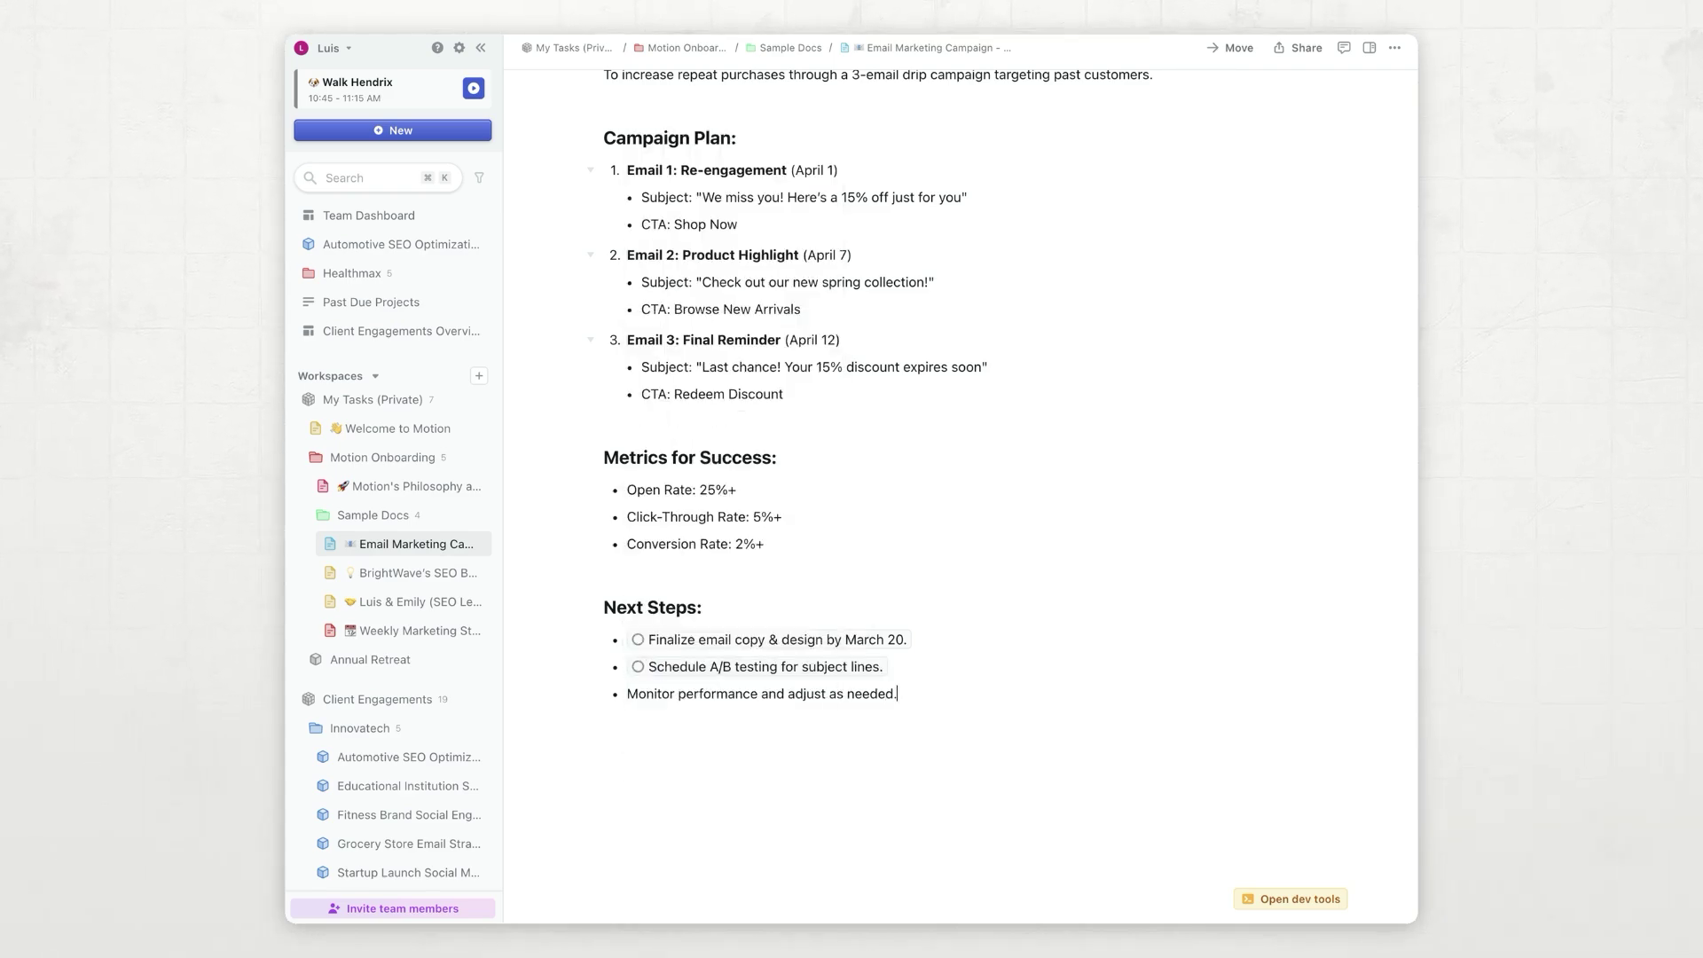
- Turn the Monitor performance line into a new task the same way
key("shift+super+Left")
key("ctrl+c")
key("BackSpace")
type("/newt")
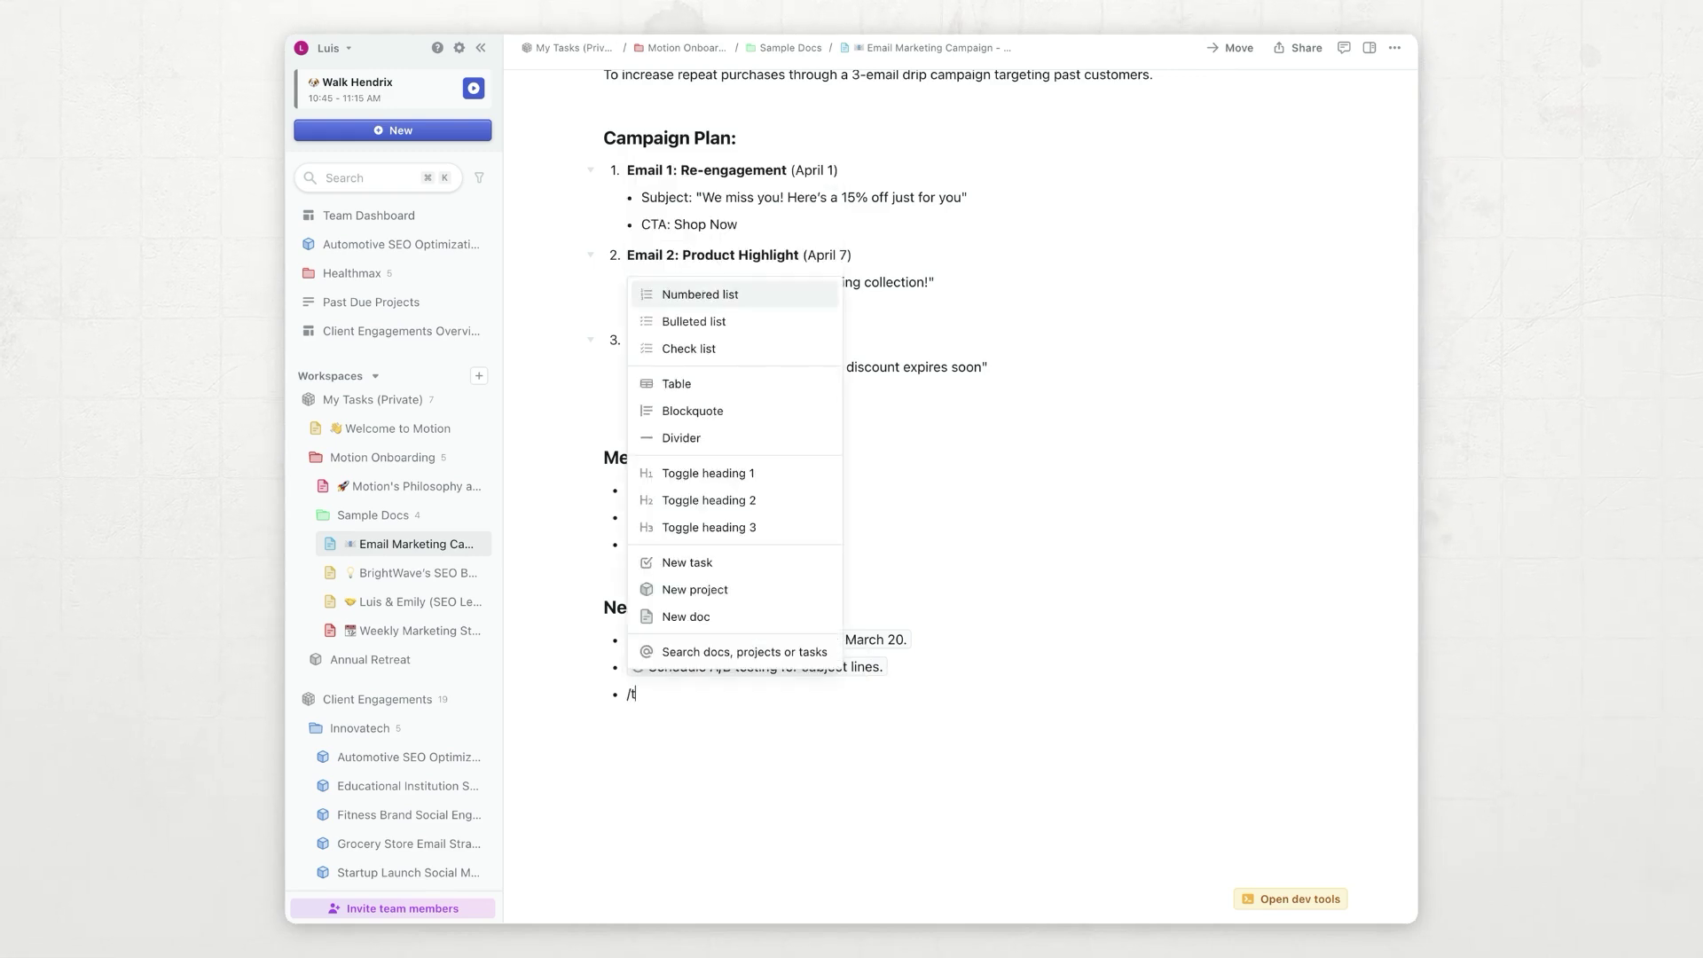
key("Return")
key("ctrl+v")
key("Return")
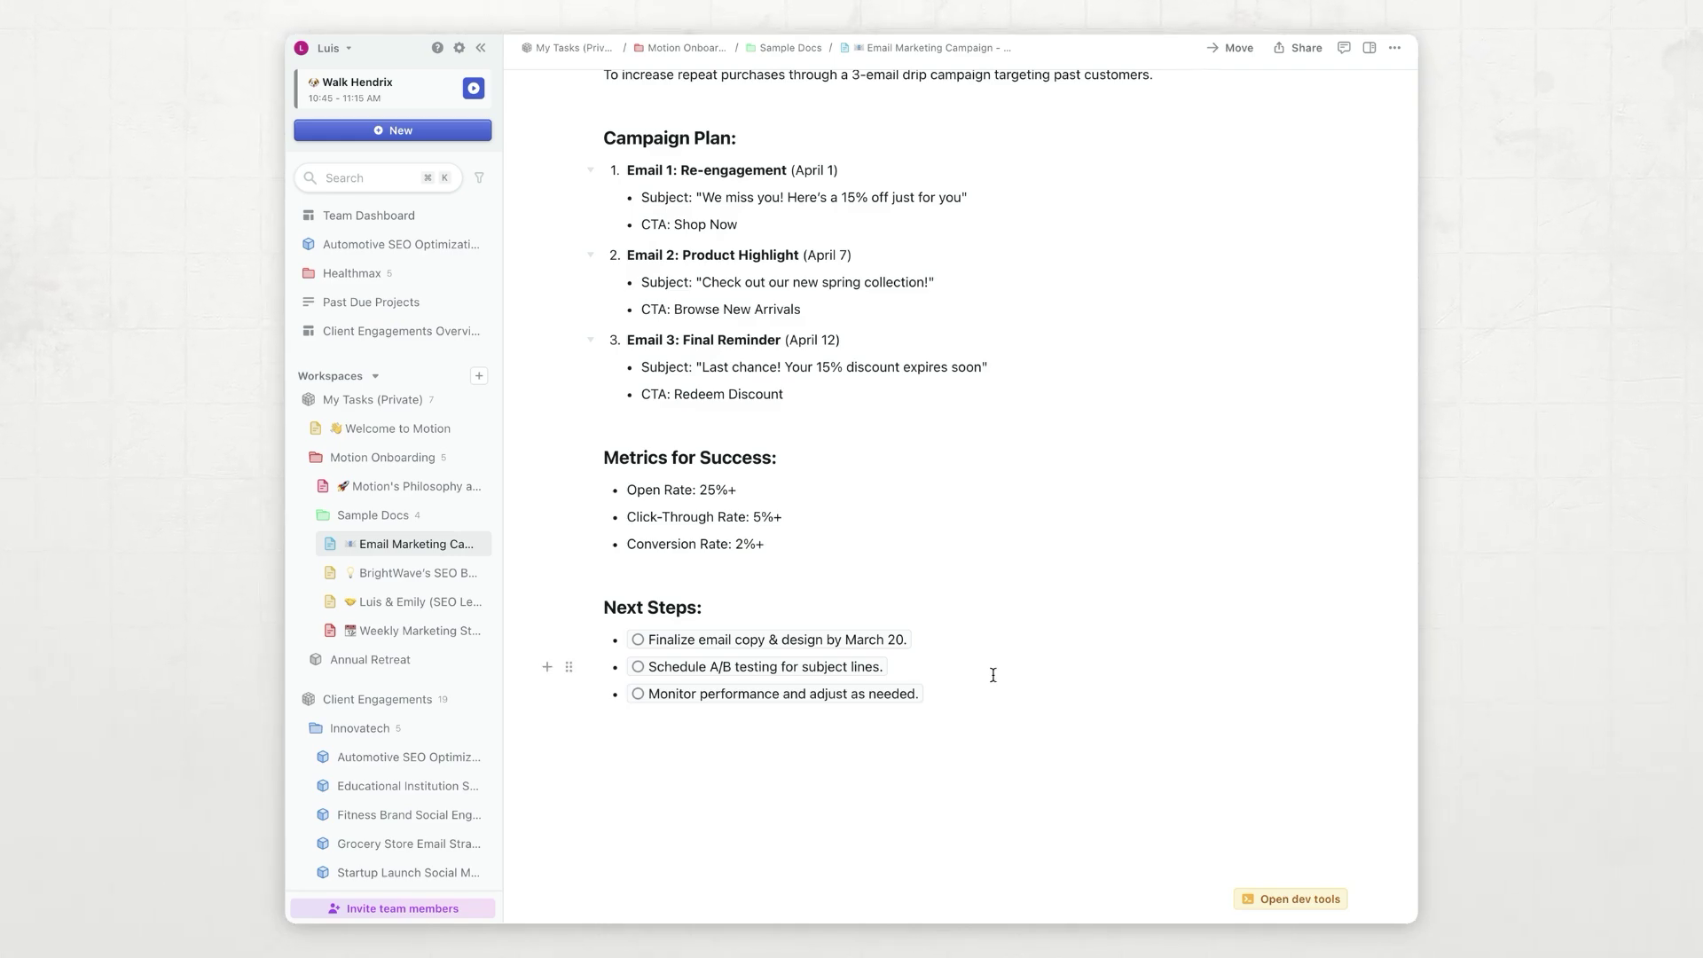
left_click(418, 573)
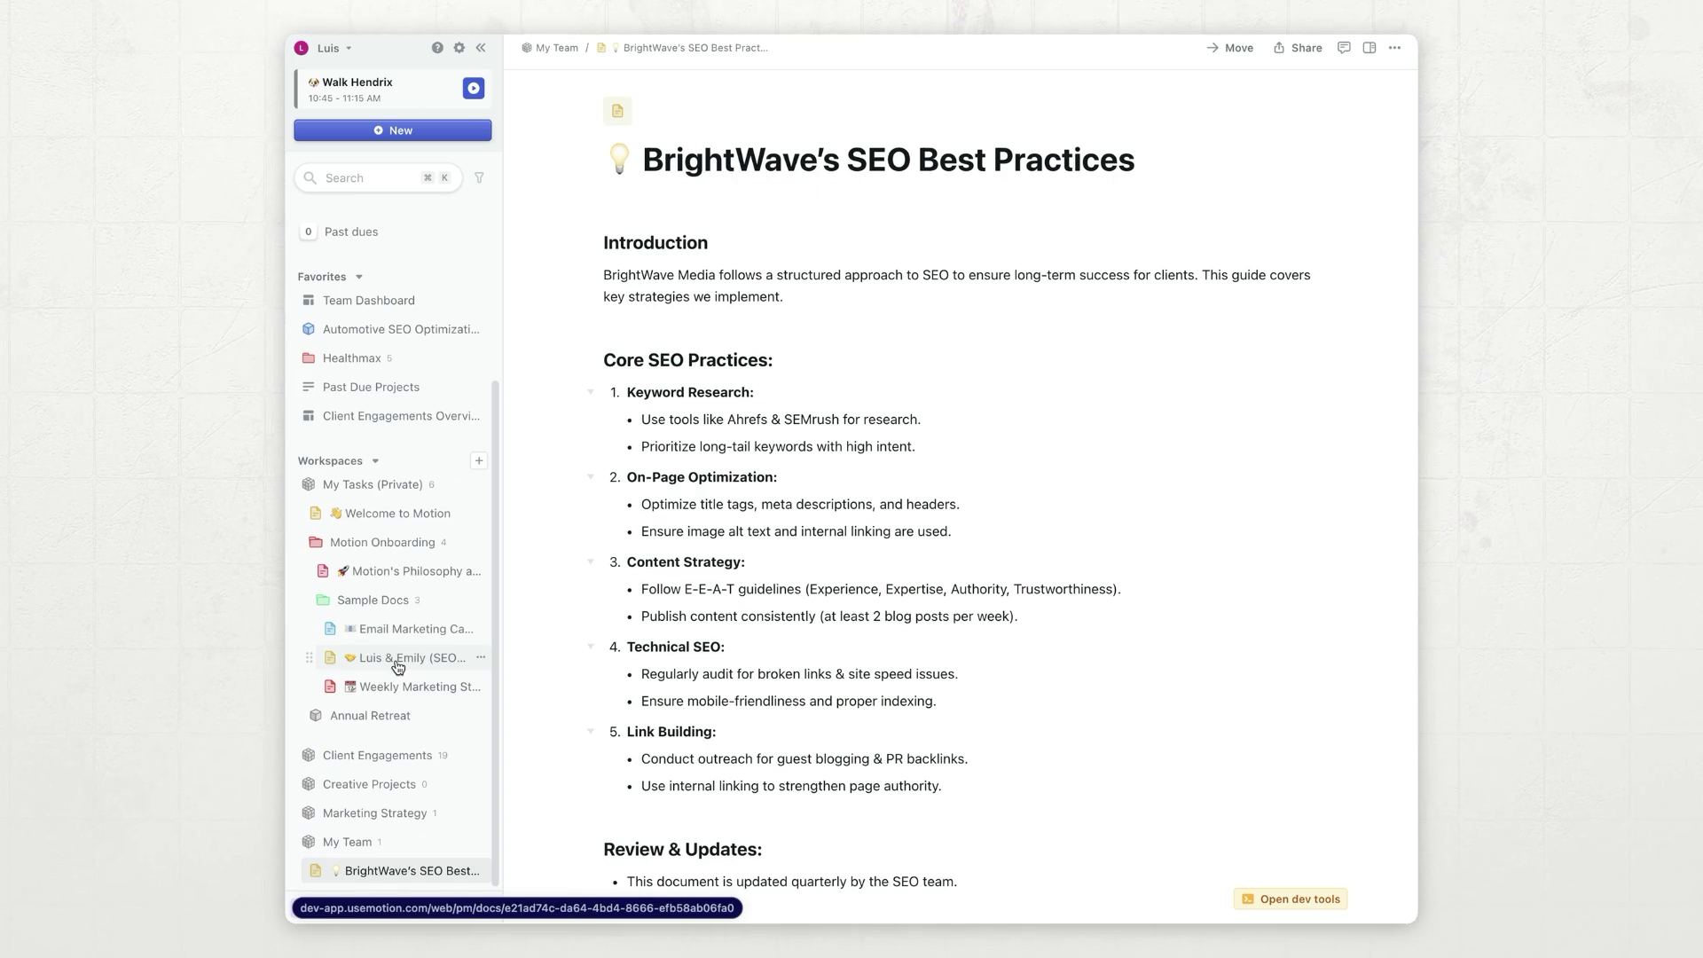
- Open the SEO Lead & CMO one-on-one meeting notes doc from Sample Docs
left_click(398, 659)
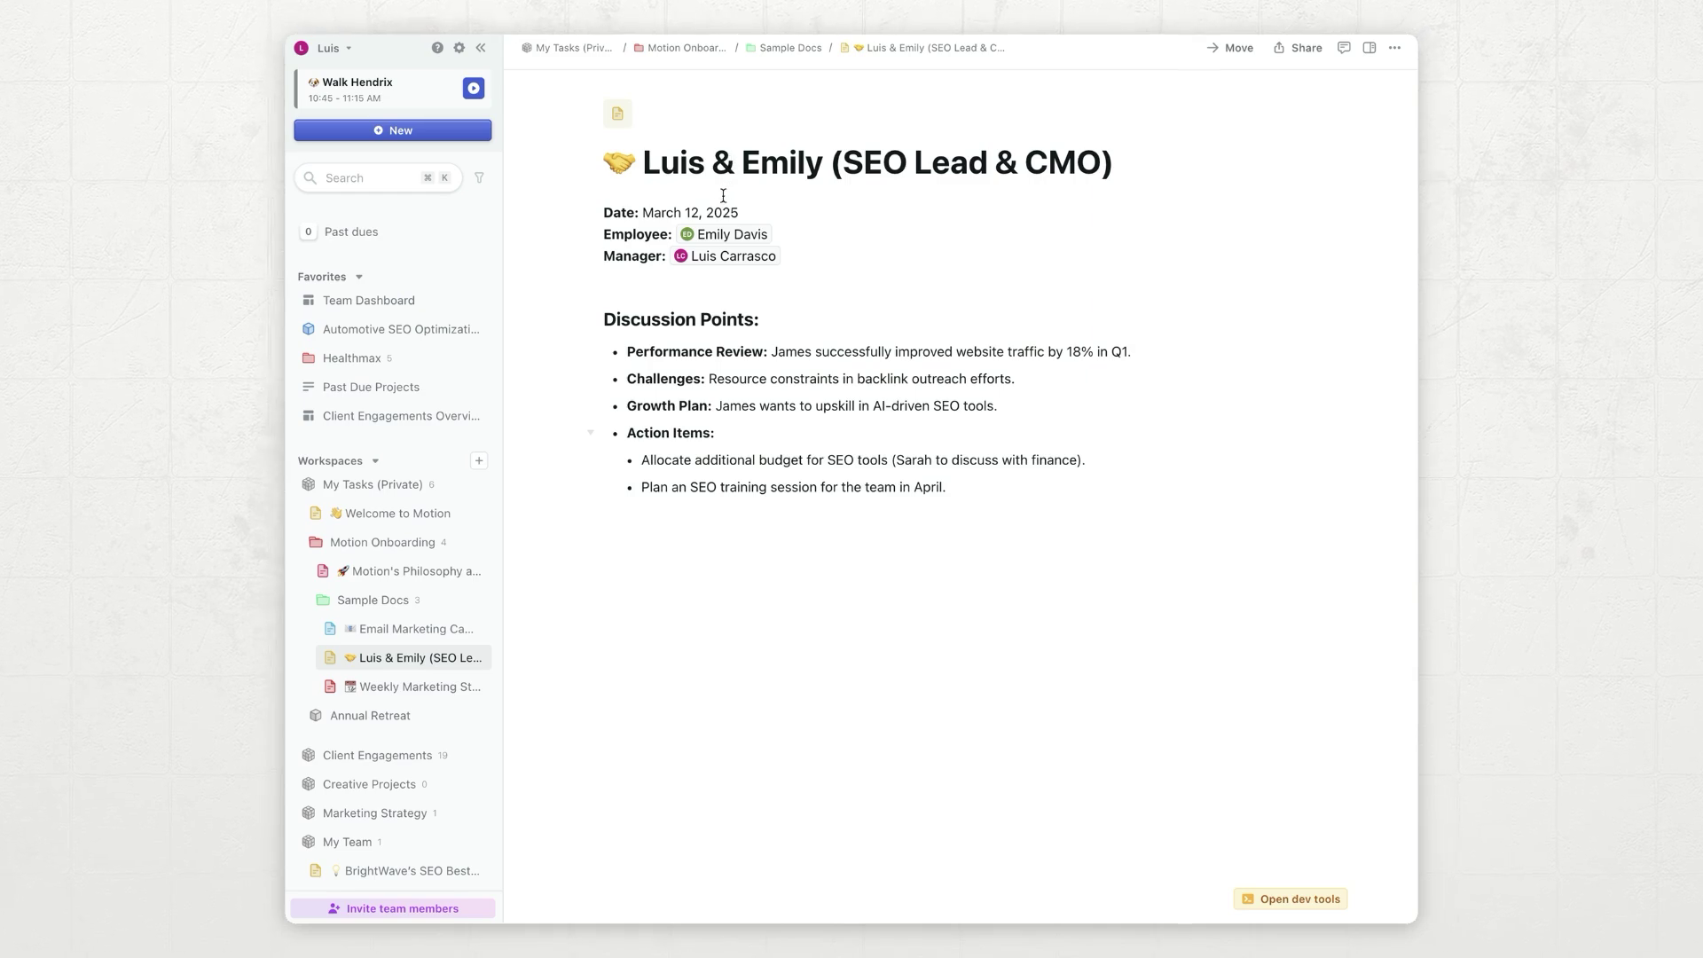
- Share the SEO Lead & CMO one-on-one doc with the employee it covers, found by name search
left_click_drag(699, 319, 767, 487)
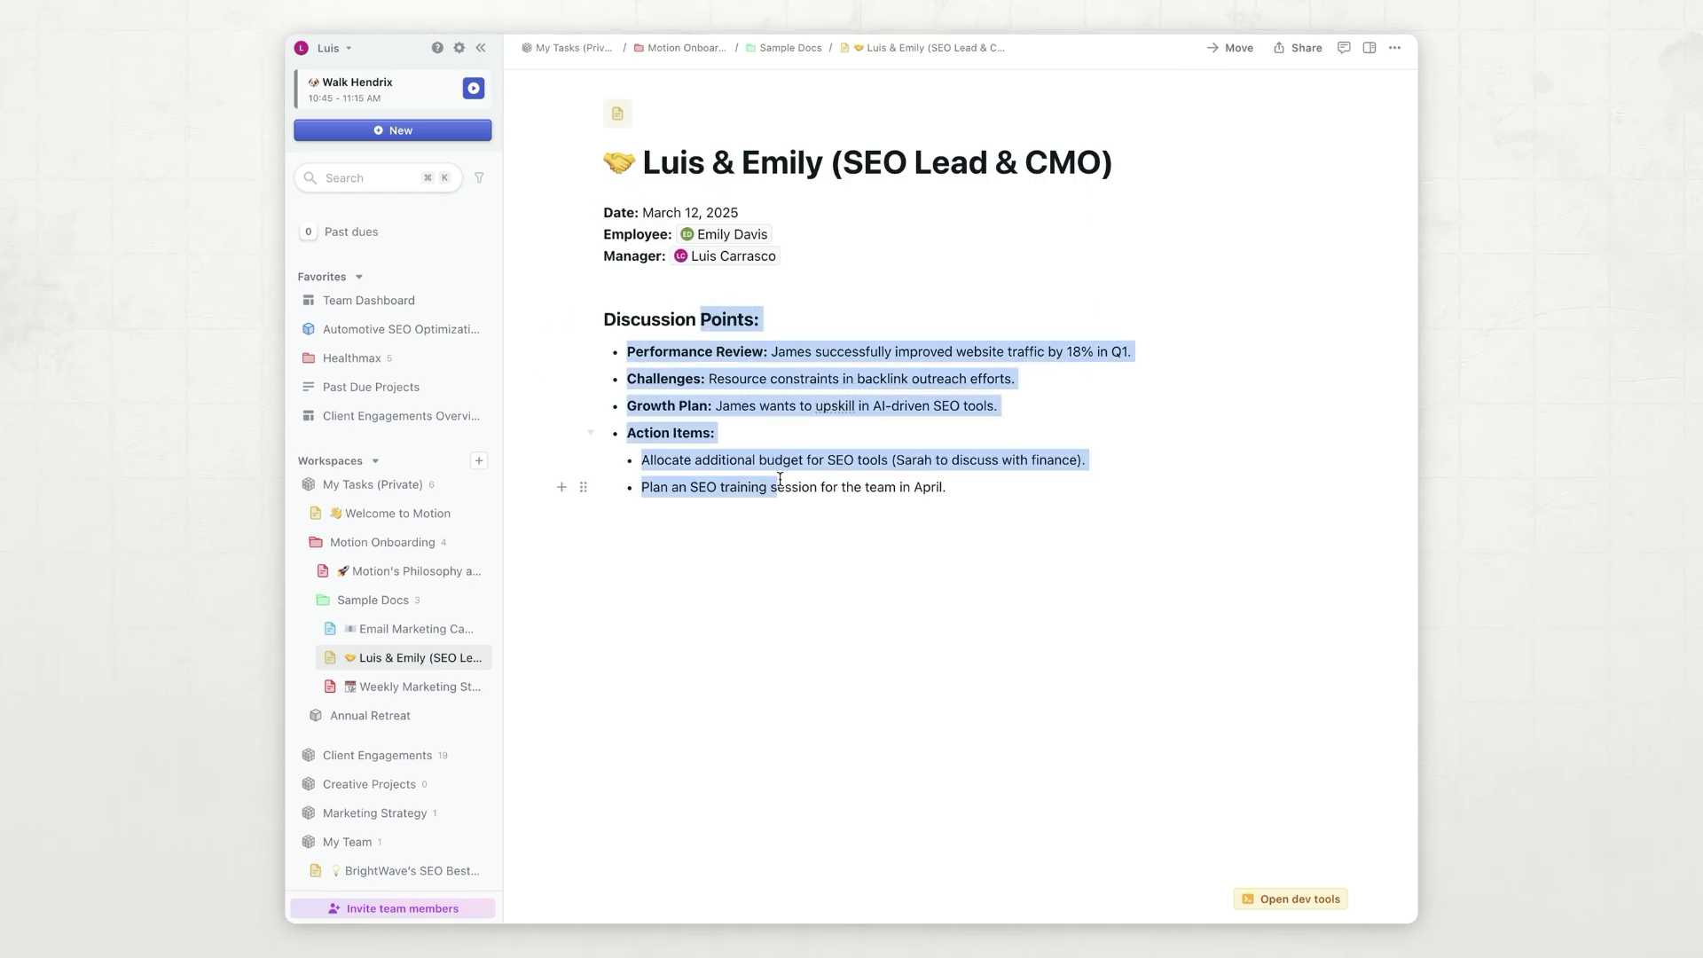
key("Left")
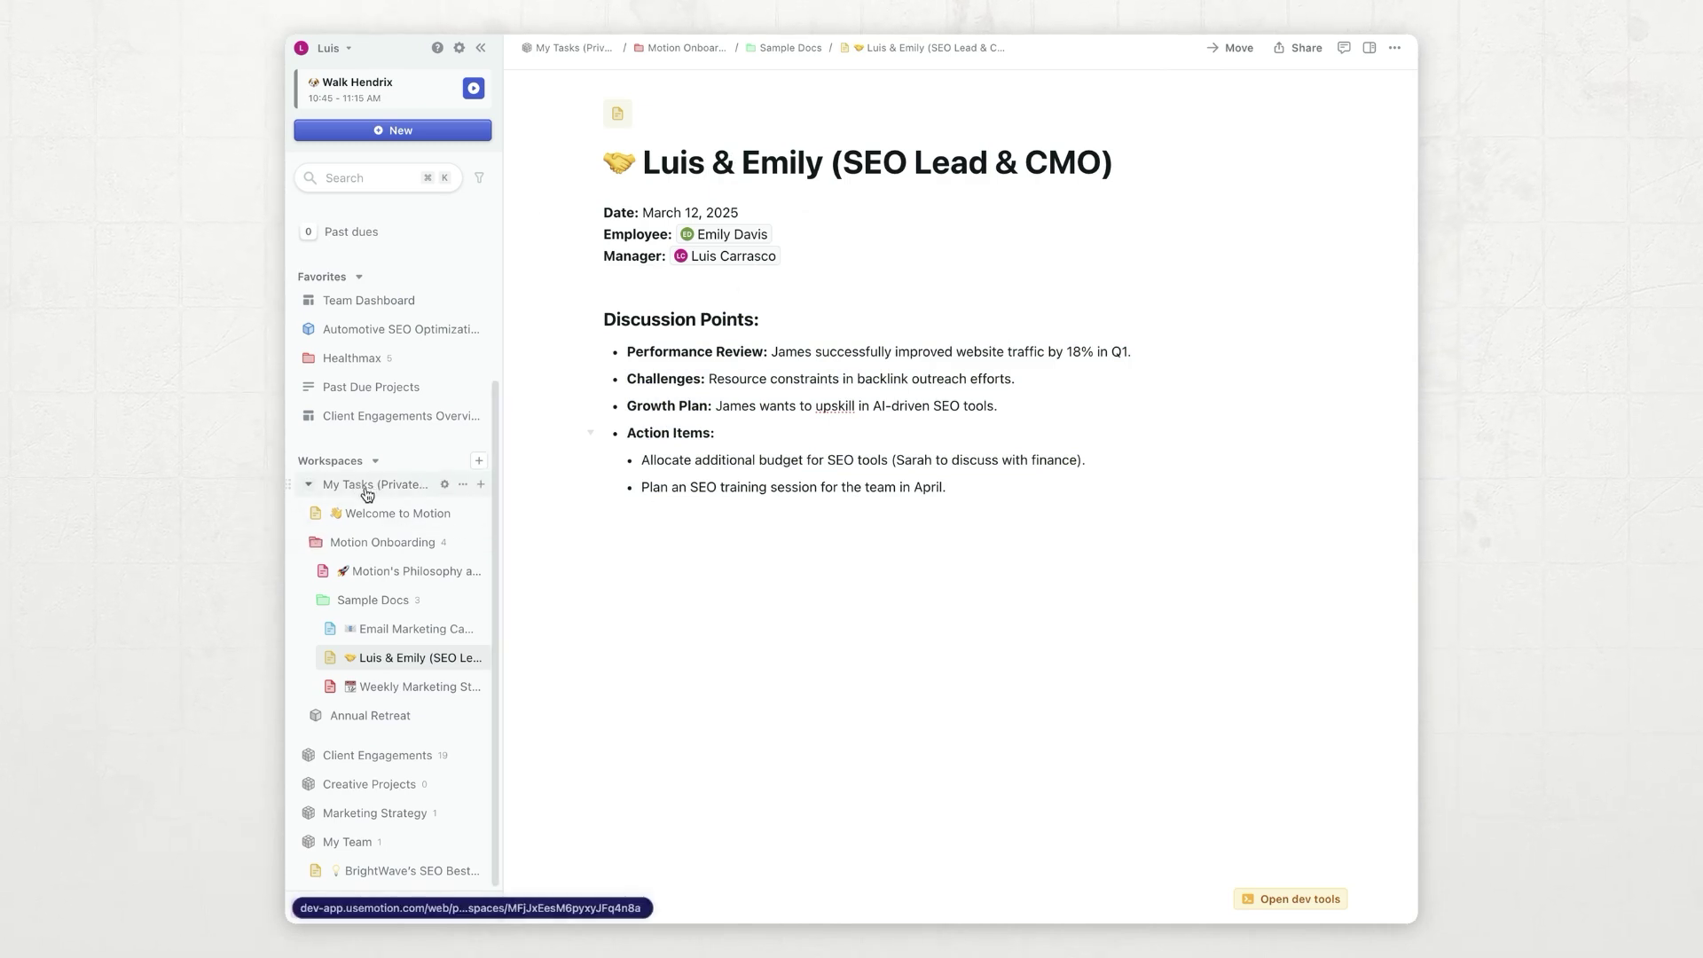
left_click(1299, 47)
left_click(810, 396)
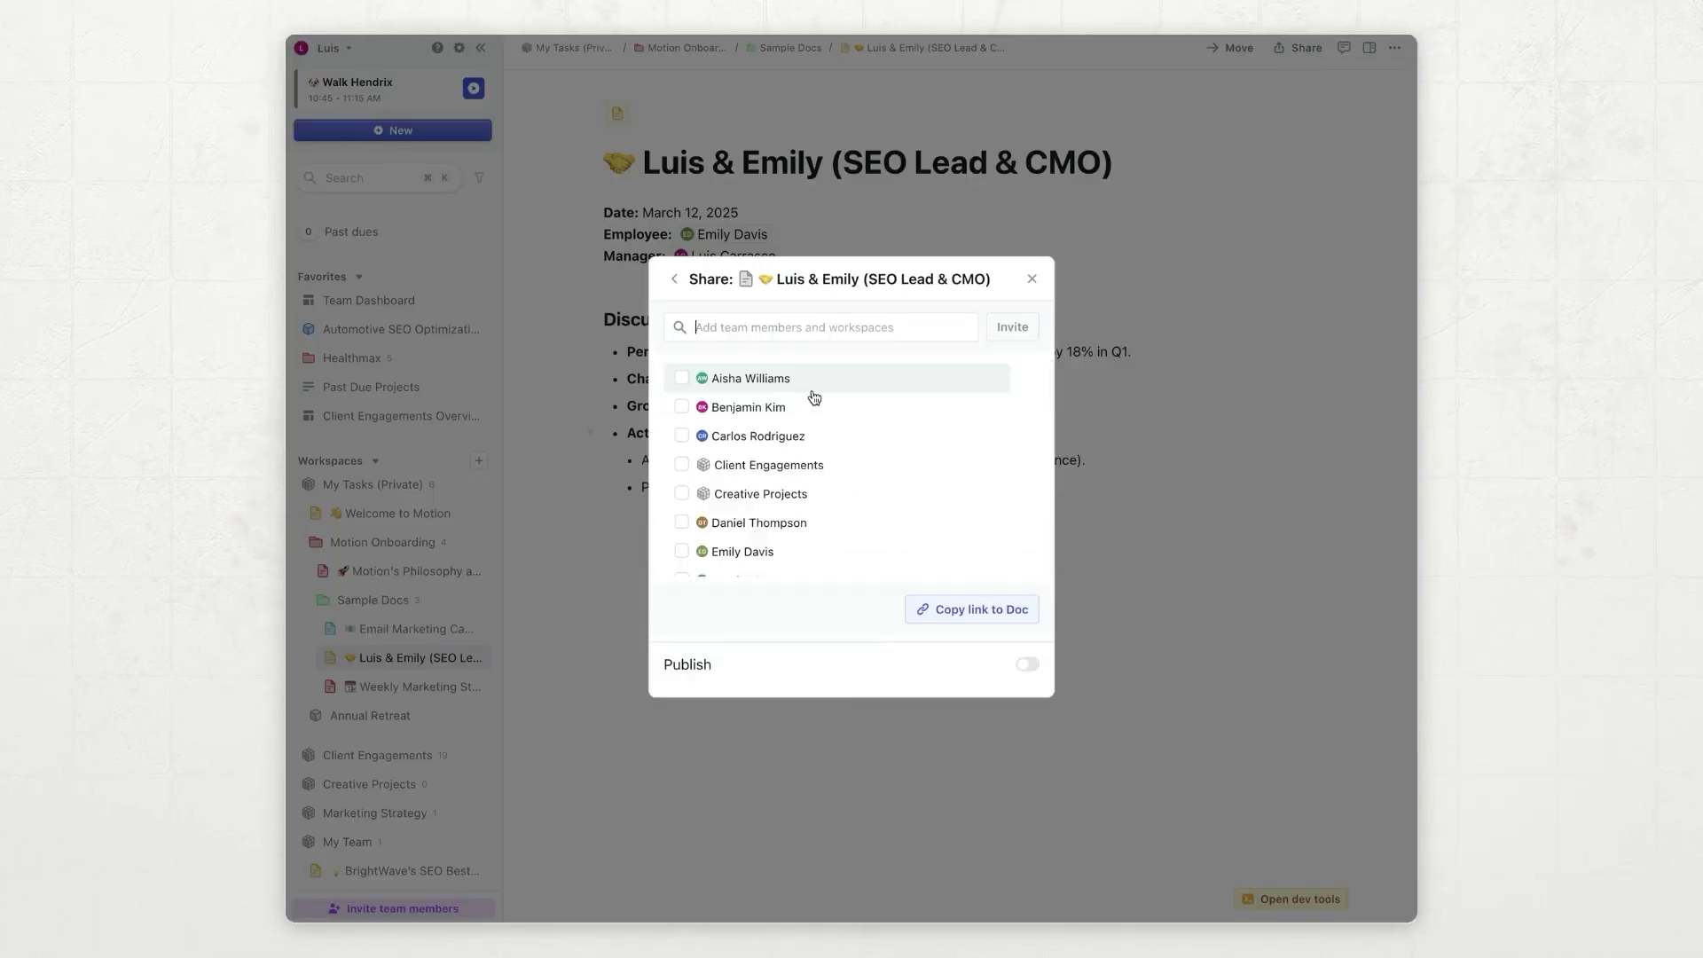
type("emi")
key("Return")
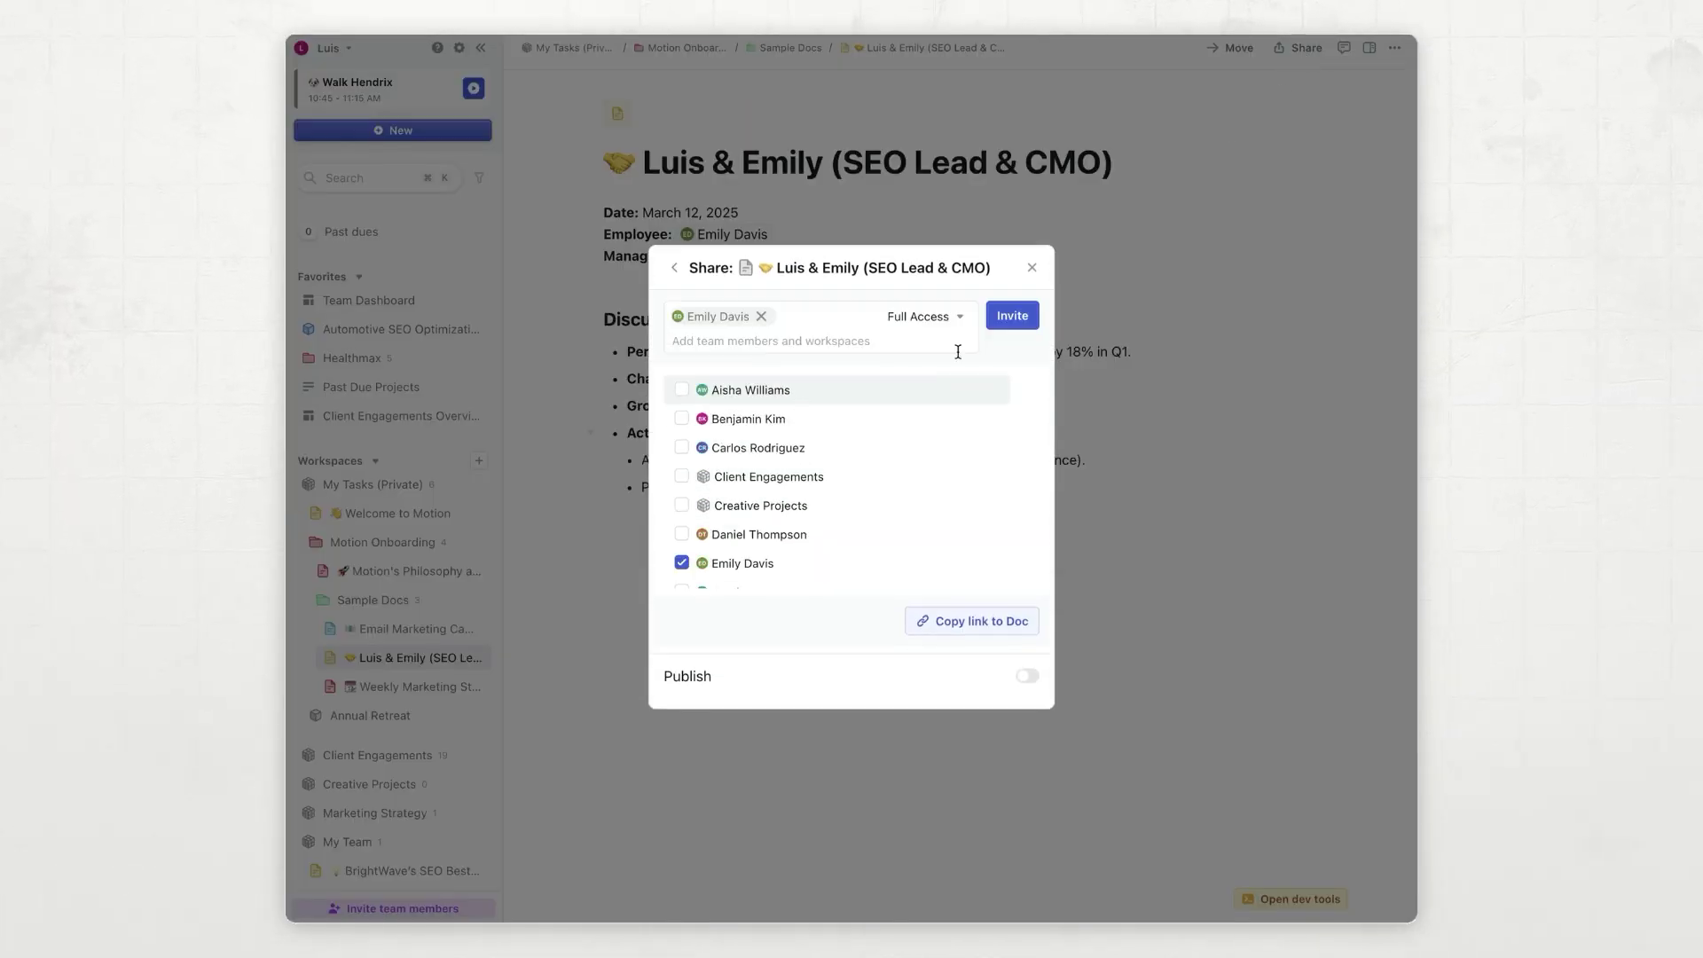
left_click(1012, 317)
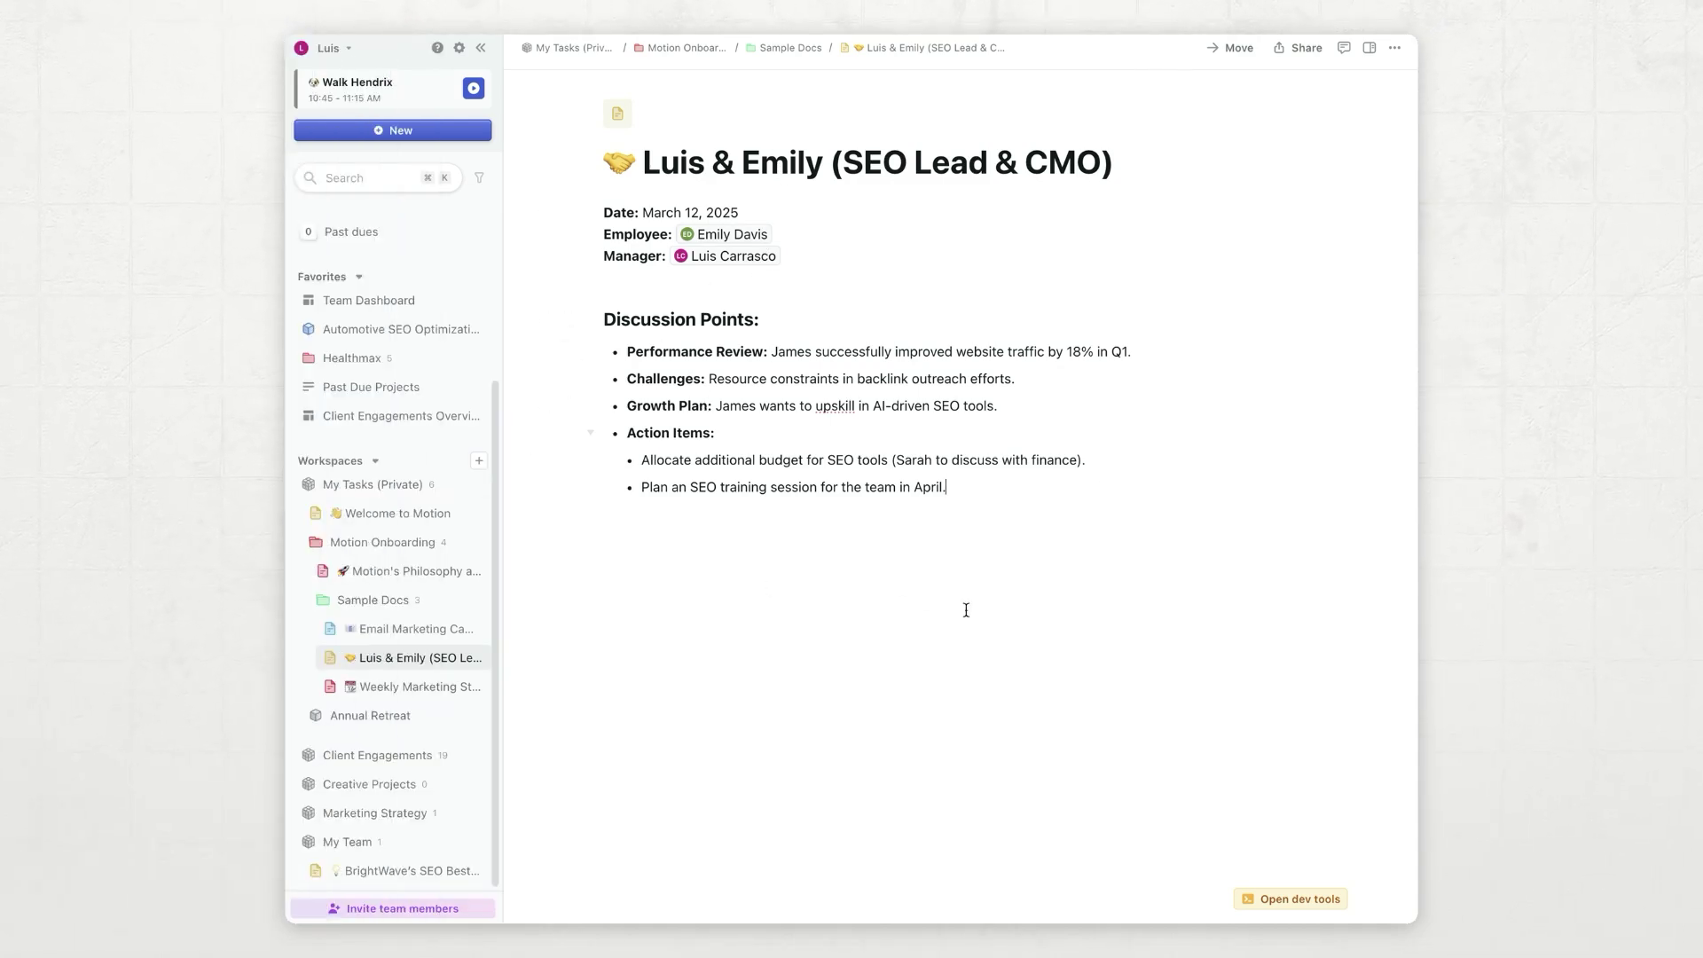
left_click(384, 697)
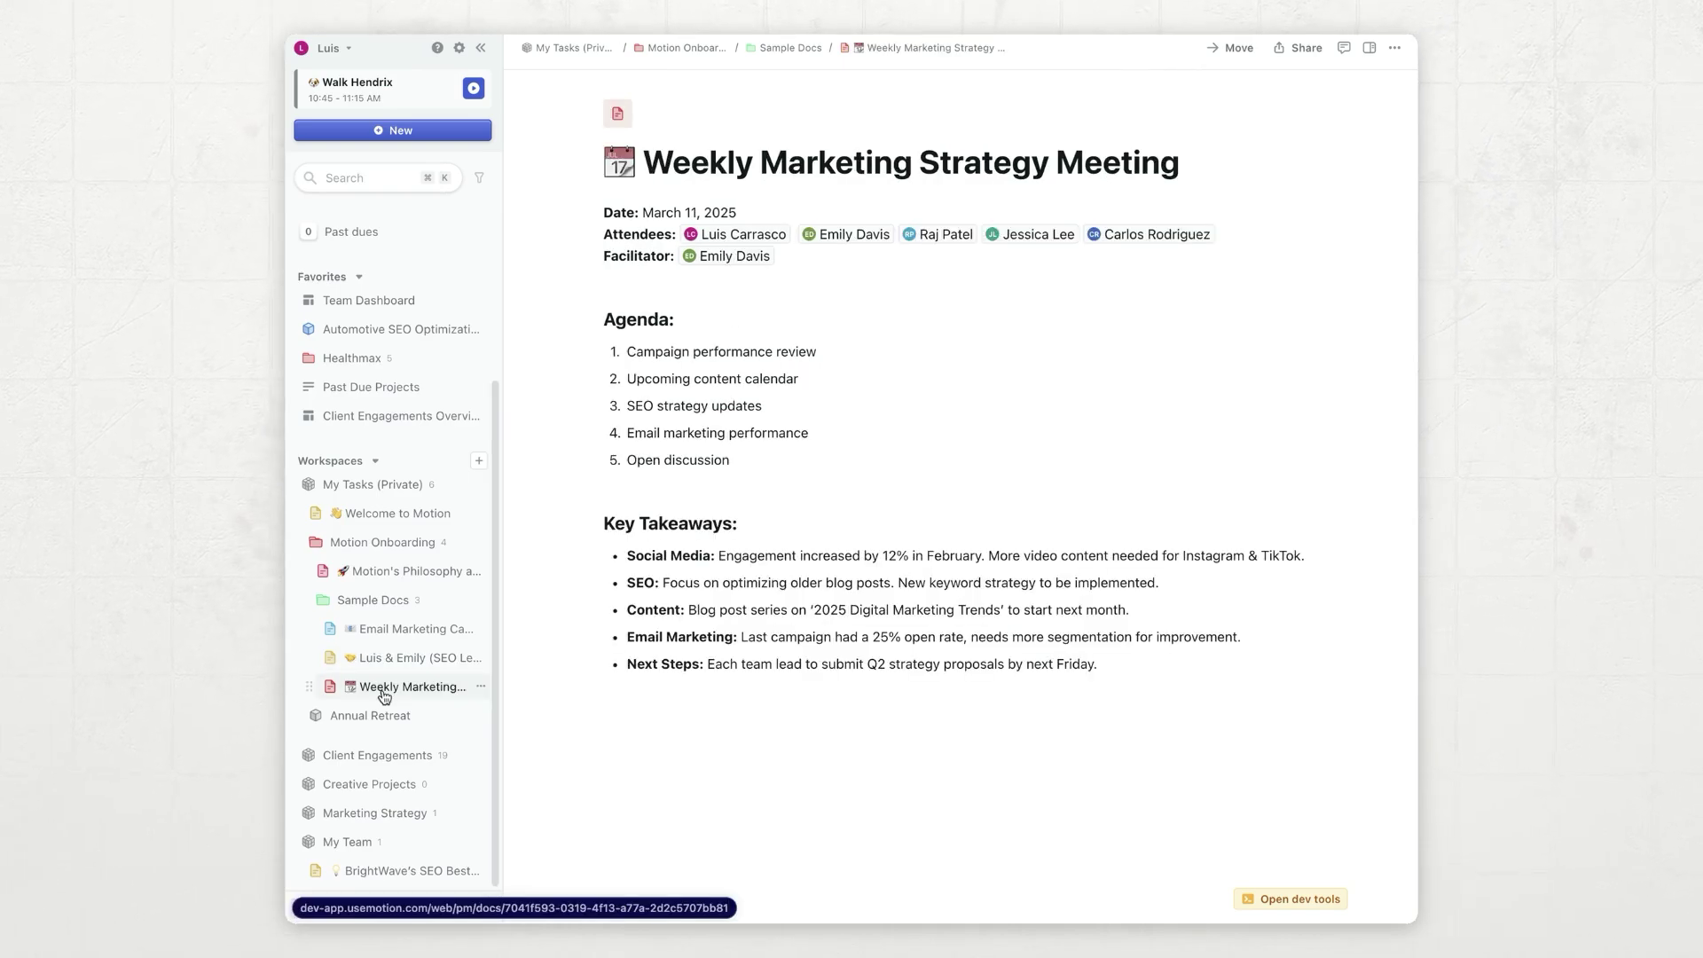